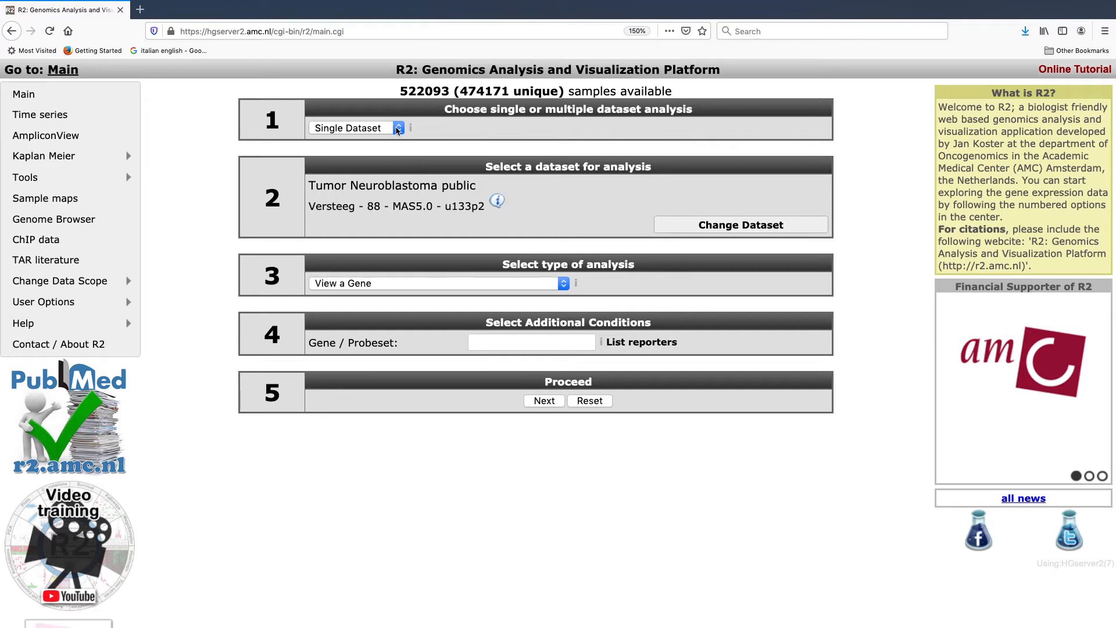
# Step: Start an analysis across datasets using MegaSampler (View a gene in more than 1 dataset)
pyautogui.click(398, 129)
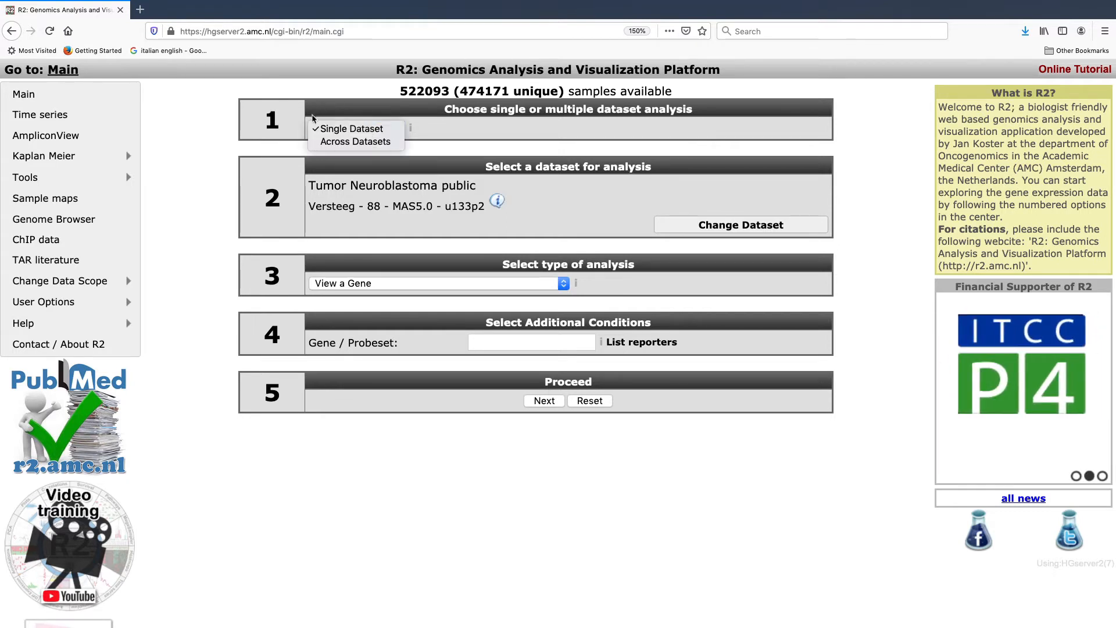
pyautogui.click(339, 141)
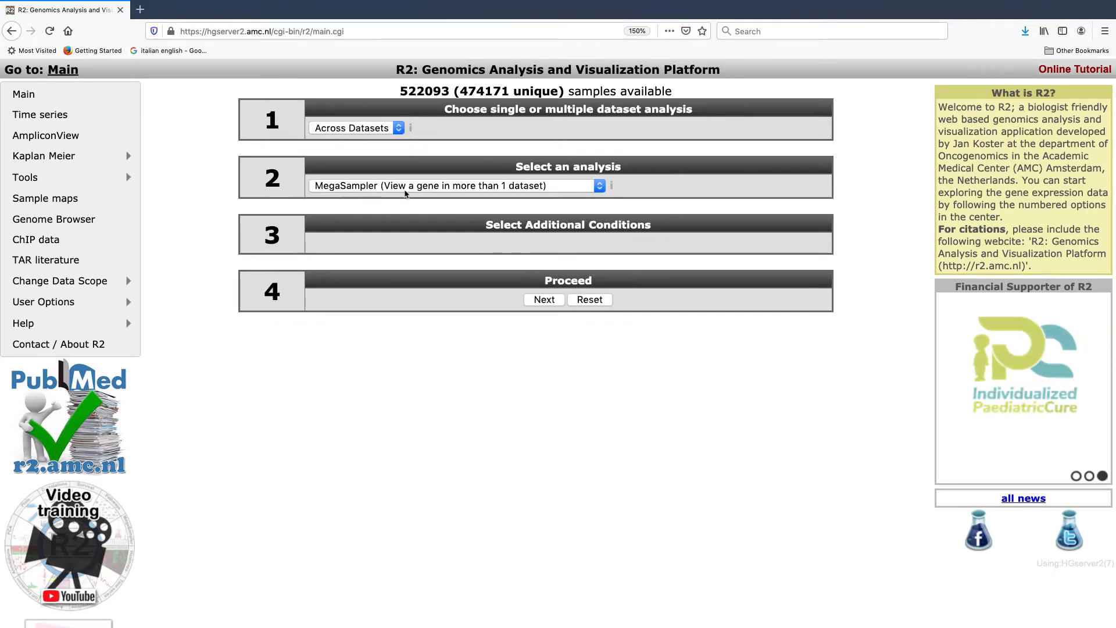
pyautogui.click(583, 189)
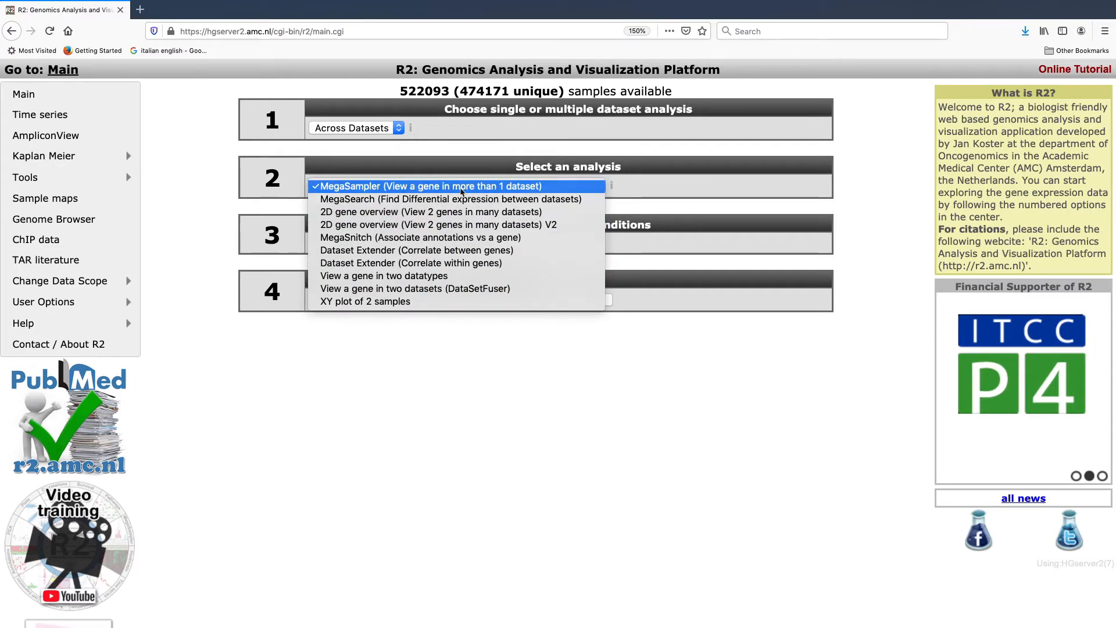
pyautogui.click(461, 187)
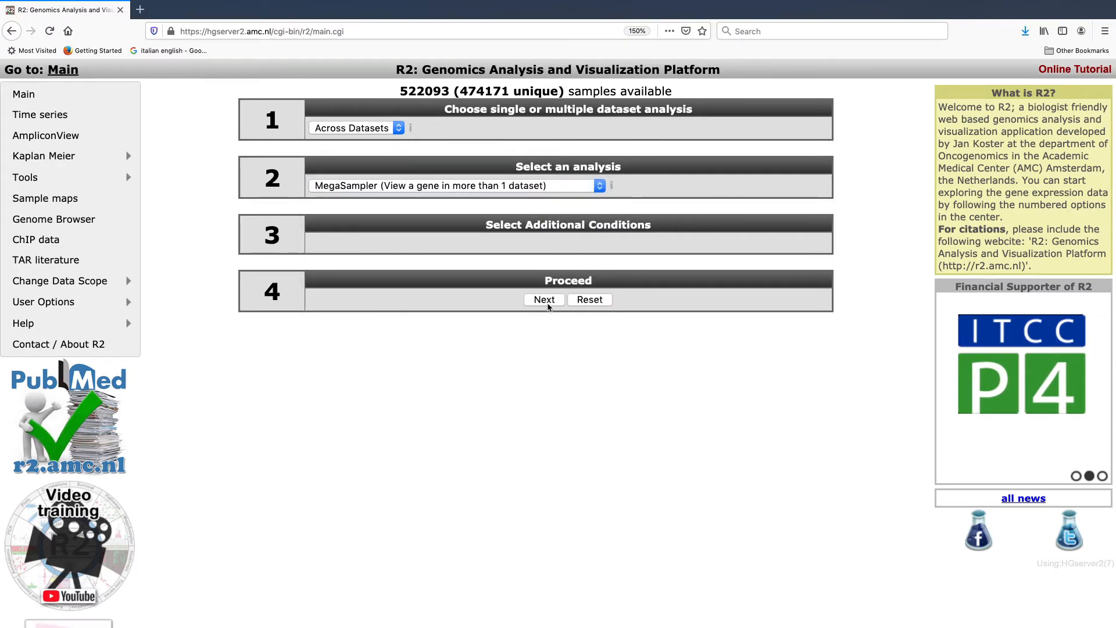
pyautogui.click(547, 301)
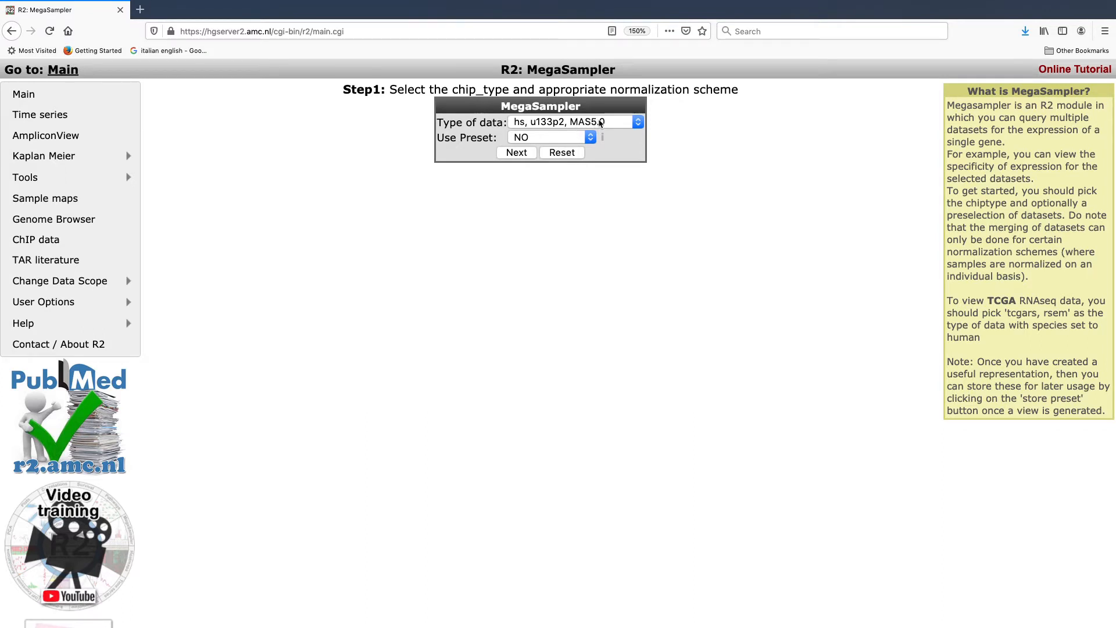
# Step: Set the MegaSampler data type to hs, u133p2, MAS5.0 and proceed to the gene and dataset selection without a preset
pyautogui.click(634, 125)
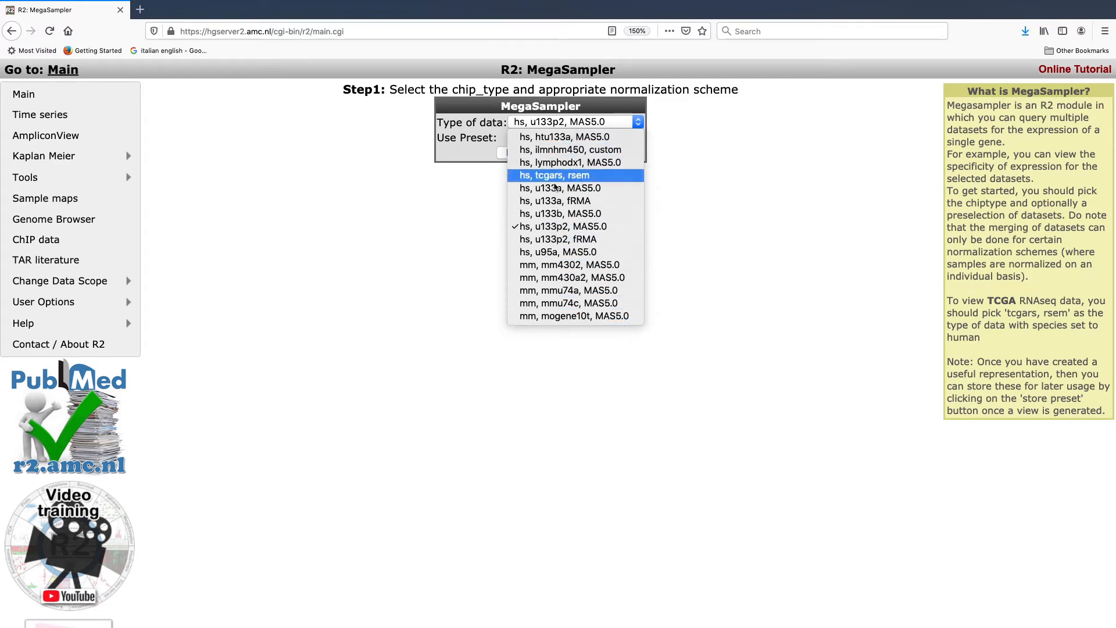
pyautogui.click(586, 228)
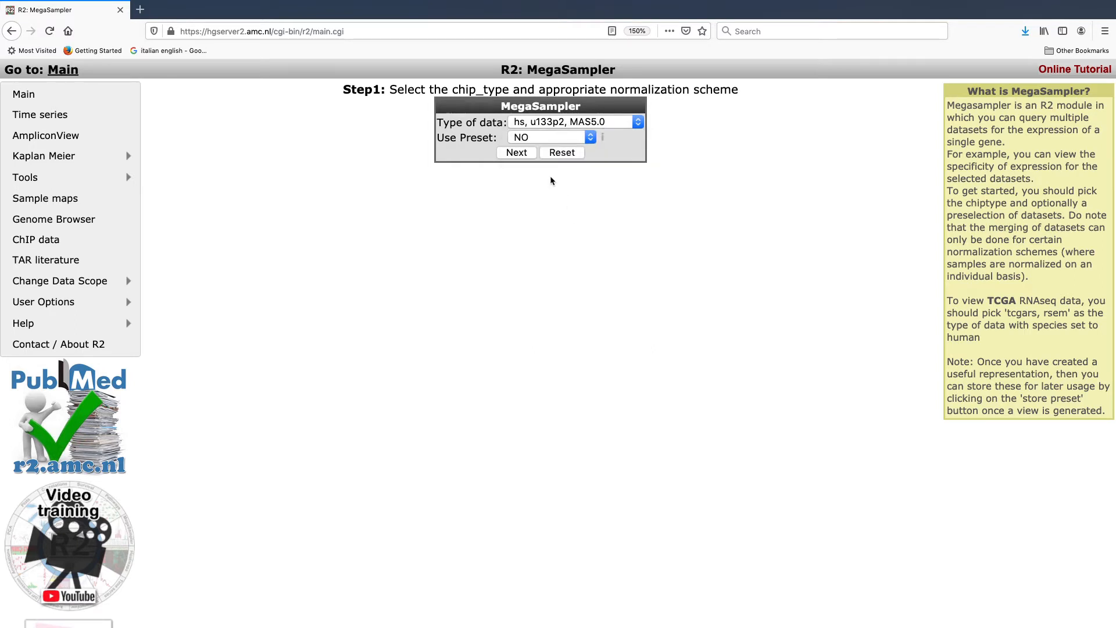
pyautogui.click(521, 153)
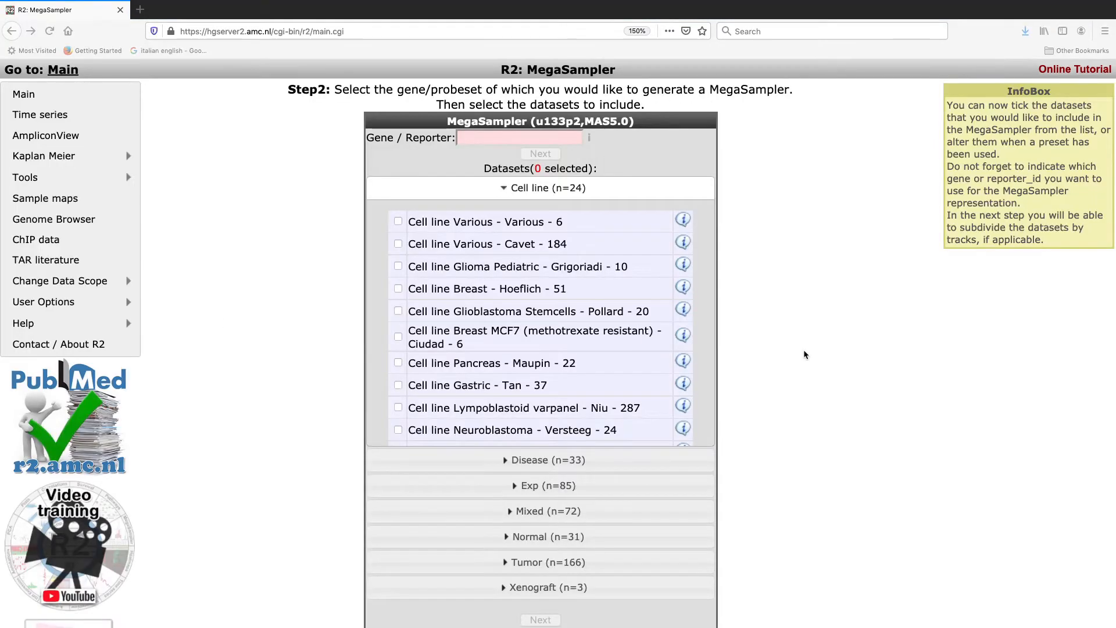
# Step: Collapse the Cell line category, expand the Tumor category and look through its datasets
pyautogui.scroll(-1, 804, 352)
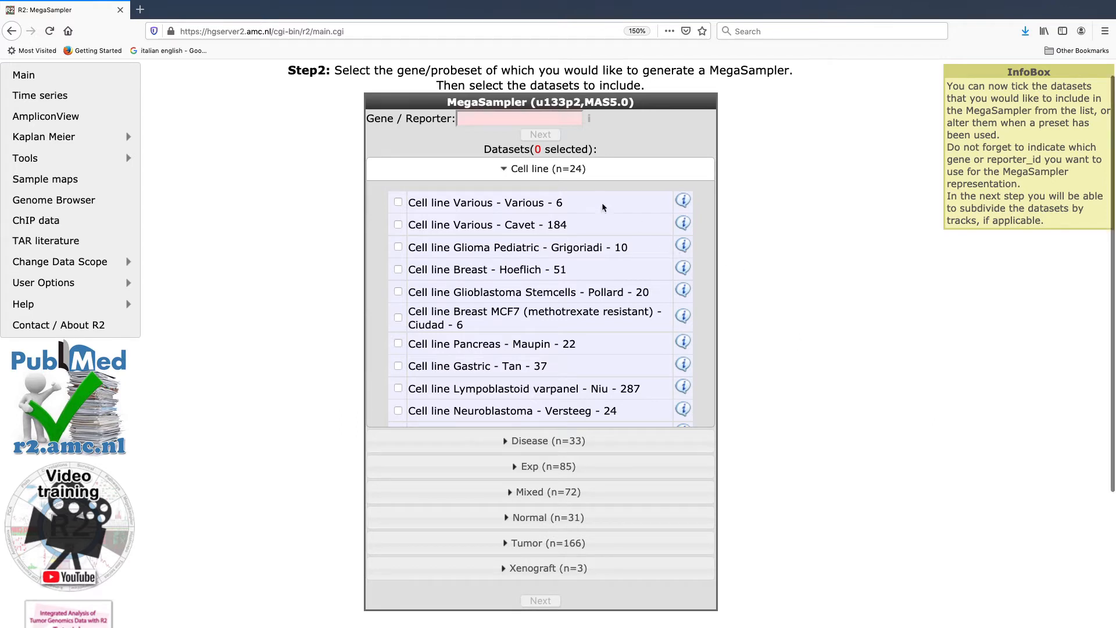
pyautogui.click(533, 176)
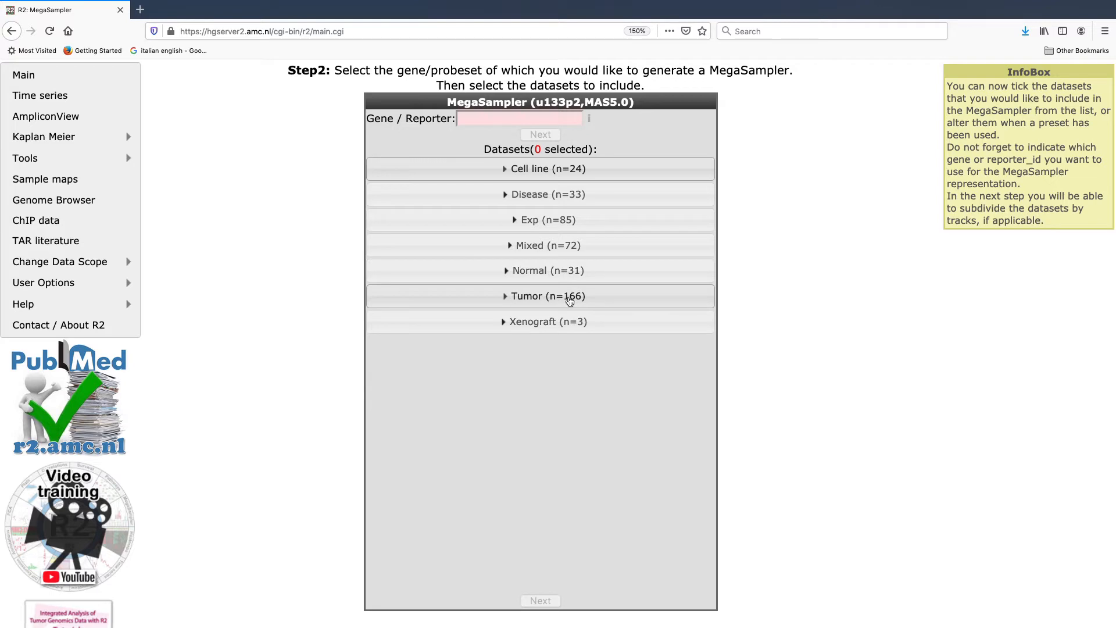
pyautogui.click(569, 301)
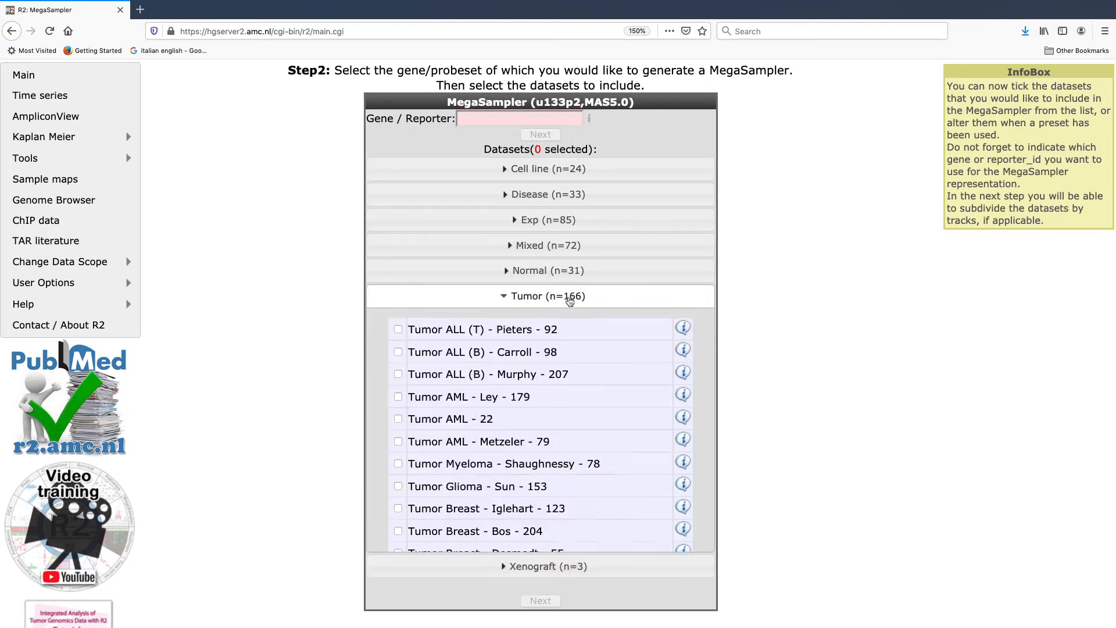
pyautogui.scroll(1, 288, 414)
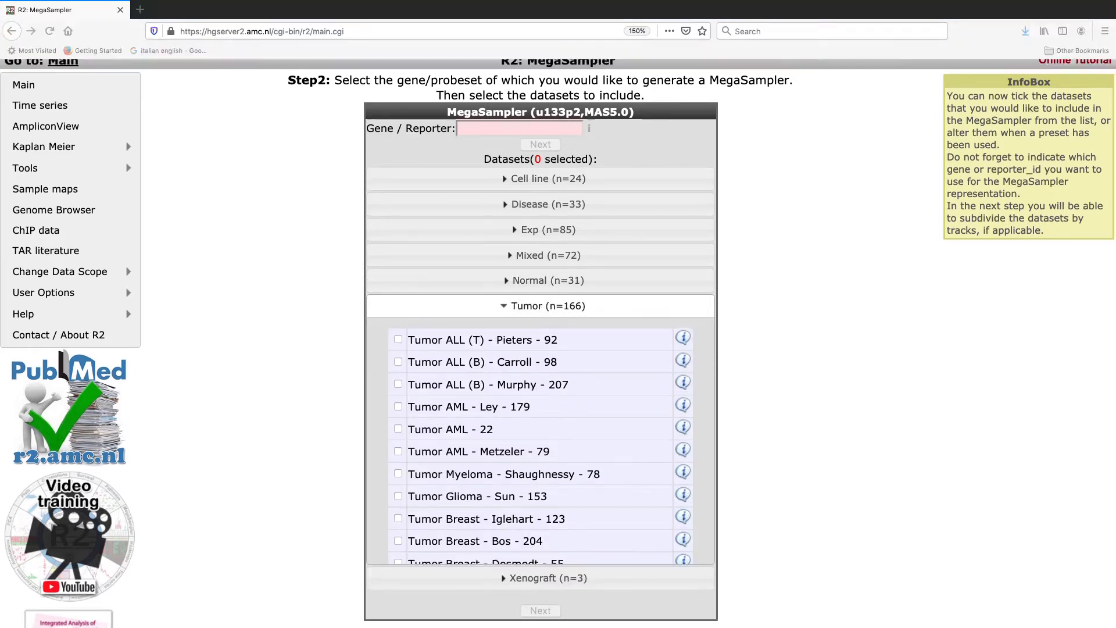
pyautogui.scroll(-3, 547, 499)
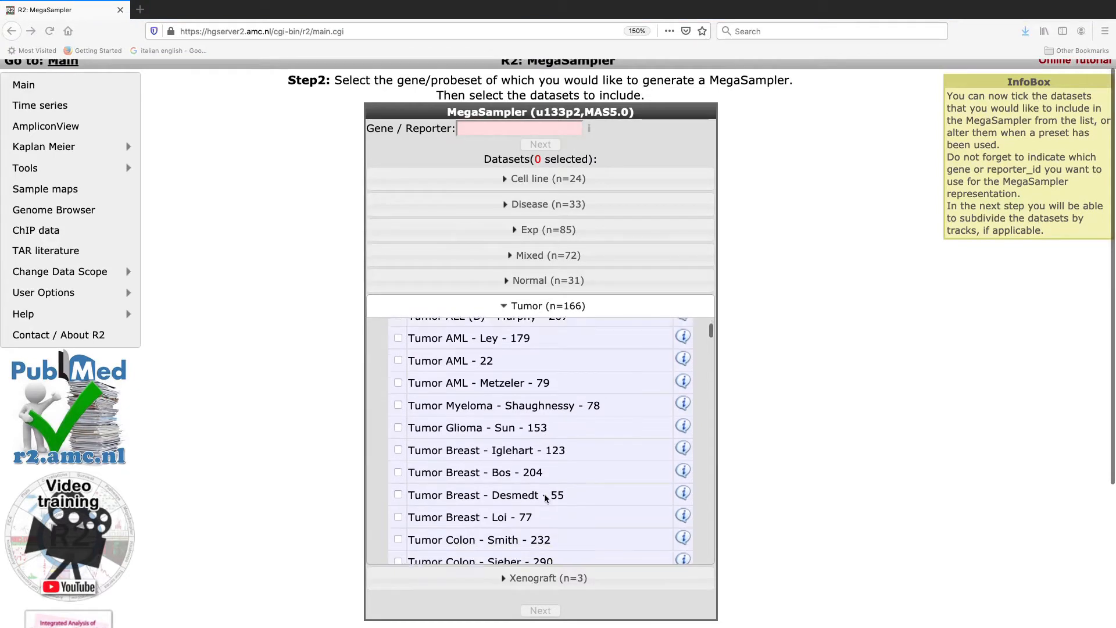
pyautogui.scroll(-10, 546, 499)
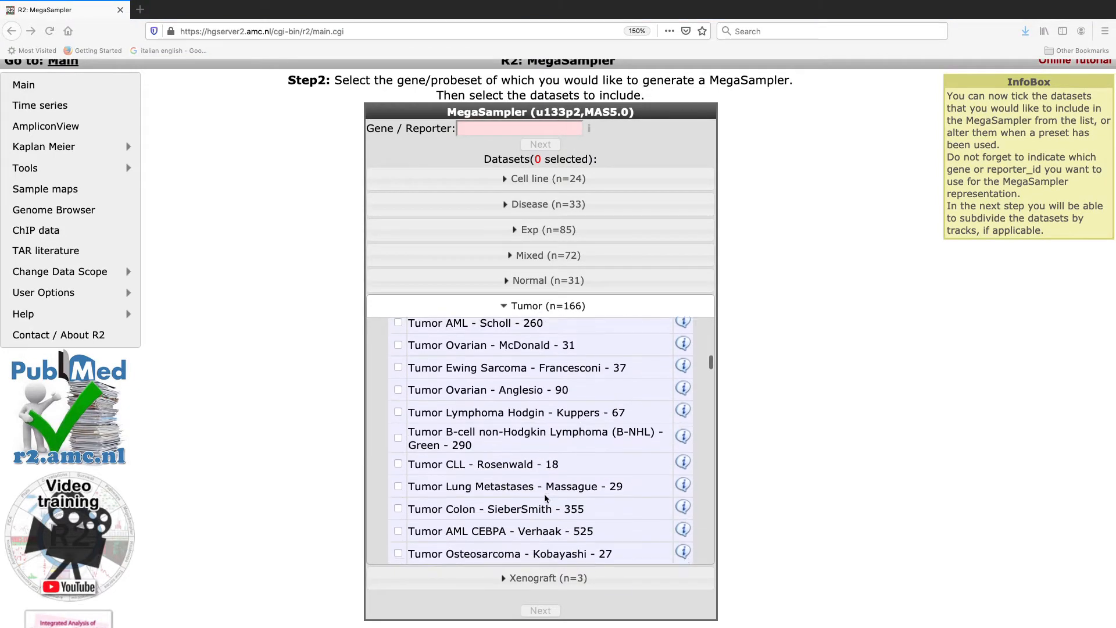
pyautogui.scroll(-10, 547, 499)
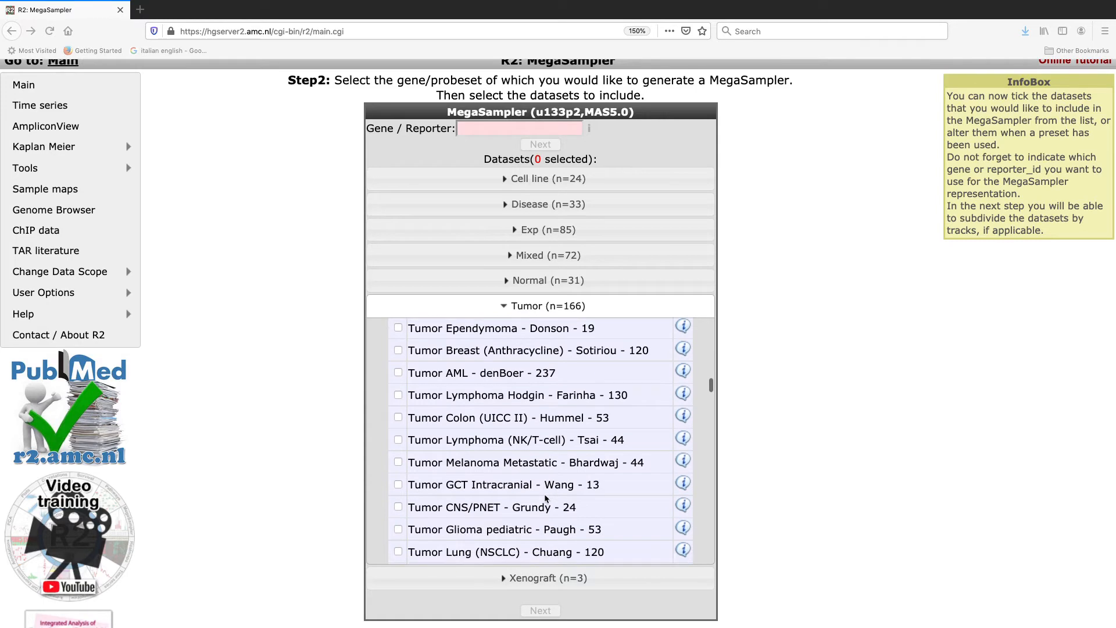
pyautogui.scroll(-10, 546, 499)
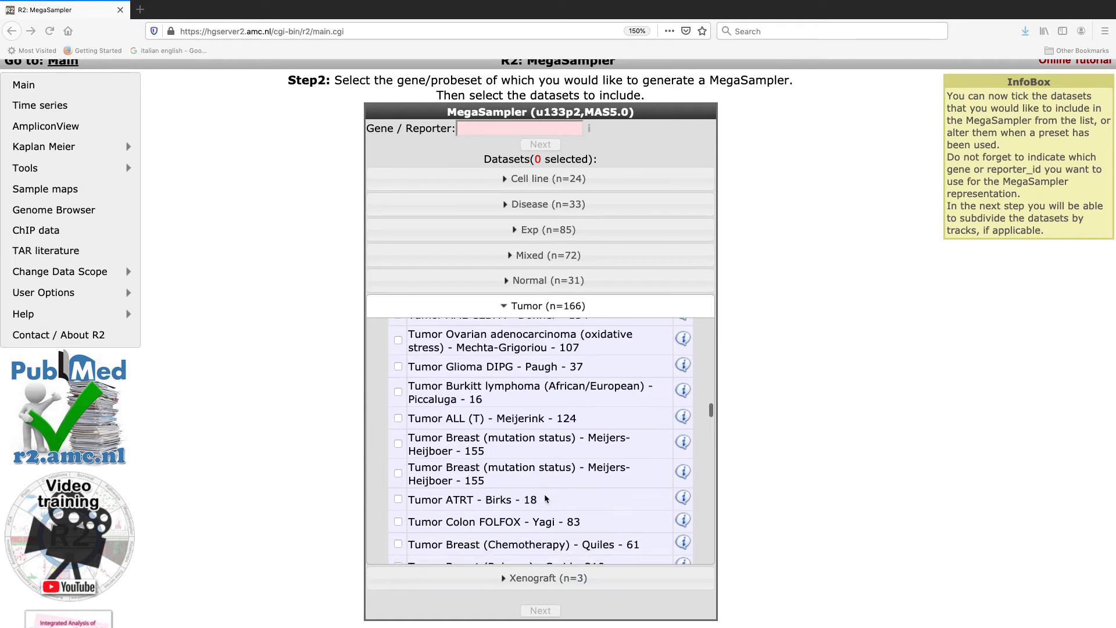
pyautogui.scroll(-2, 547, 499)
pyautogui.scroll(20, 547, 499)
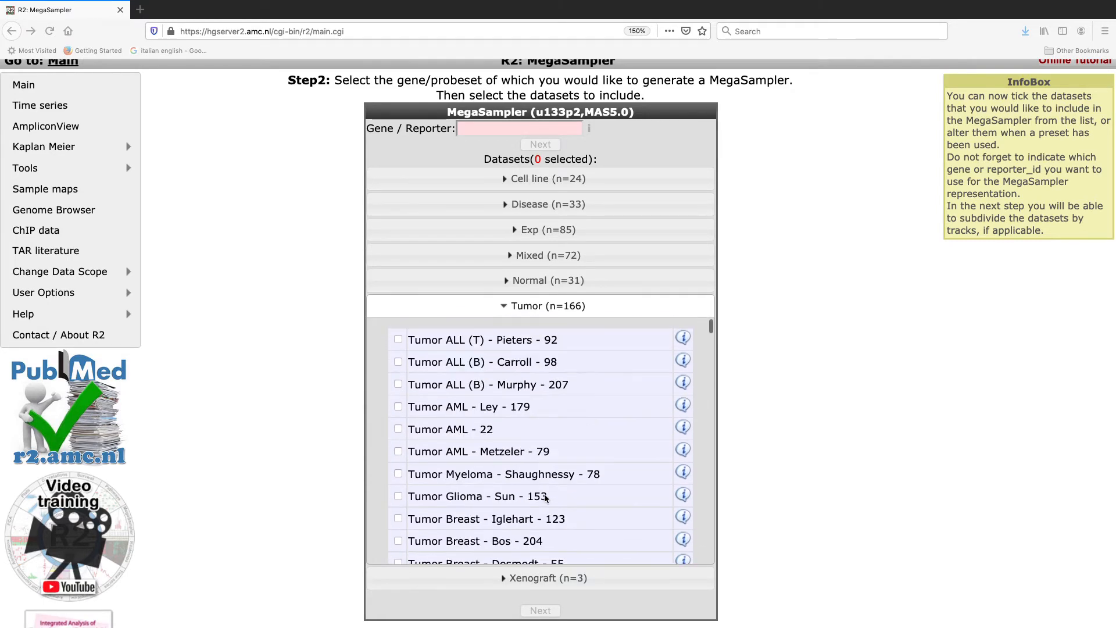
# Step: Include the 204-sample Tumor Breast dataset and the 290-sample Tumor Colon dataset in the selection
pyautogui.scroll(-5, 547, 499)
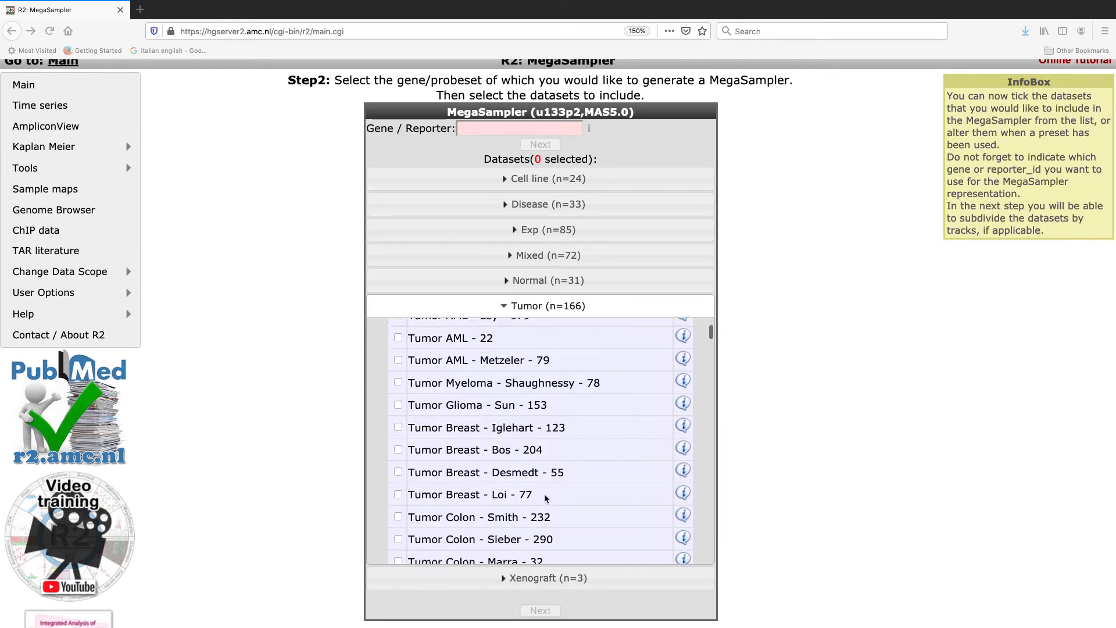
pyautogui.scroll(-1, 546, 499)
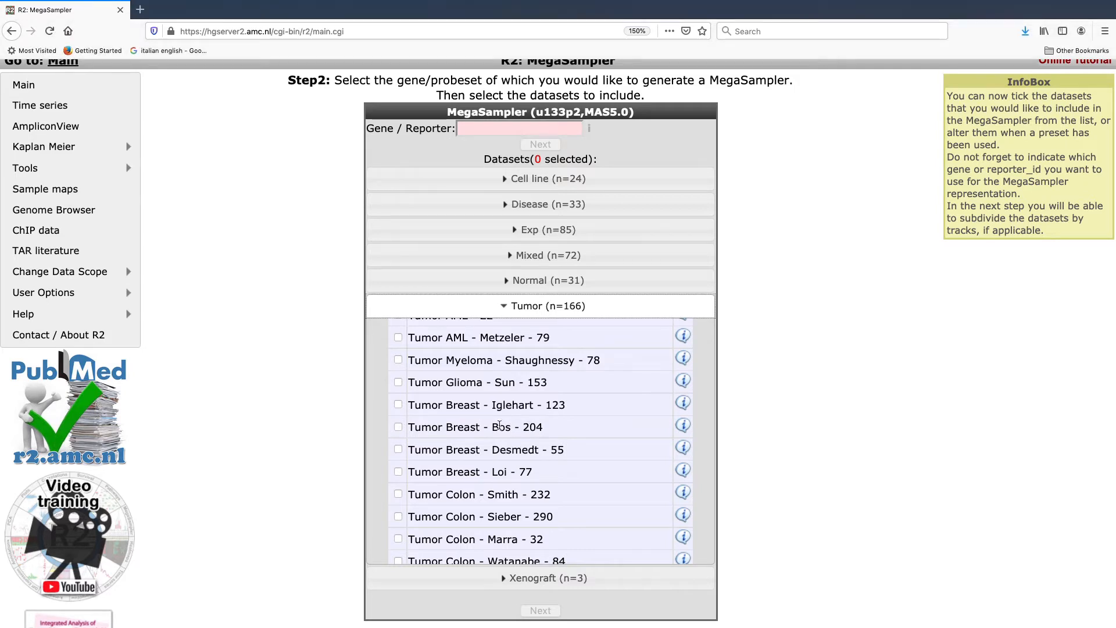
pyautogui.click(398, 428)
pyautogui.scroll(-5, 509, 467)
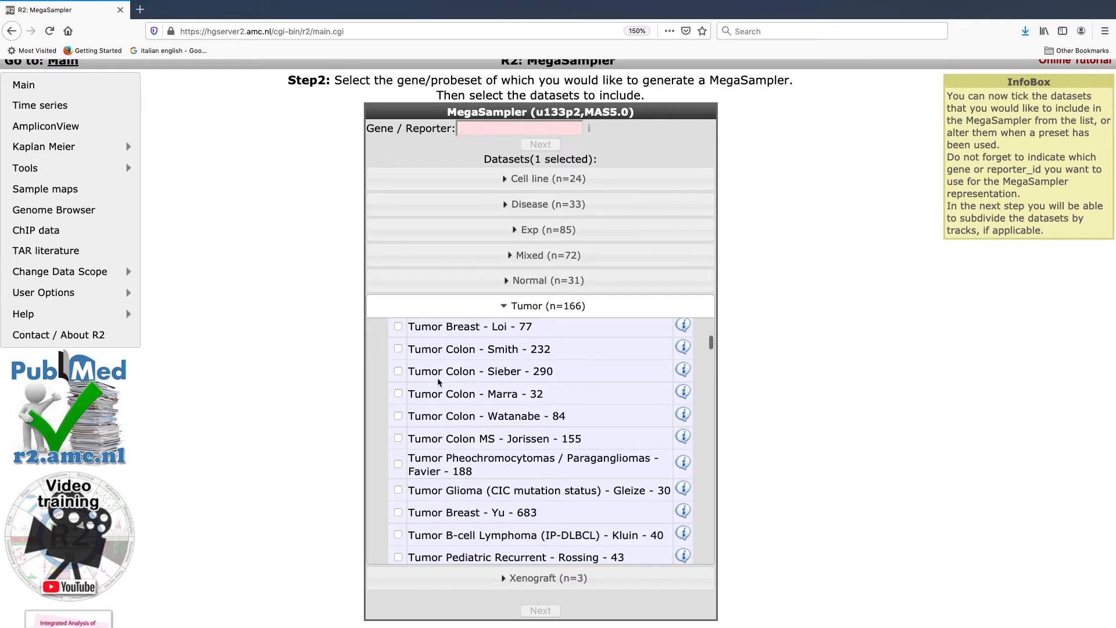
pyautogui.click(399, 371)
# Step: Add the 88-sample Tumor Neuroblastoma public dataset to the selection
pyautogui.scroll(-4, 470, 417)
pyautogui.scroll(-10, 469, 417)
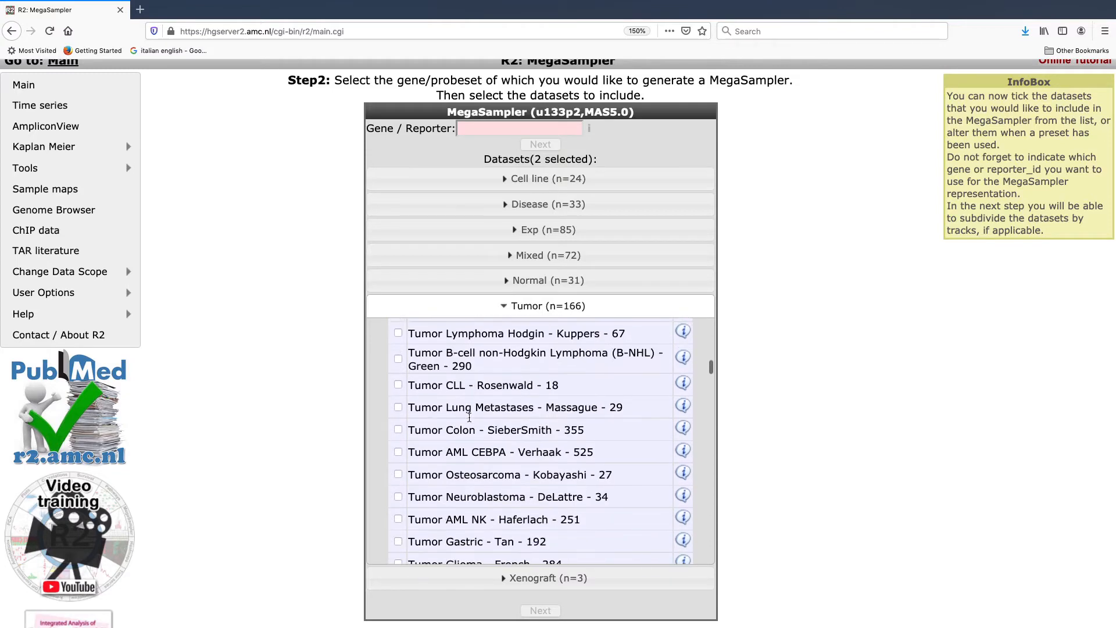
pyautogui.scroll(-11, 469, 417)
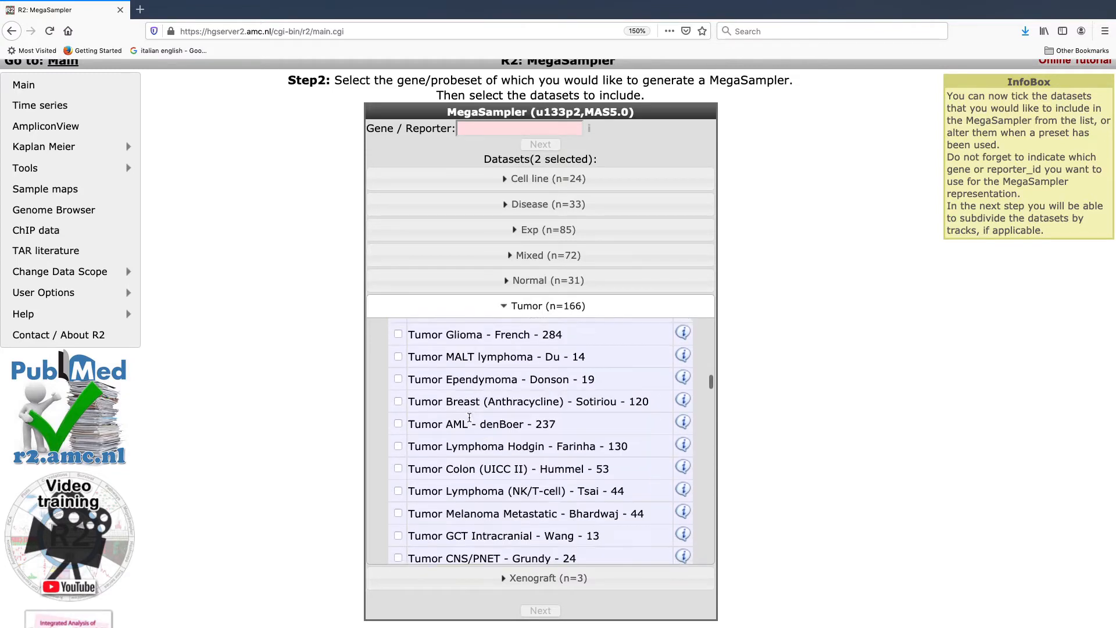
pyautogui.scroll(-16, 469, 417)
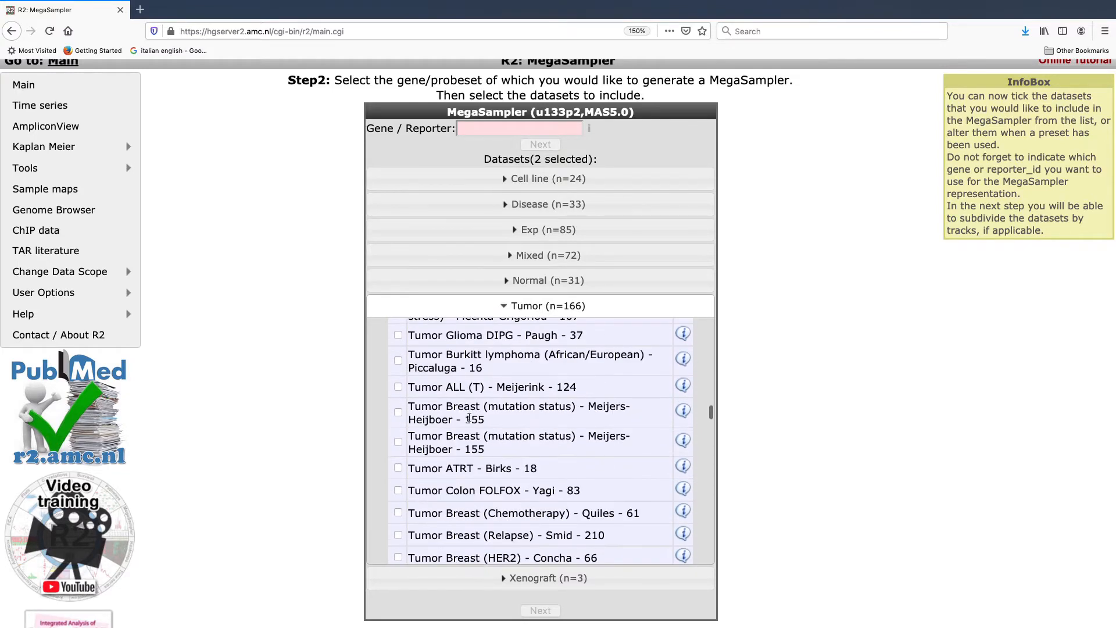
pyautogui.scroll(-10, 469, 417)
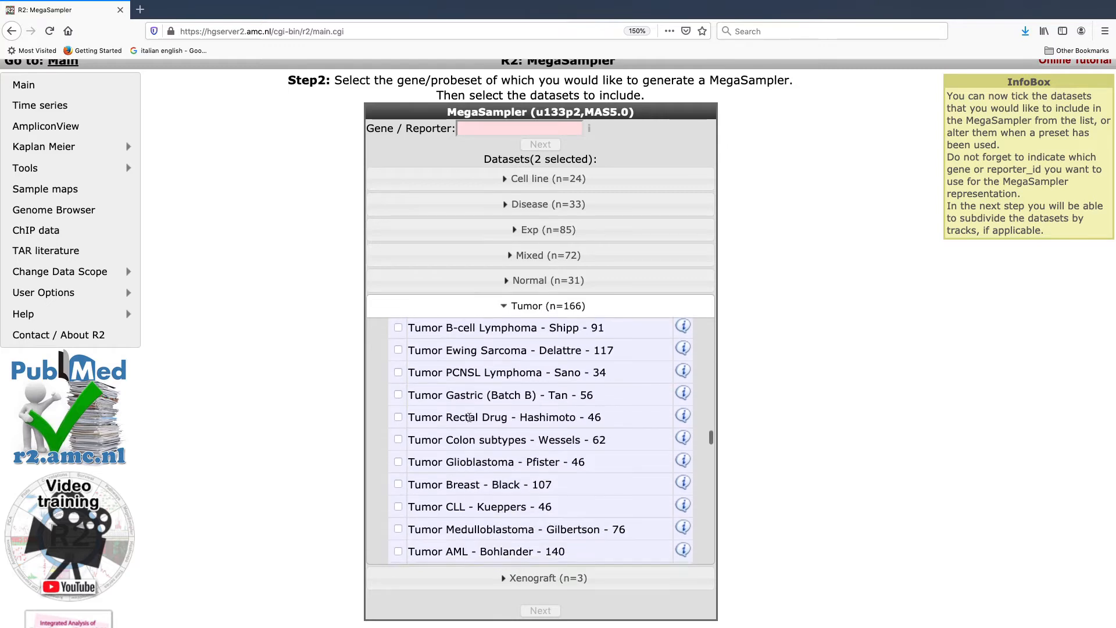
pyautogui.scroll(-7, 470, 421)
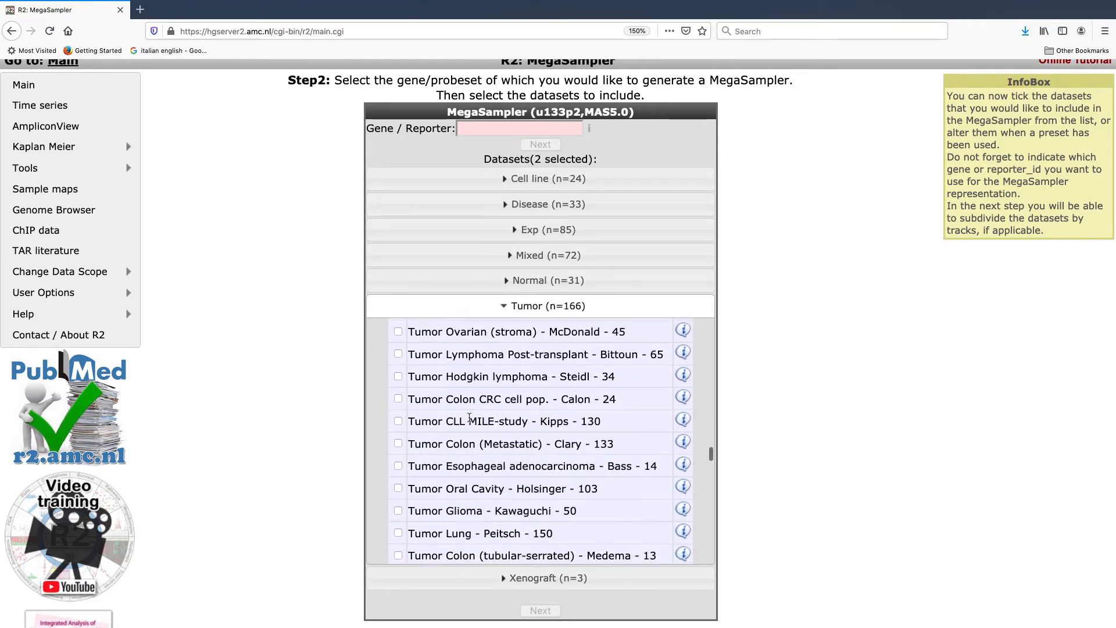
pyautogui.scroll(-7, 470, 417)
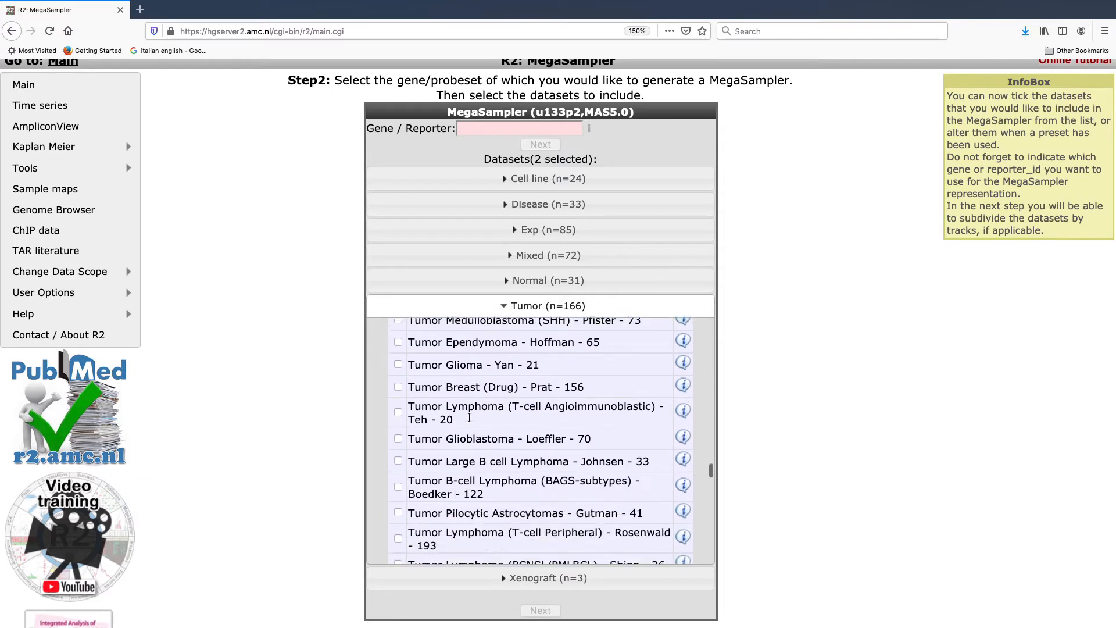
pyautogui.scroll(-9, 470, 421)
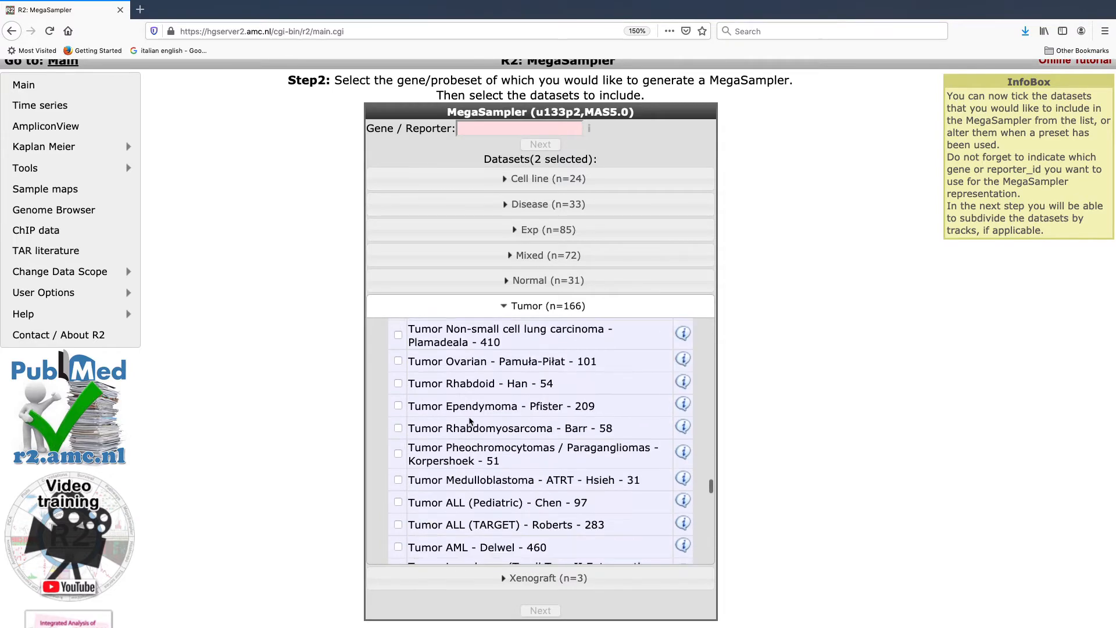
pyautogui.scroll(-12, 470, 421)
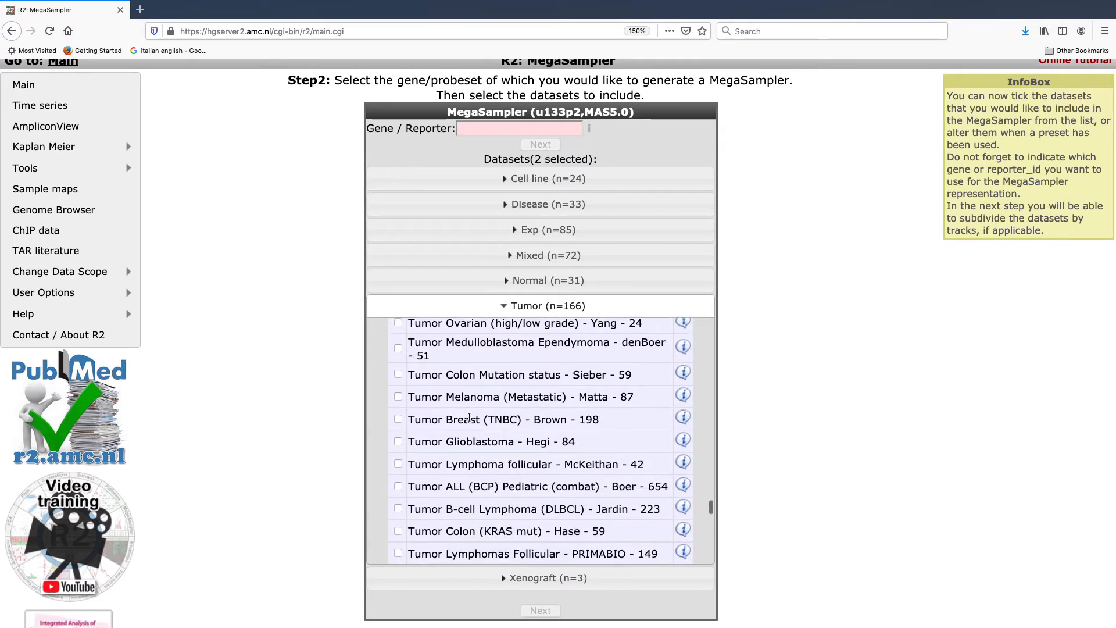
pyautogui.scroll(-10, 469, 417)
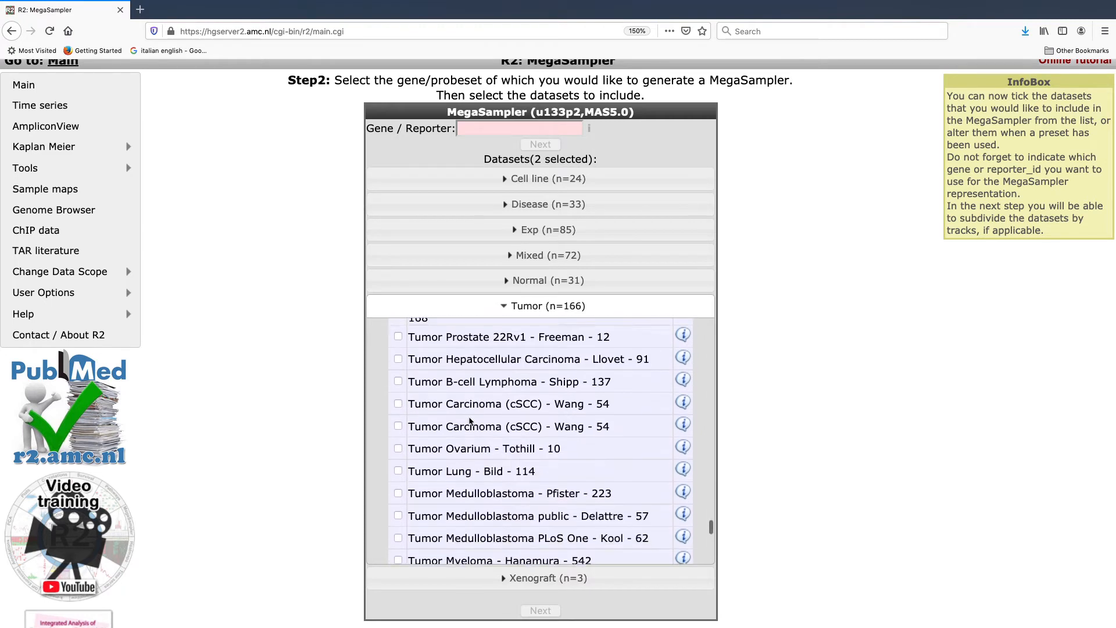
pyautogui.scroll(-1, 471, 421)
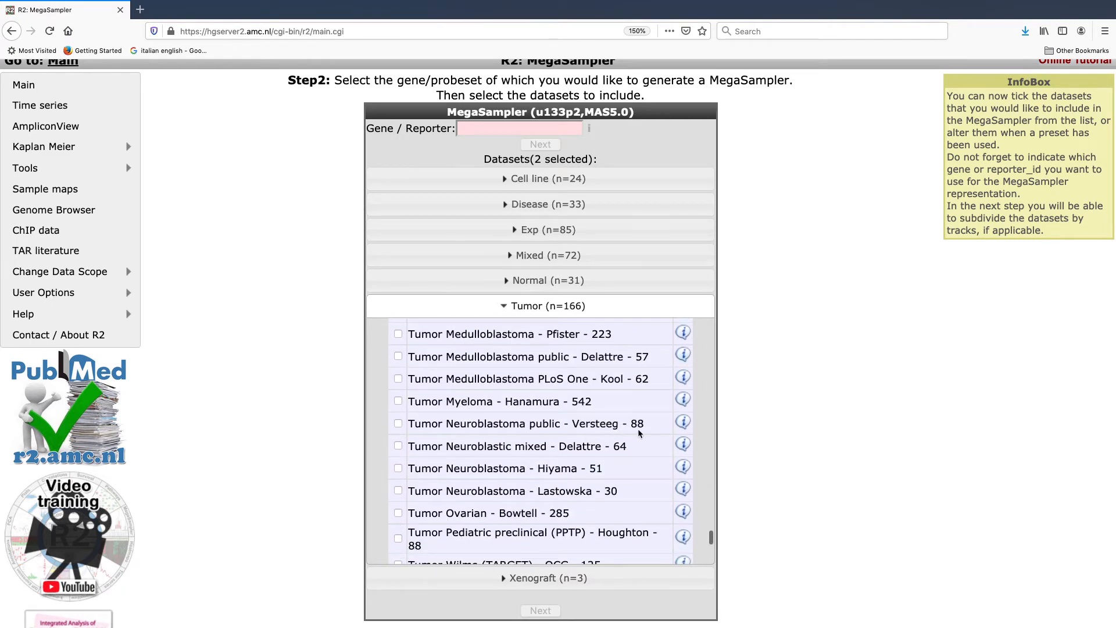
pyautogui.click(399, 426)
# Step: Enter MYCN as the gene to analyse and proceed to the adjustable settings
pyautogui.click(491, 128)
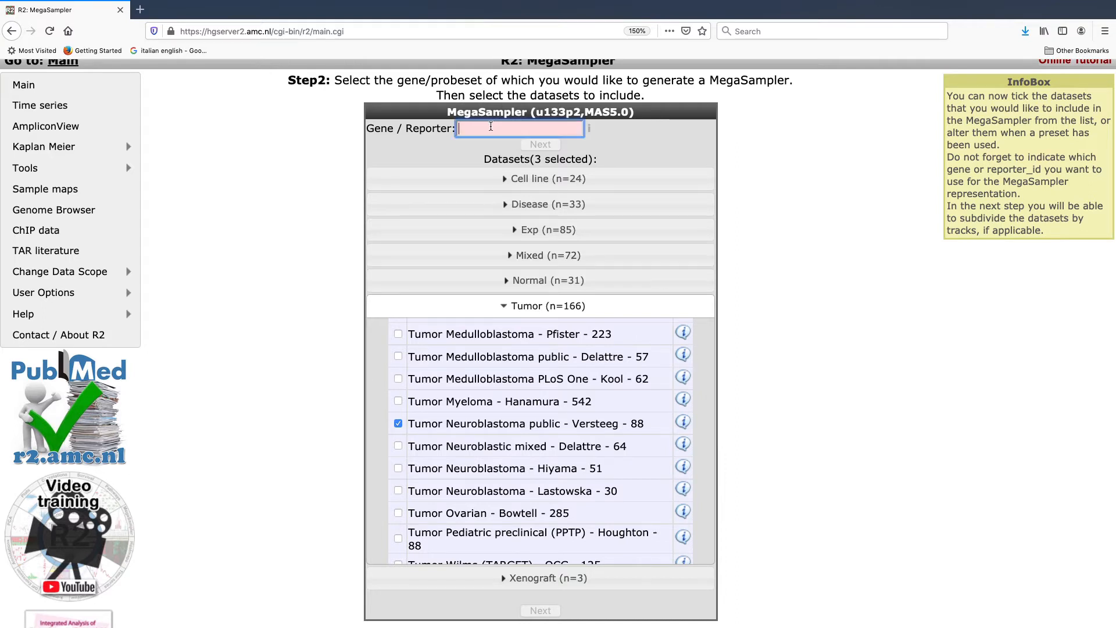
pyautogui.write('MYCN')
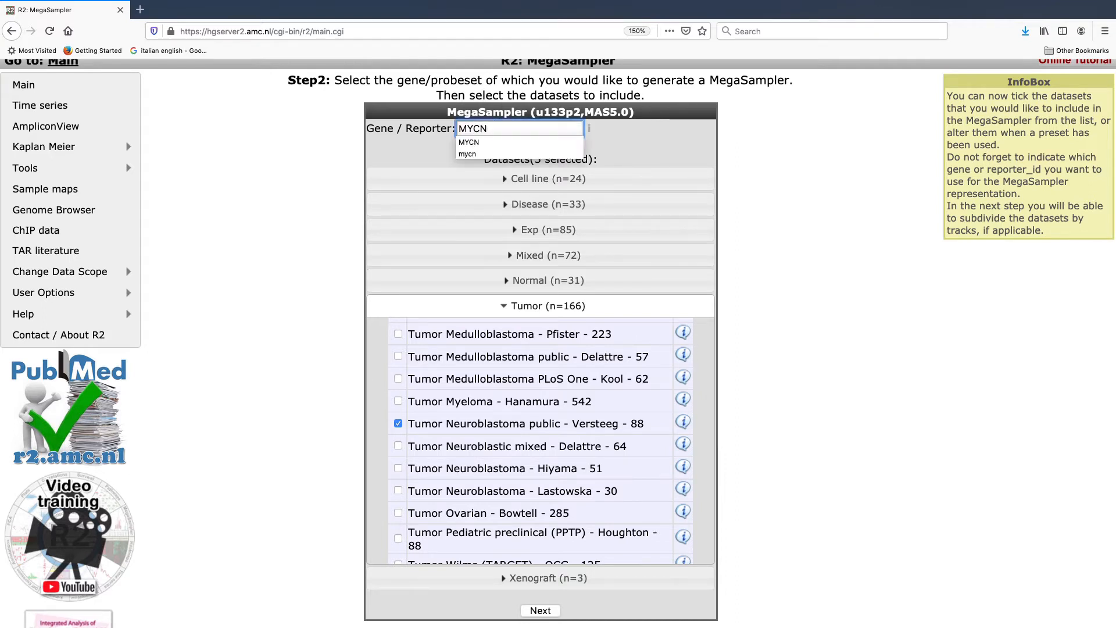
pyautogui.click(477, 141)
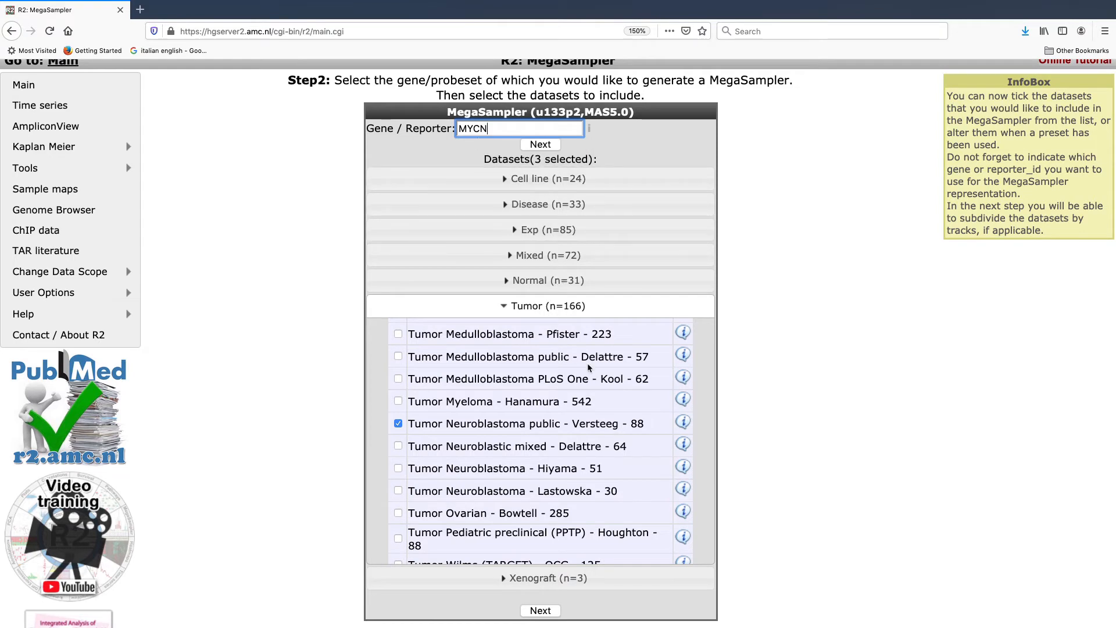
pyautogui.click(527, 615)
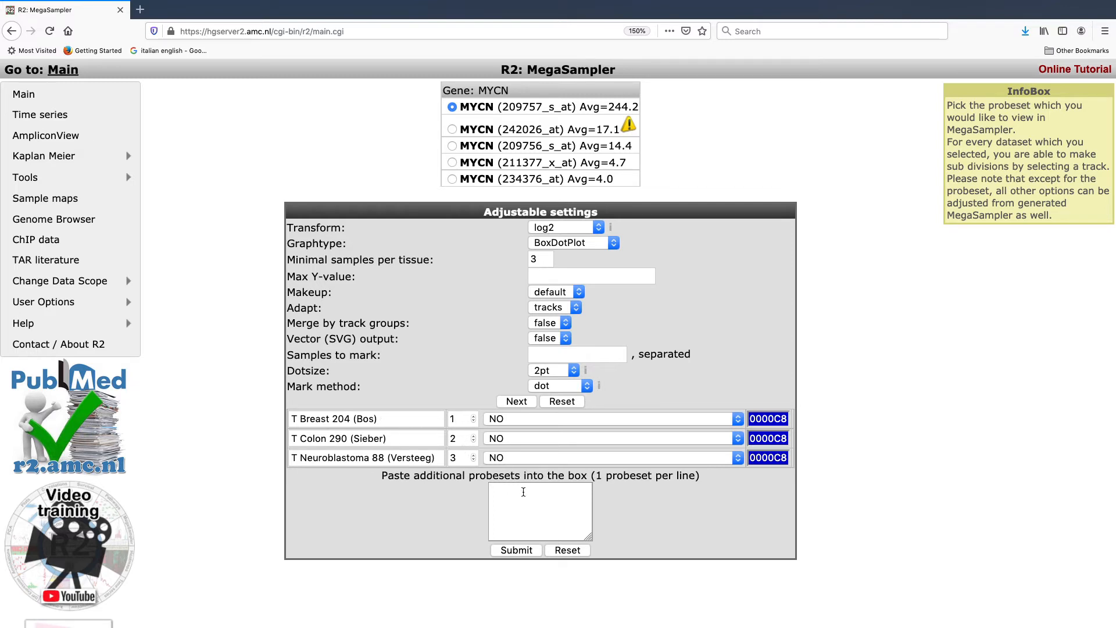
# Step: Look through the annotation tracks offered for the breast dataset, keeping its subdivision at NO
pyautogui.click(738, 420)
pyautogui.click(738, 423)
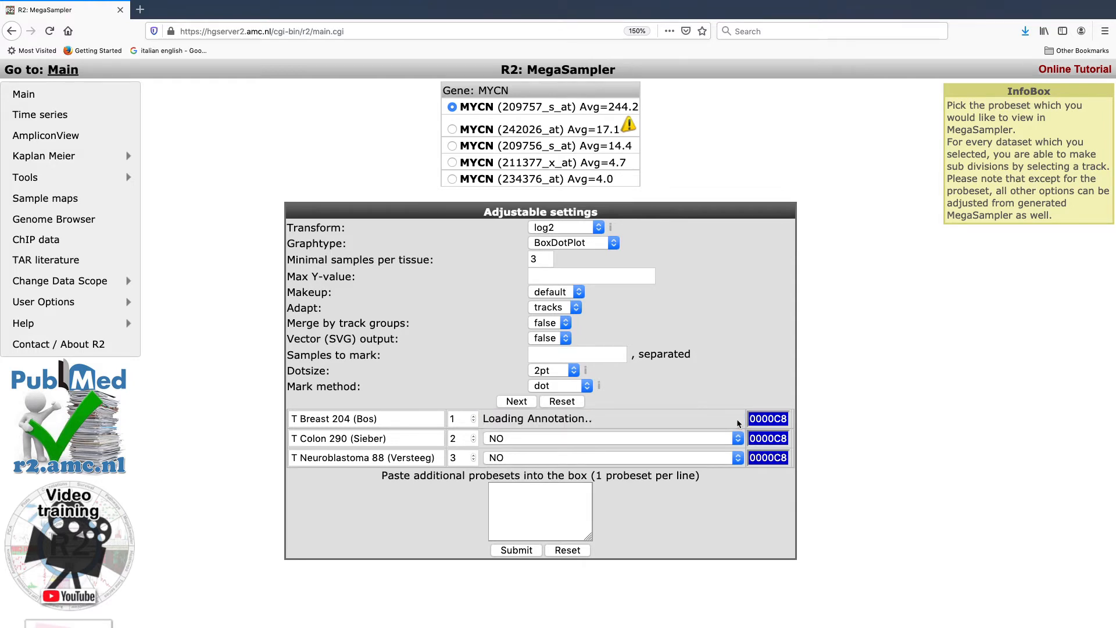
pyautogui.click(736, 420)
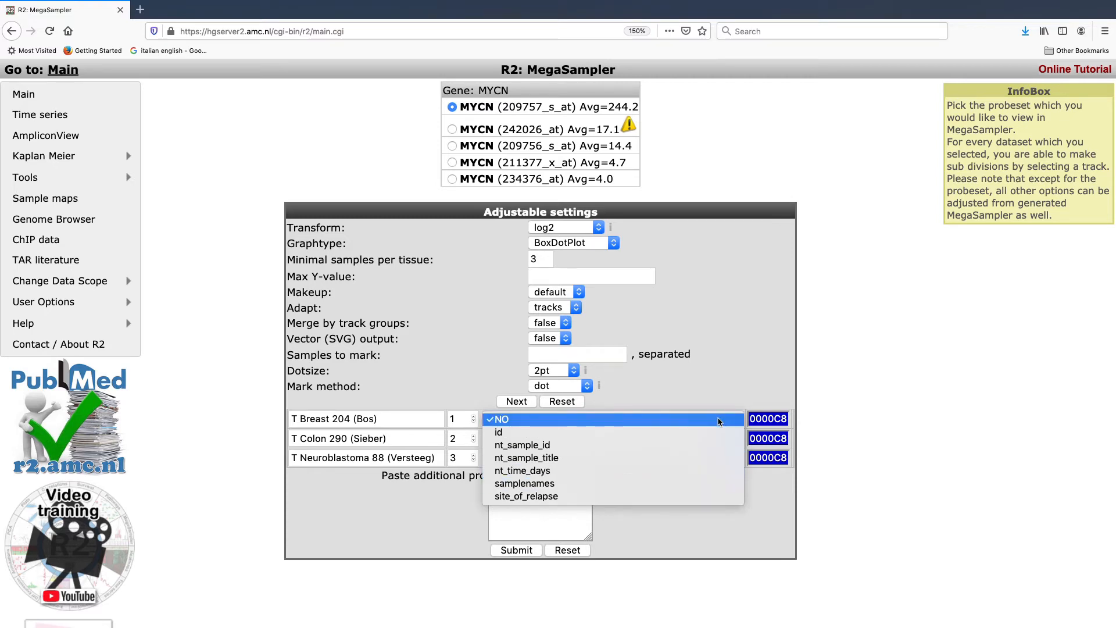
pyautogui.click(719, 421)
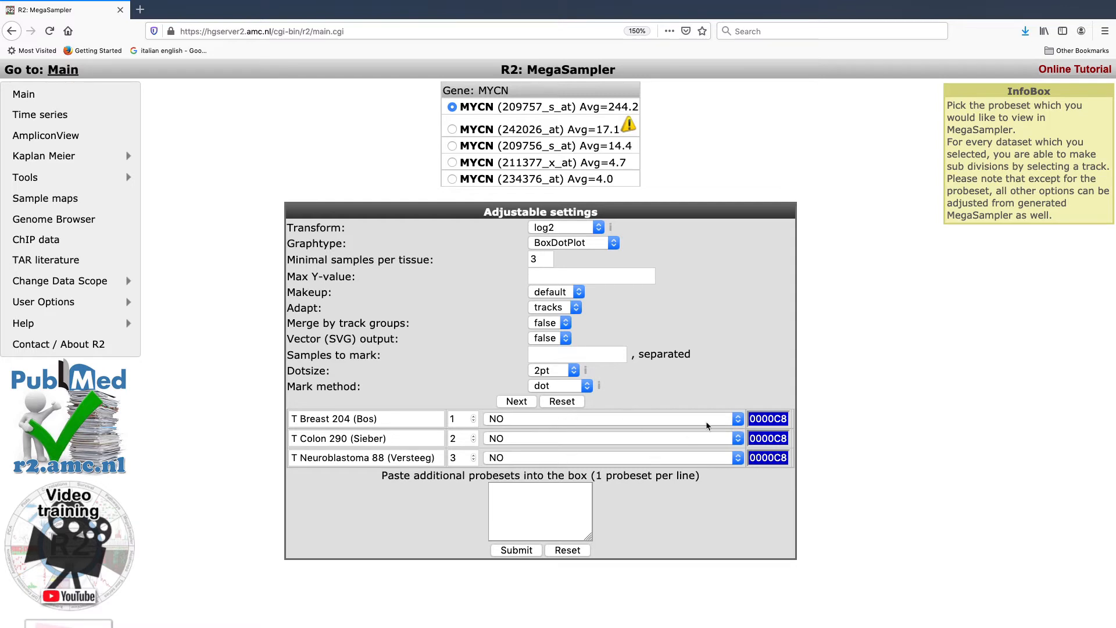
# Step: Set the colon dataset's colour to green 02C823 and the neuroblastoma dataset's colour to red C80F02
pyautogui.click(763, 437)
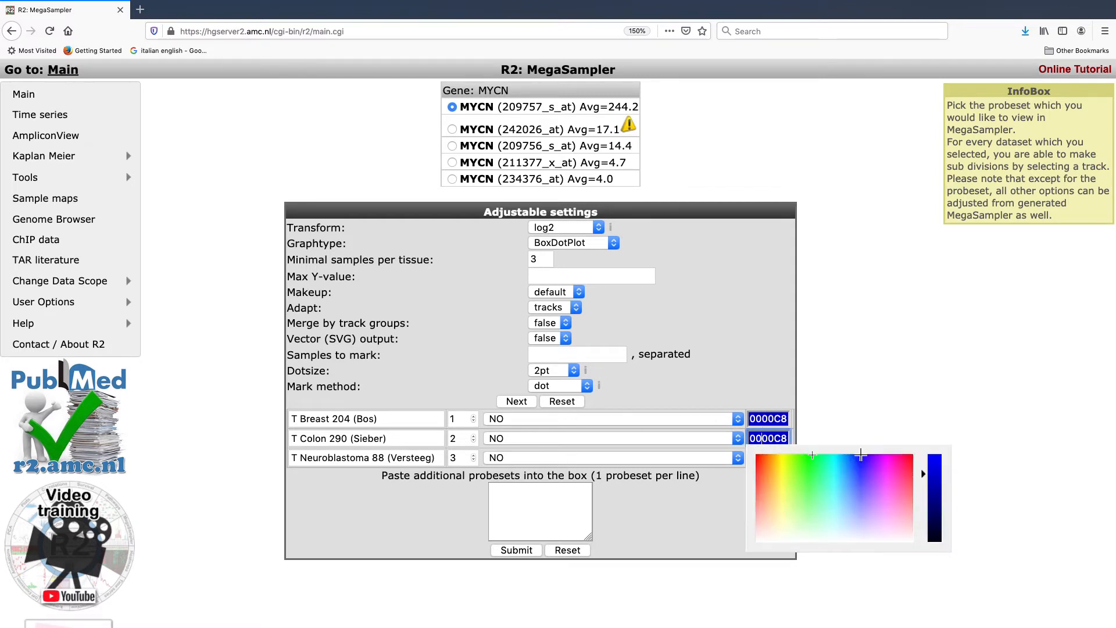
pyautogui.click(812, 456)
pyautogui.click(821, 424)
pyautogui.click(775, 458)
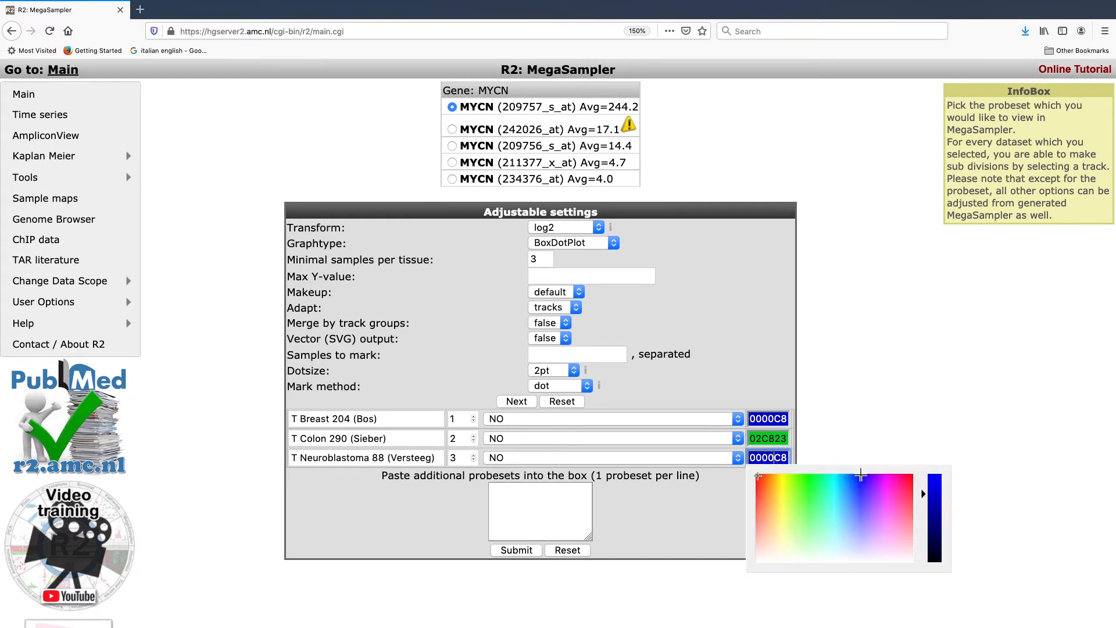
pyautogui.click(757, 476)
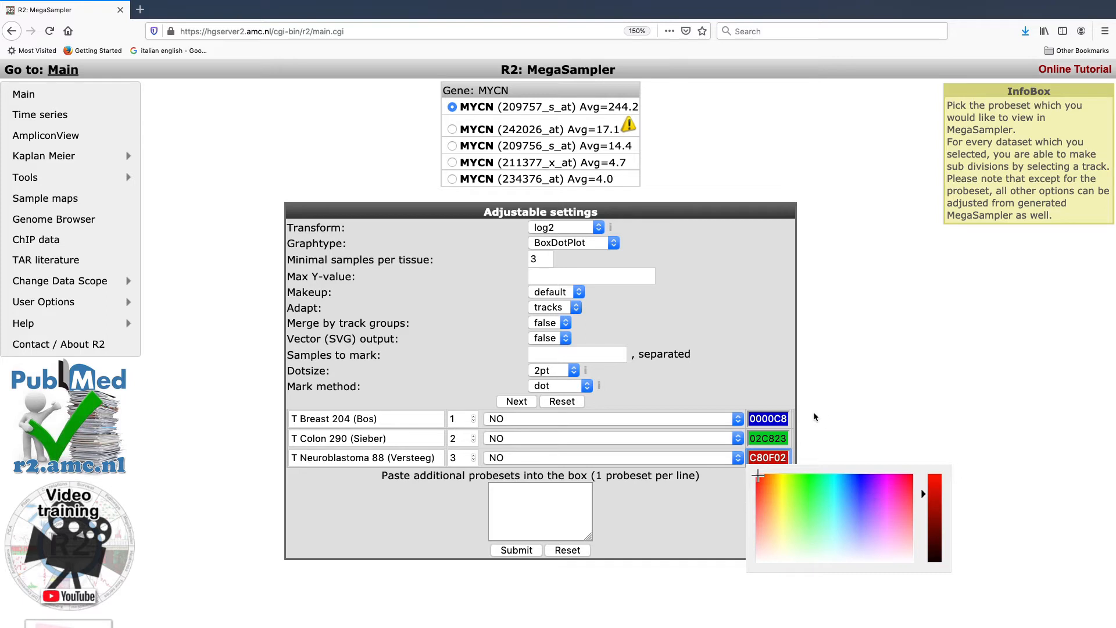
# Step: Set the breast dataset's colour to 0000FF and submit the settings to generate the MegaSampler plot
pyautogui.click(773, 418)
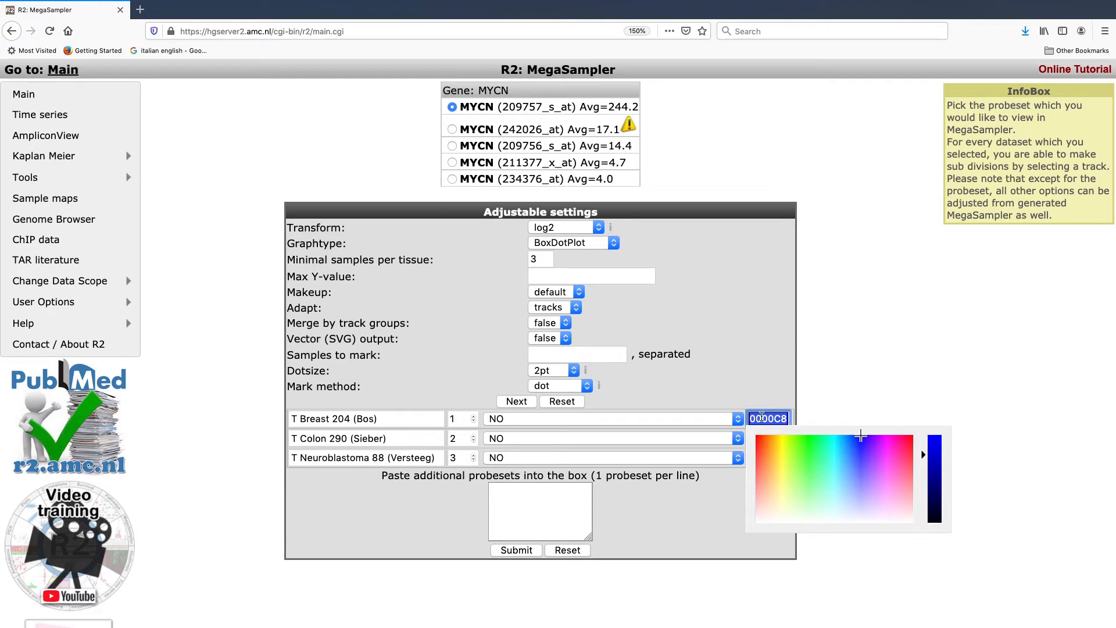
pyautogui.write('0000FF')
pyautogui.click(849, 353)
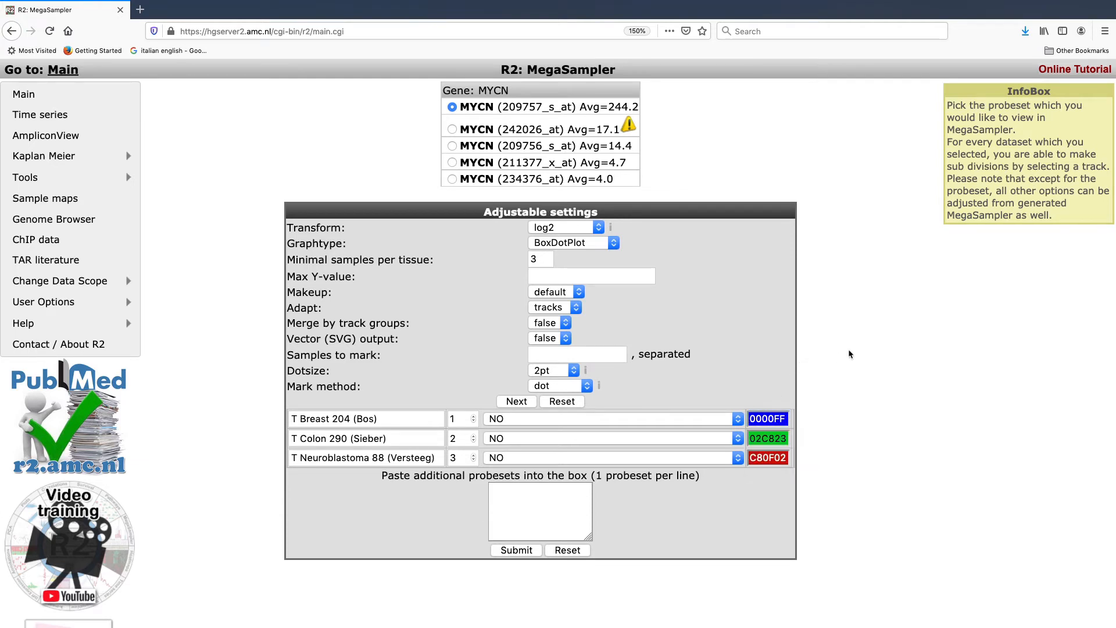
pyautogui.click(517, 550)
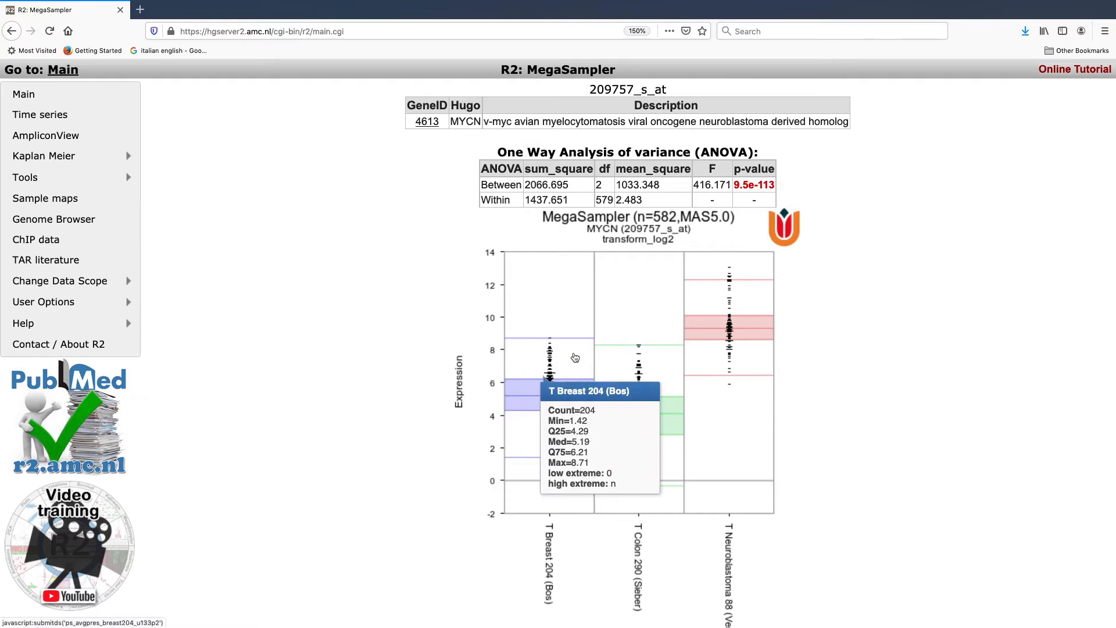
# Step: Examine the ANOVA table and the MYCN expression plot across the breast, colon and neuroblastoma datasets
pyautogui.scroll(-1, 853, 320)
pyautogui.scroll(-2, 853, 321)
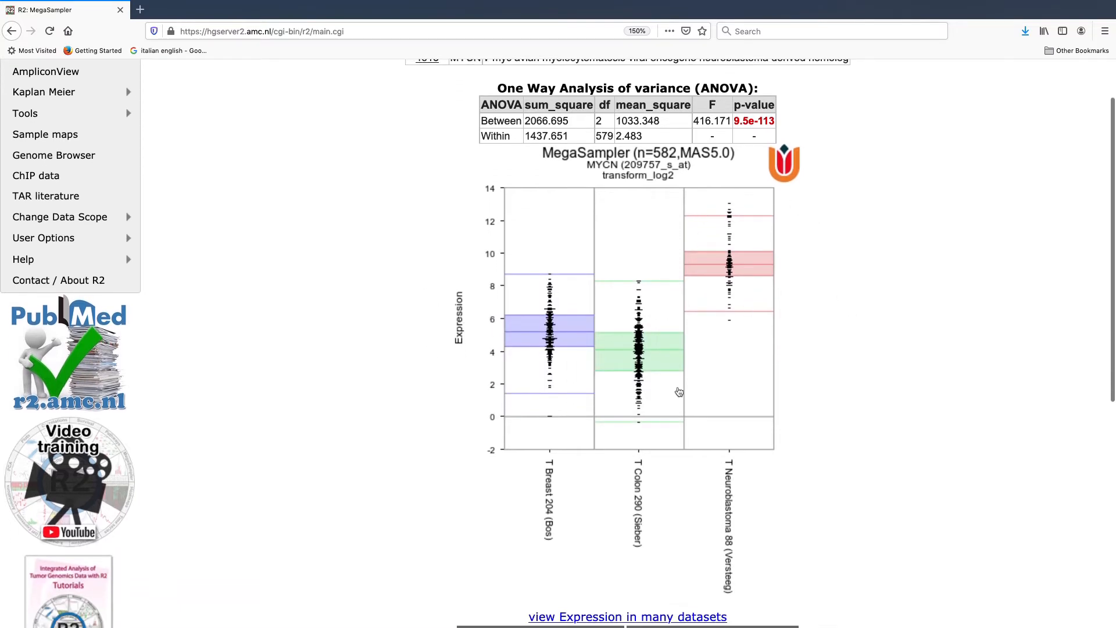
pyautogui.moveTo(755, 228)
pyautogui.scroll(-1, 759, 494)
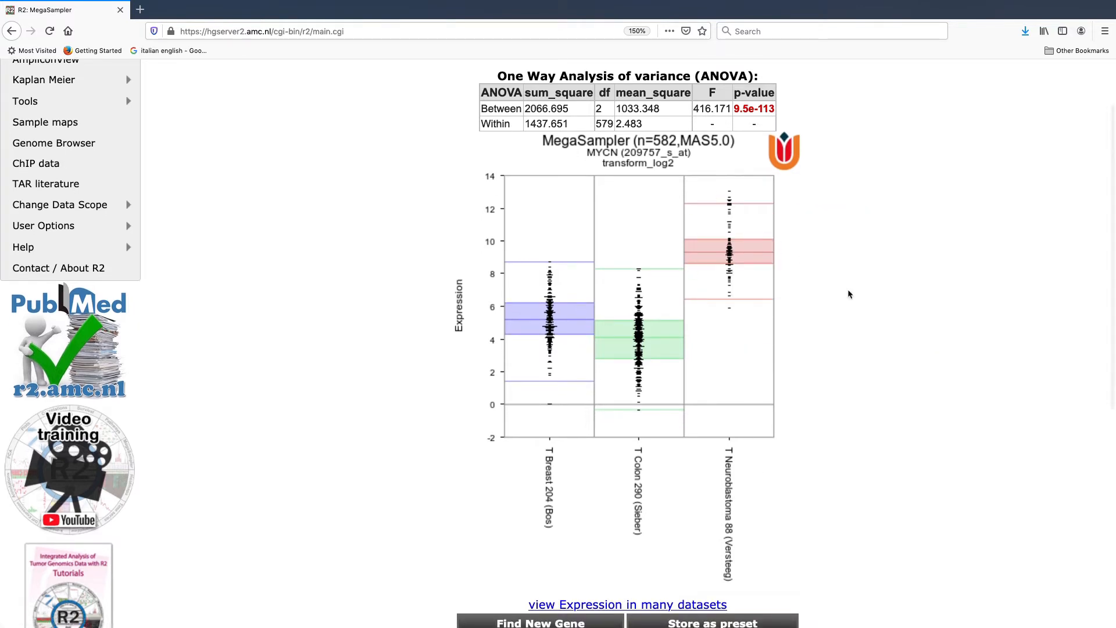
pyautogui.scroll(-2, 848, 291)
pyautogui.scroll(-1, 848, 294)
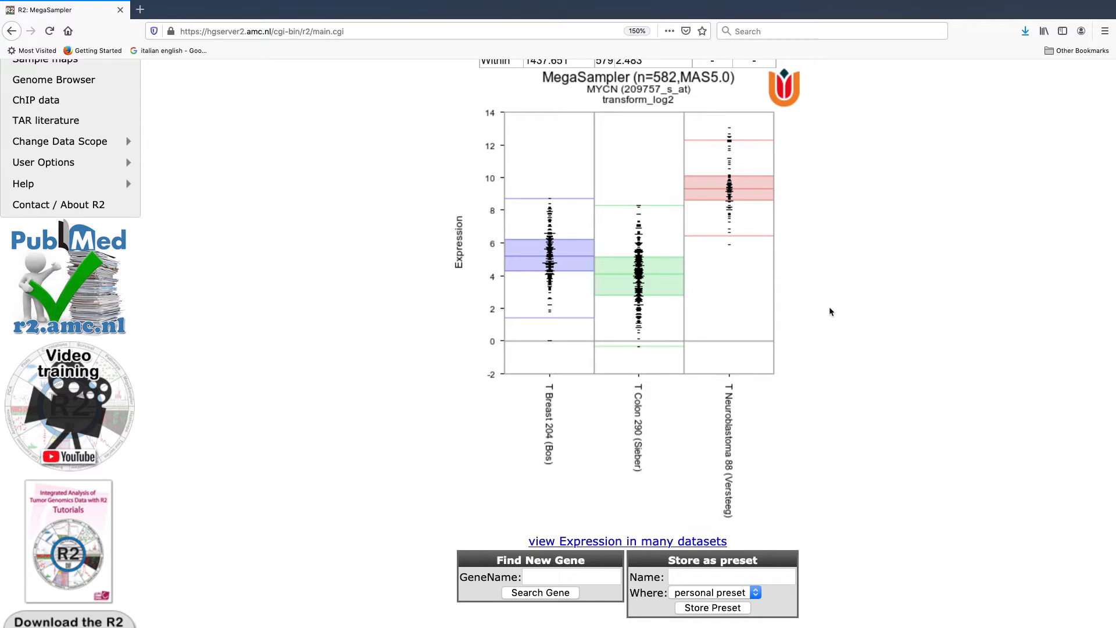
pyautogui.scroll(2, 829, 311)
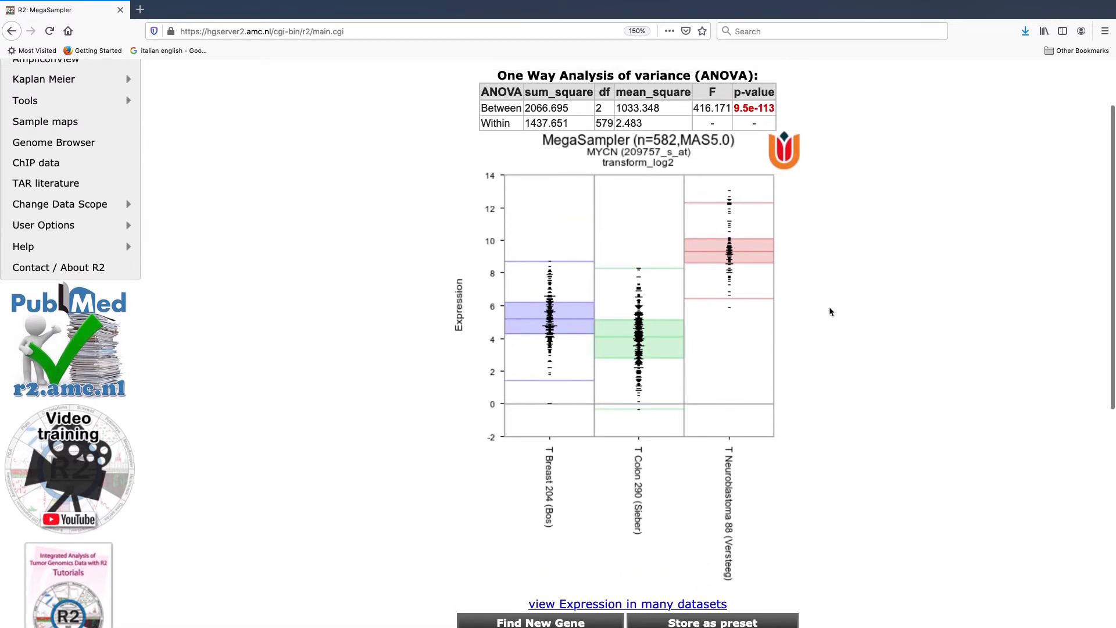
pyautogui.scroll(-1, 830, 311)
pyautogui.scroll(-1, 830, 312)
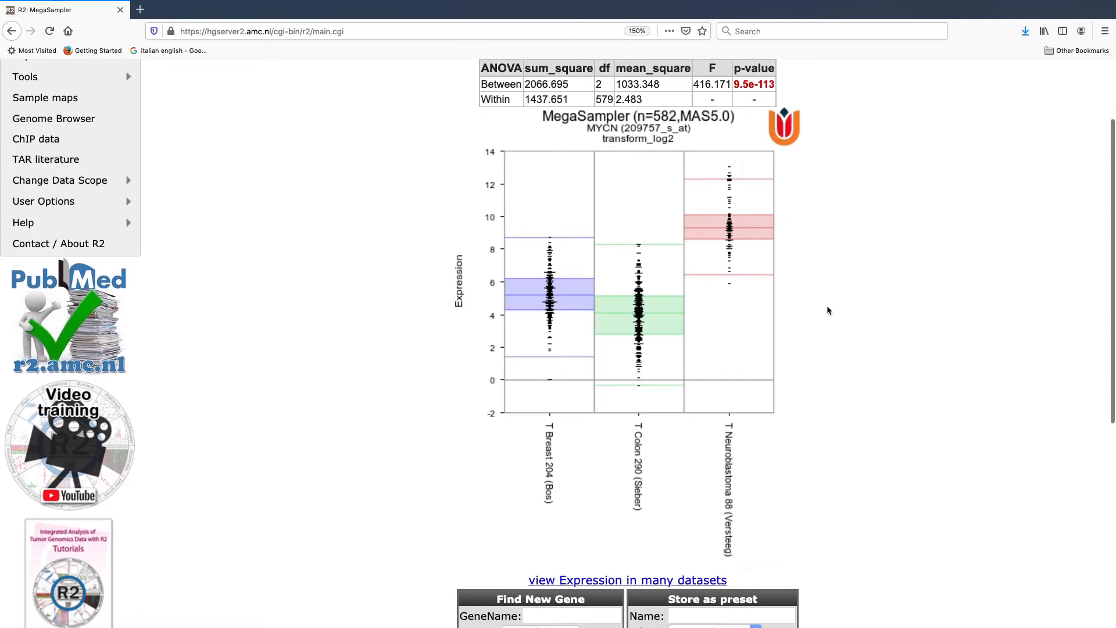
pyautogui.moveTo(734, 332)
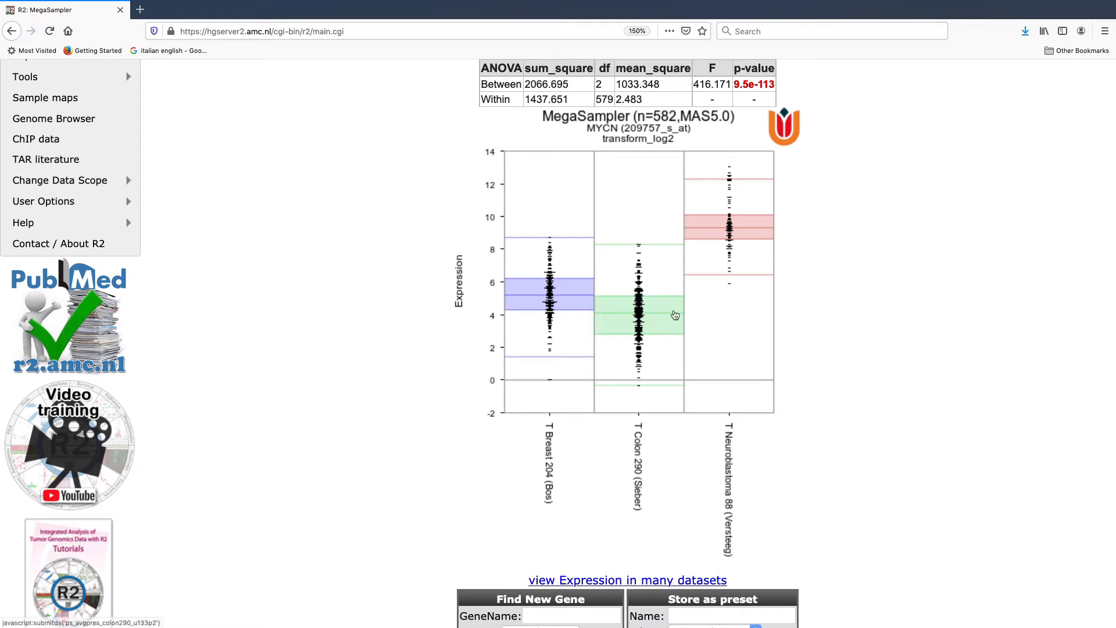
# Step: Subdivide the neuroblastoma dataset by the mycn_amp track in the adjustable settings below the plot
pyautogui.scroll(-1, 728, 322)
pyautogui.scroll(-5, 728, 322)
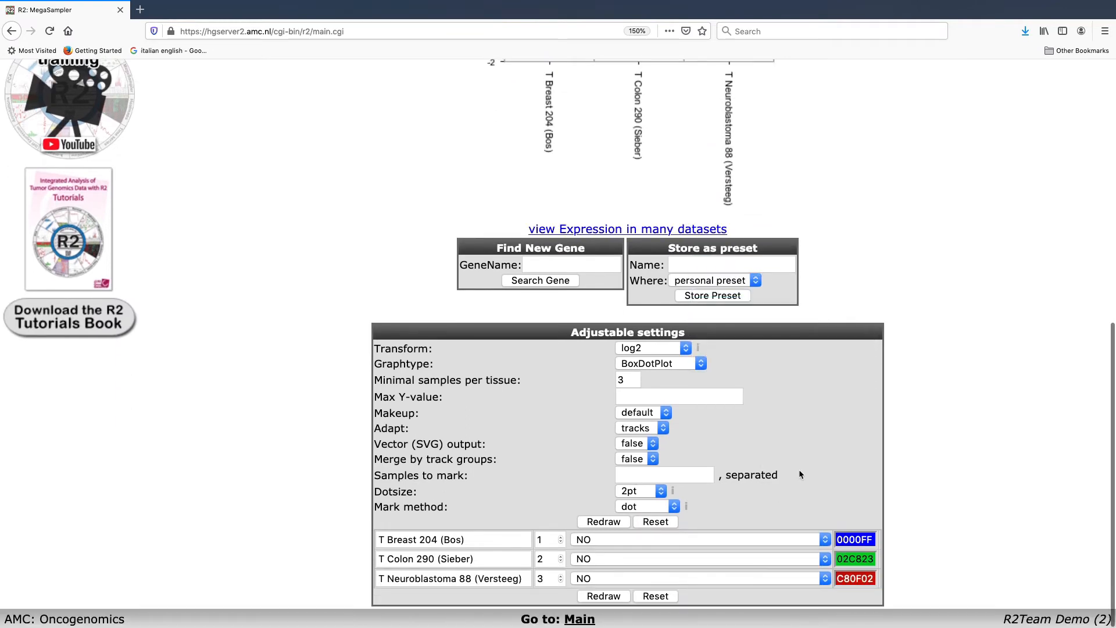
pyautogui.click(626, 579)
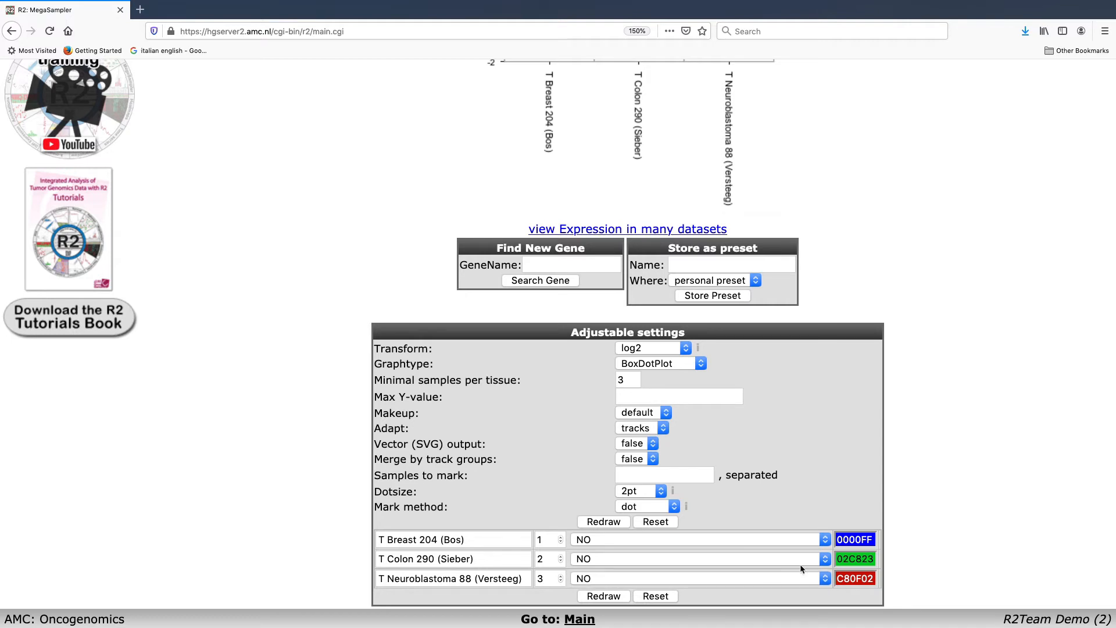
pyautogui.click(805, 578)
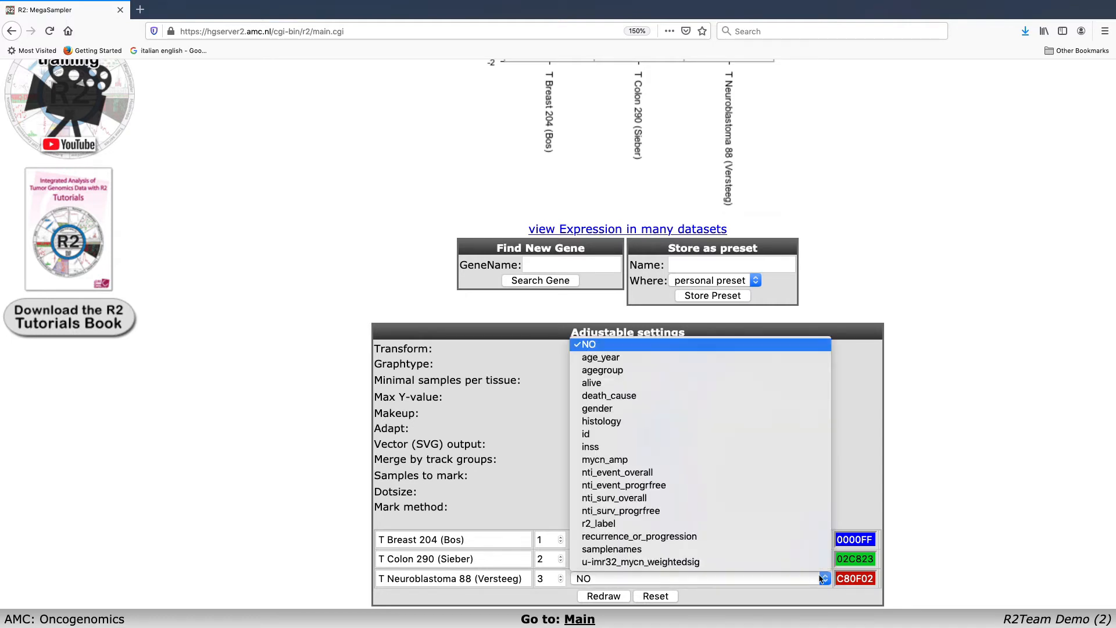
pyautogui.click(767, 459)
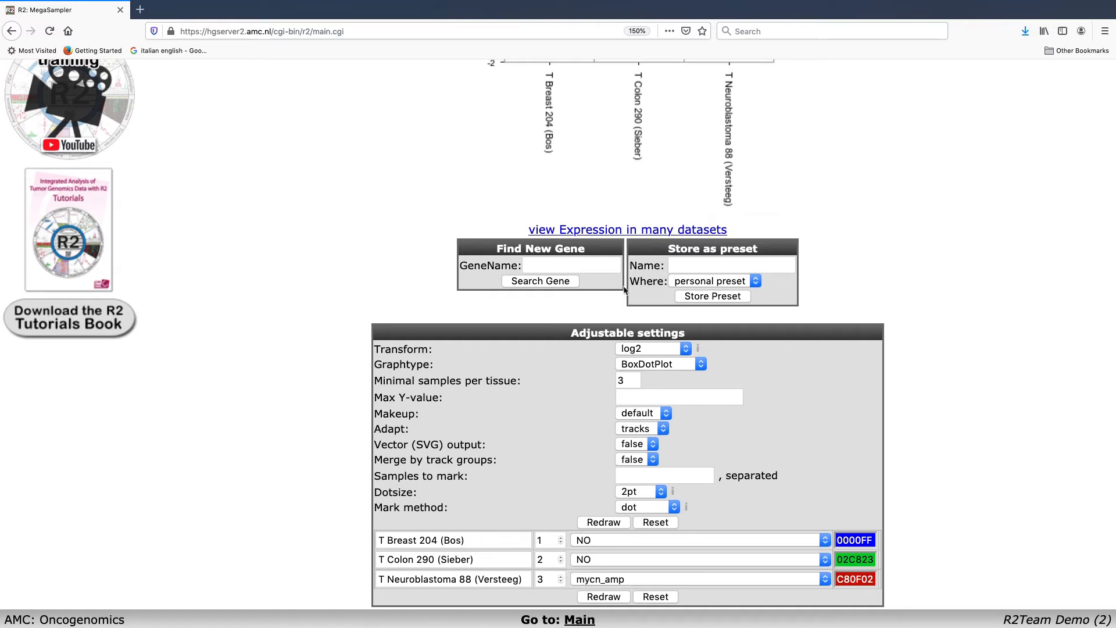
# Step: Set the plot order to 1 for the neuroblastoma dataset and 3 for the breast dataset, and redraw the plot
pyautogui.scroll(2, 712, 144)
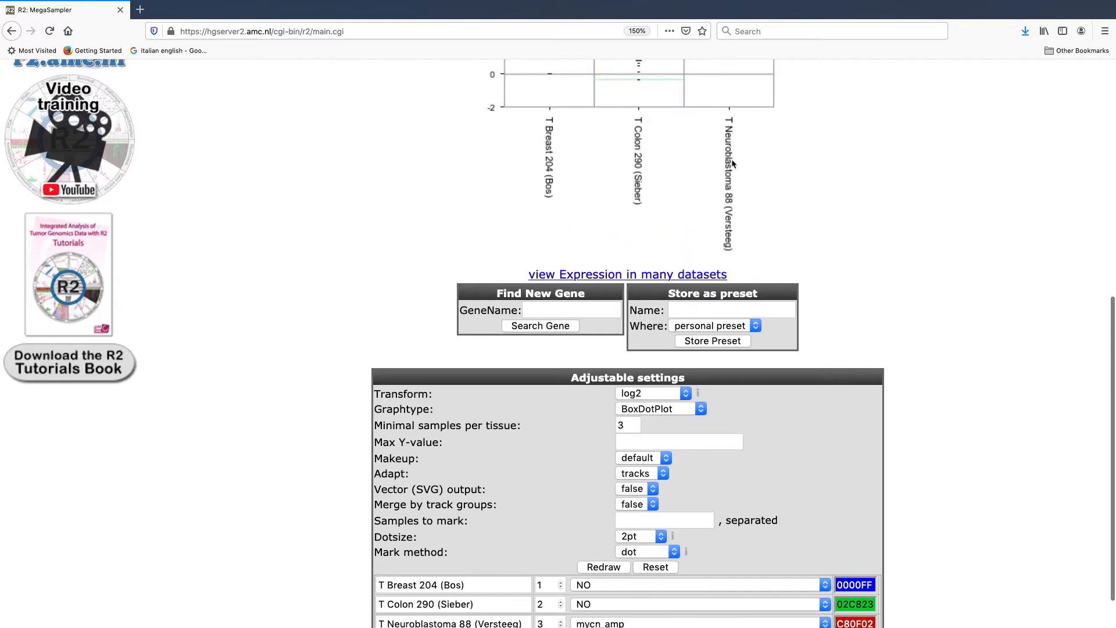
pyautogui.scroll(-1, 644, 247)
pyautogui.scroll(-2, 643, 247)
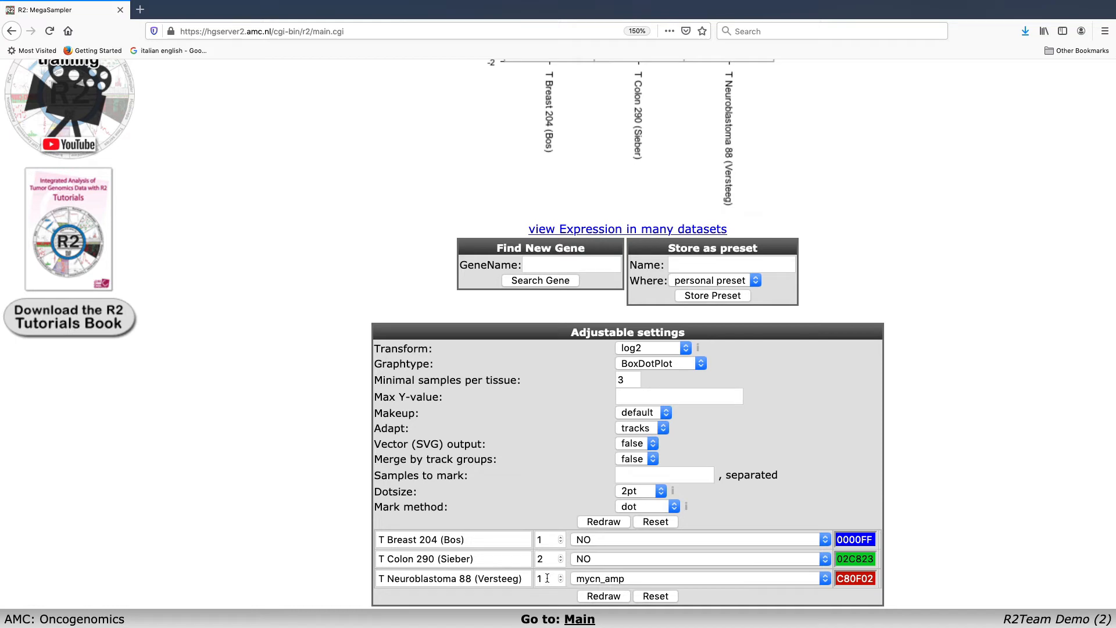
pyautogui.click(561, 537)
pyautogui.click(595, 596)
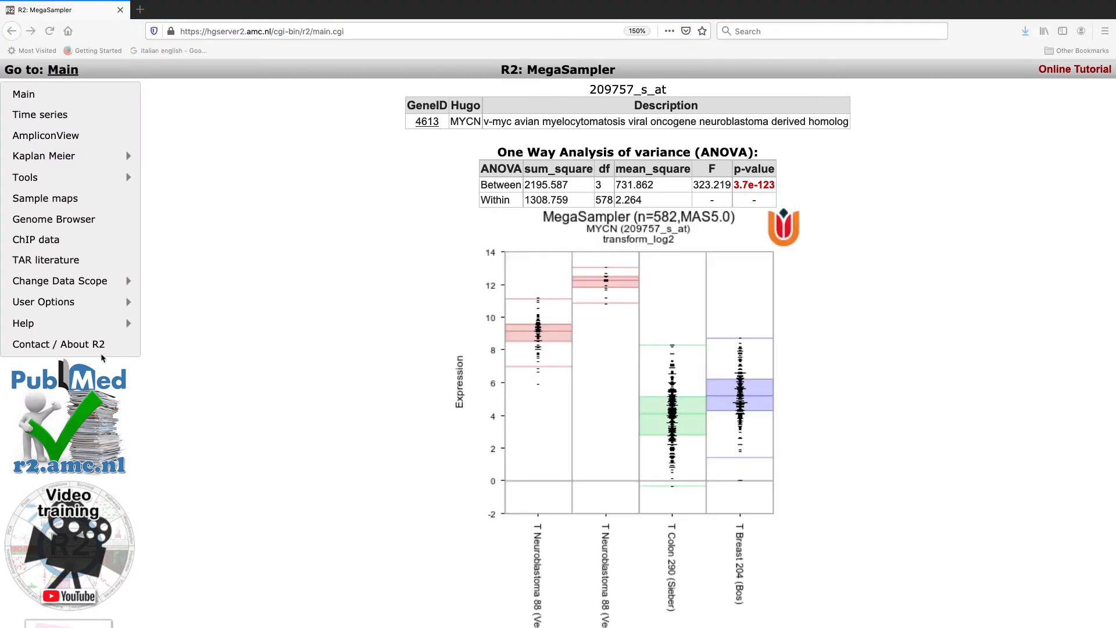
# Step: Examine the redrawn plot and the statistics of the neuroblastoma groups with and without MYCN amplification
pyautogui.moveTo(600, 349)
pyautogui.scroll(-2, 601, 349)
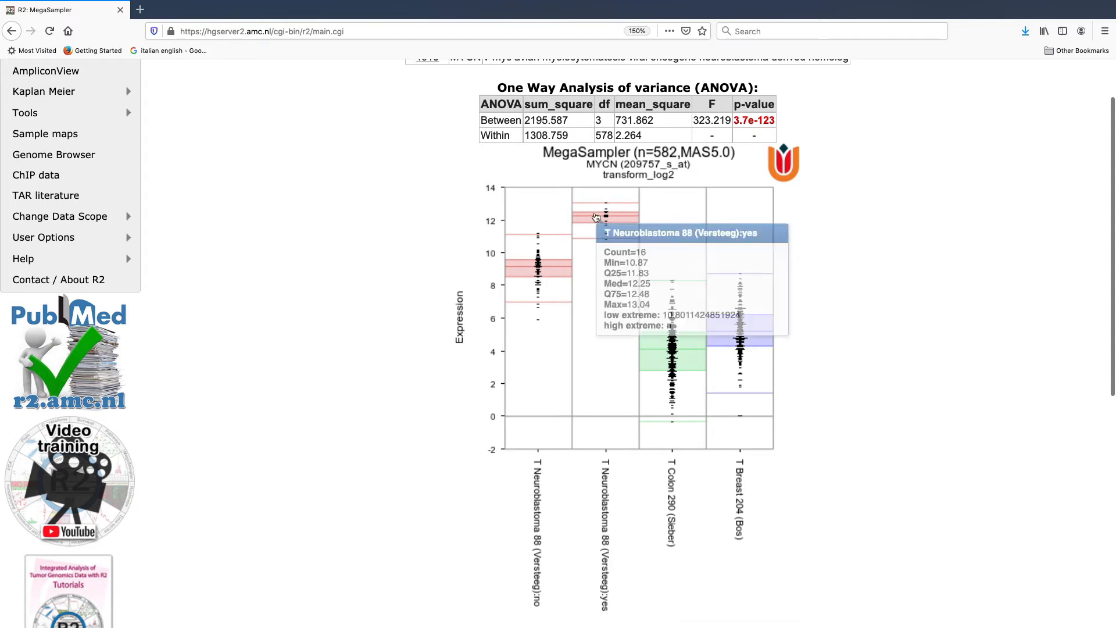
pyautogui.moveTo(608, 219)
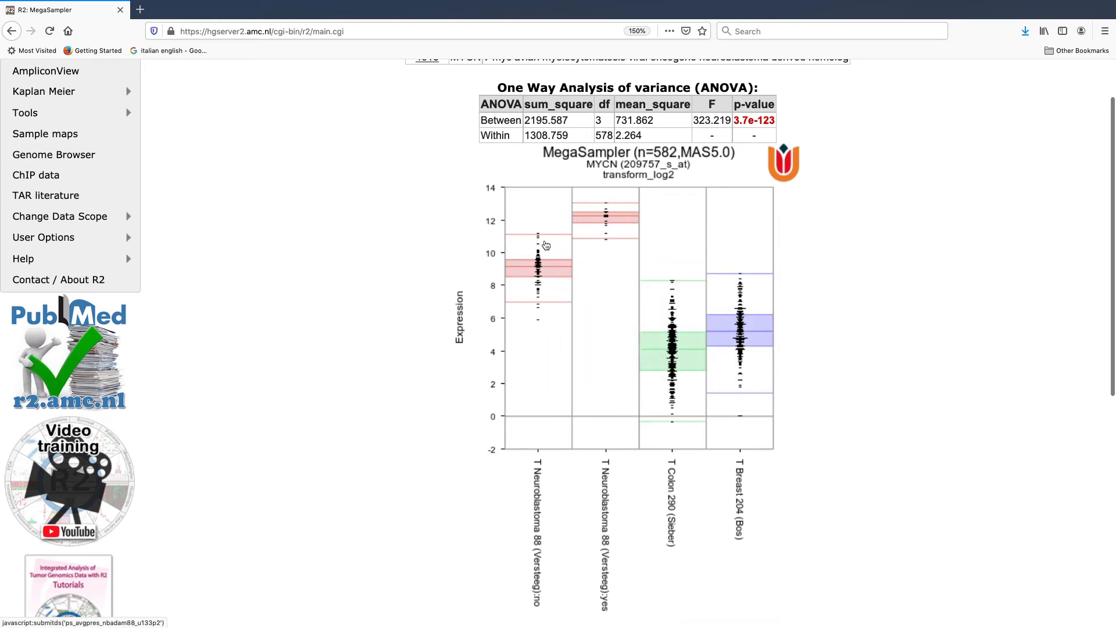
pyautogui.moveTo(539, 291)
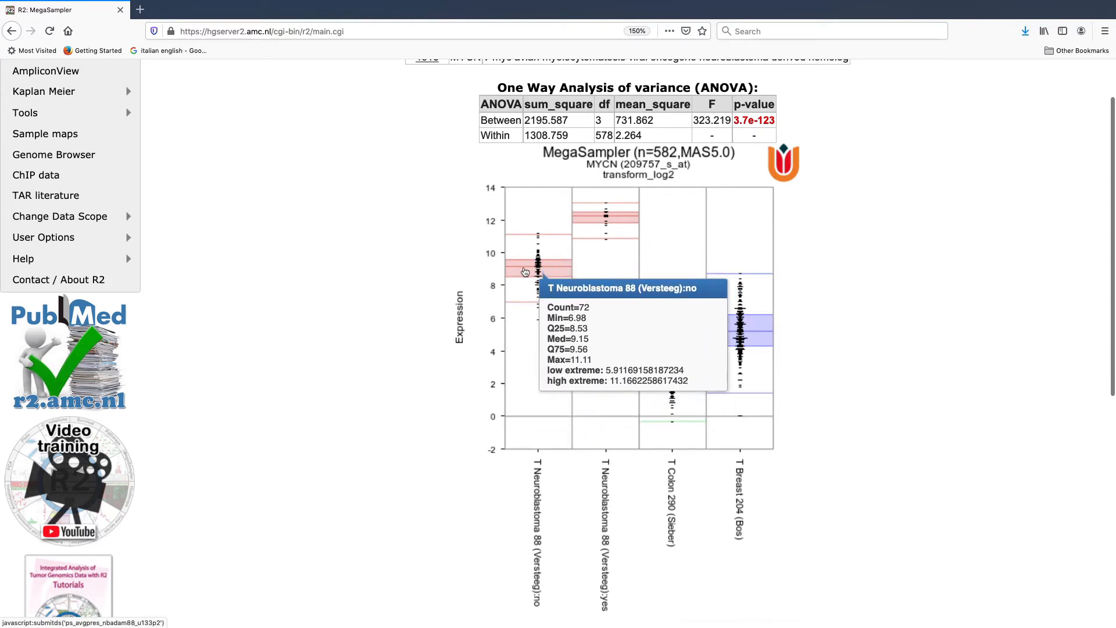
pyautogui.moveTo(657, 345)
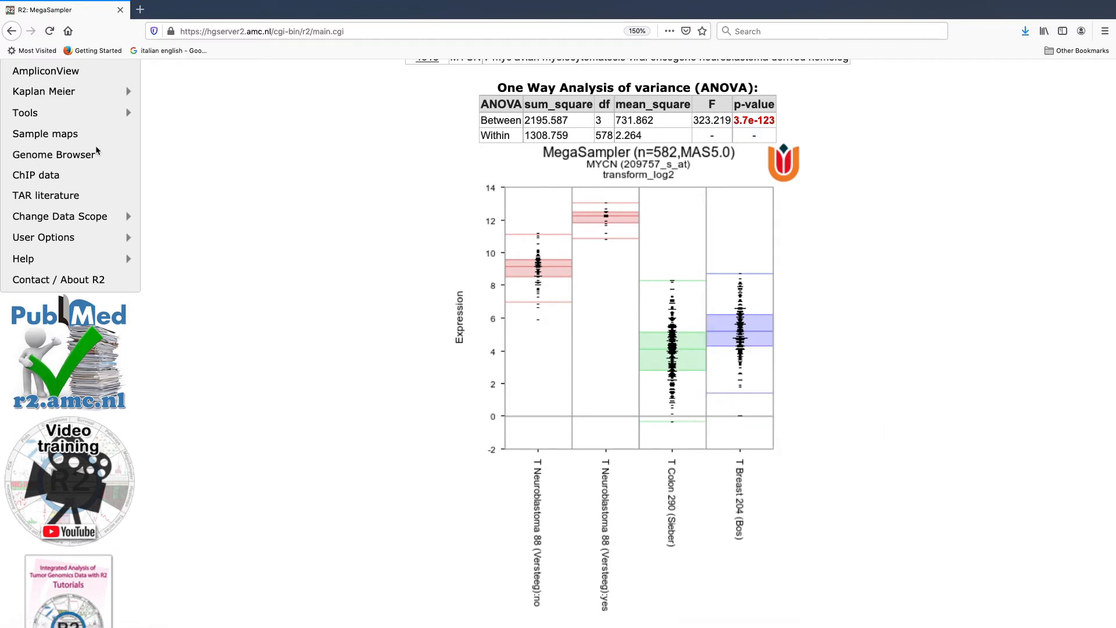
pyautogui.scroll(1, 616, 358)
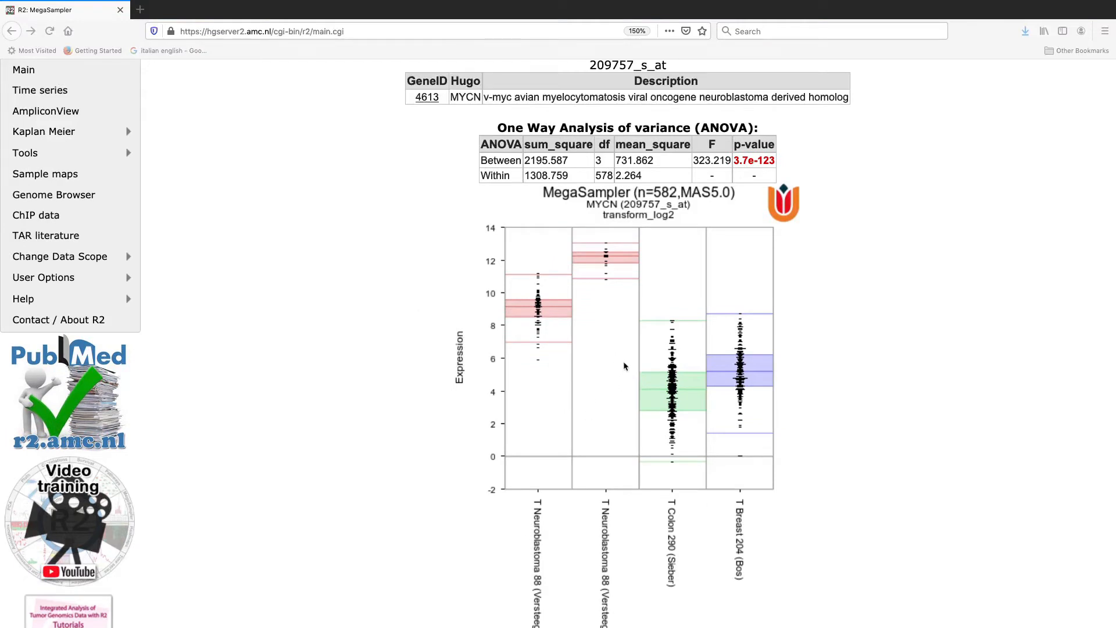
pyautogui.scroll(-2, 625, 367)
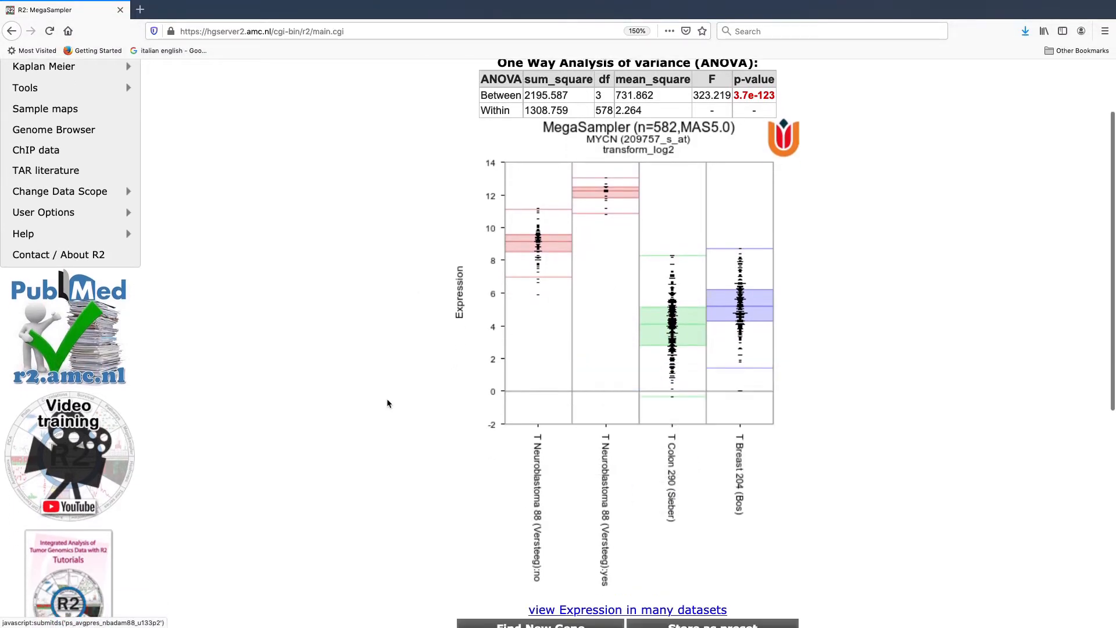
pyautogui.scroll(-2, 538, 462)
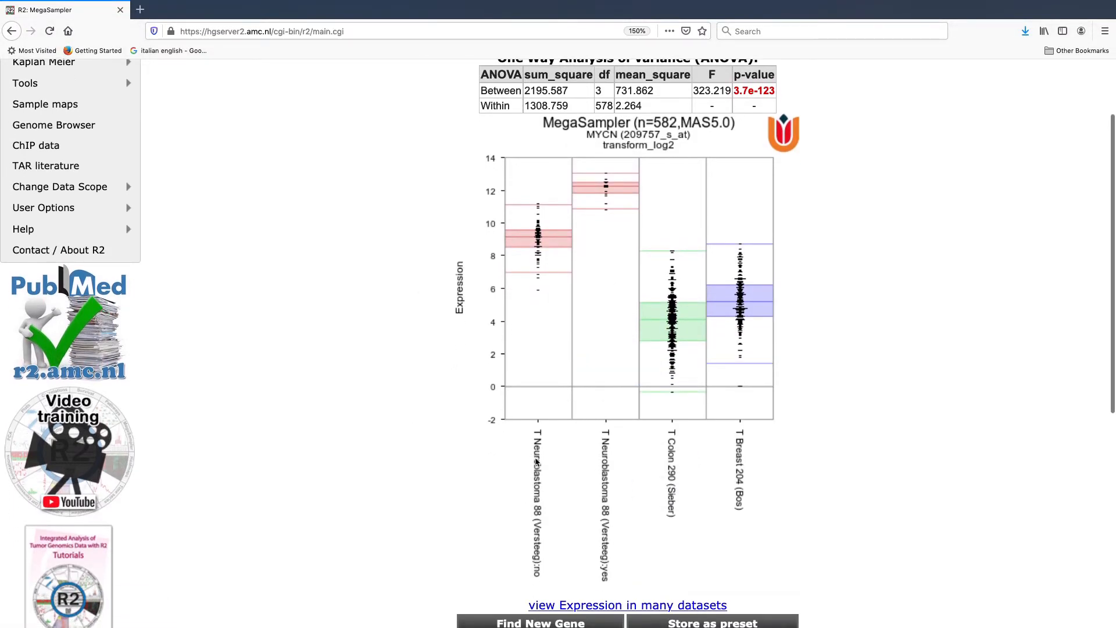
# Step: Change the graph type to BoxPlot in the adjustable settings
pyautogui.scroll(-6, 478, 443)
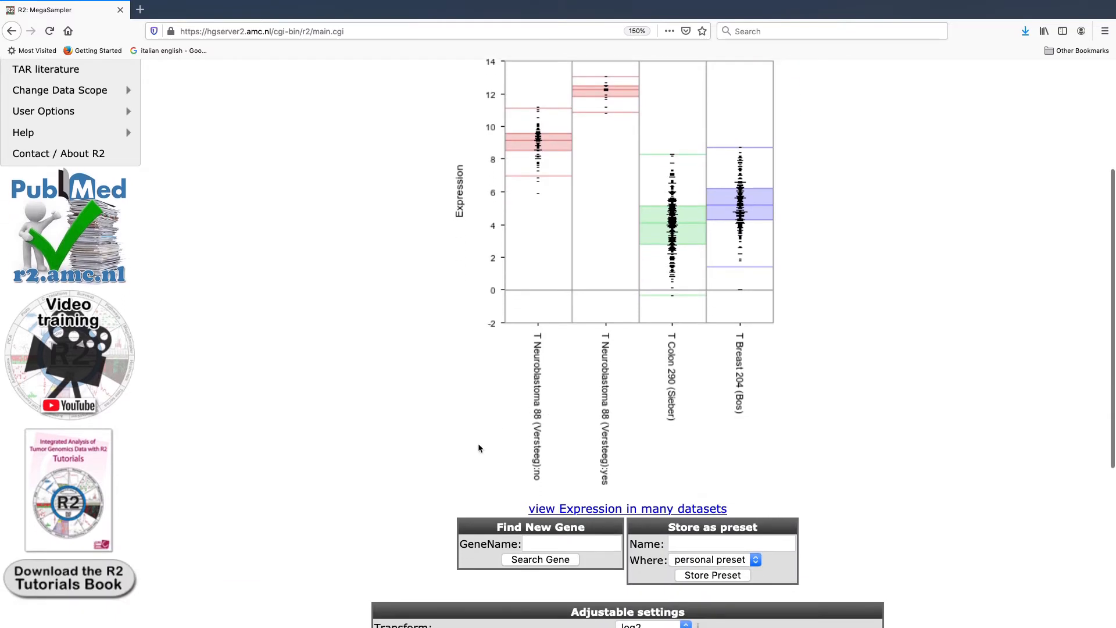
pyautogui.scroll(-2, 478, 446)
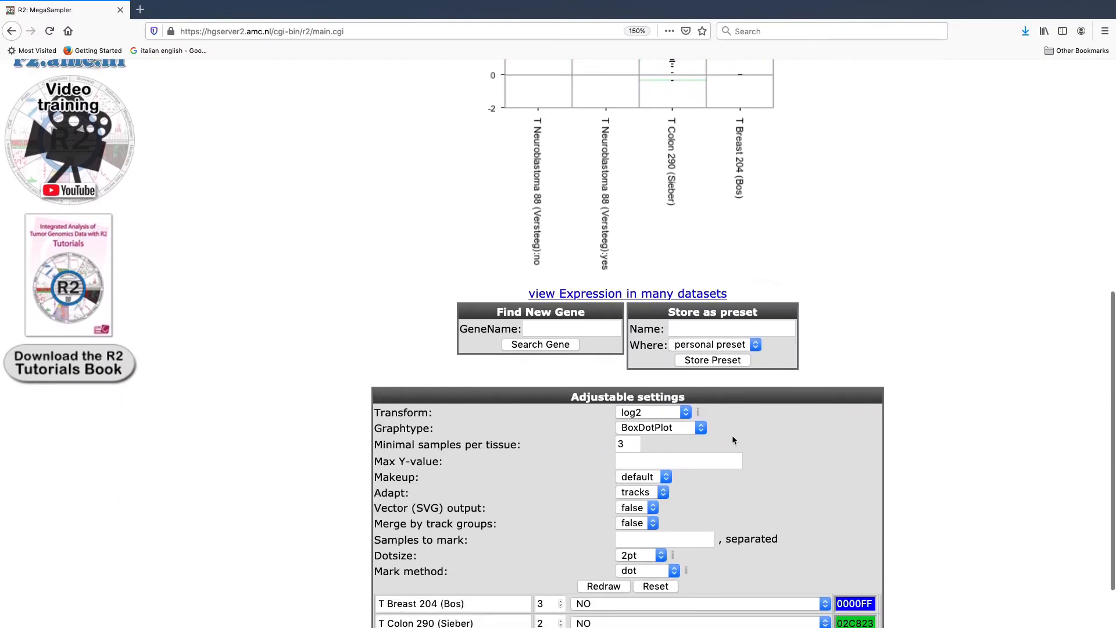
pyautogui.scroll(-1, 723, 430)
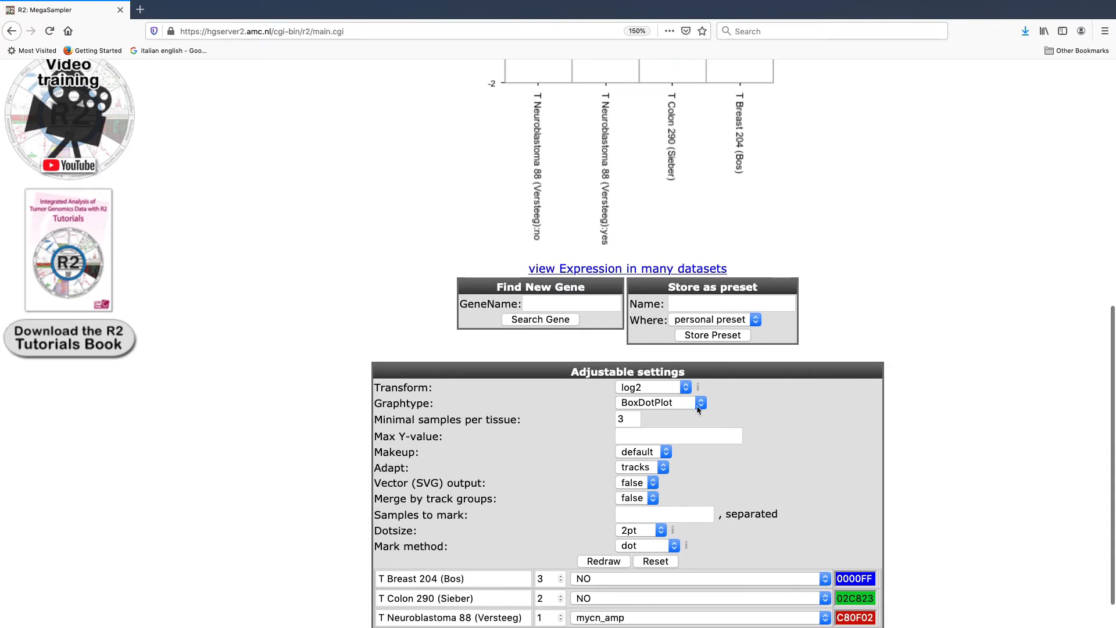
pyautogui.click(705, 404)
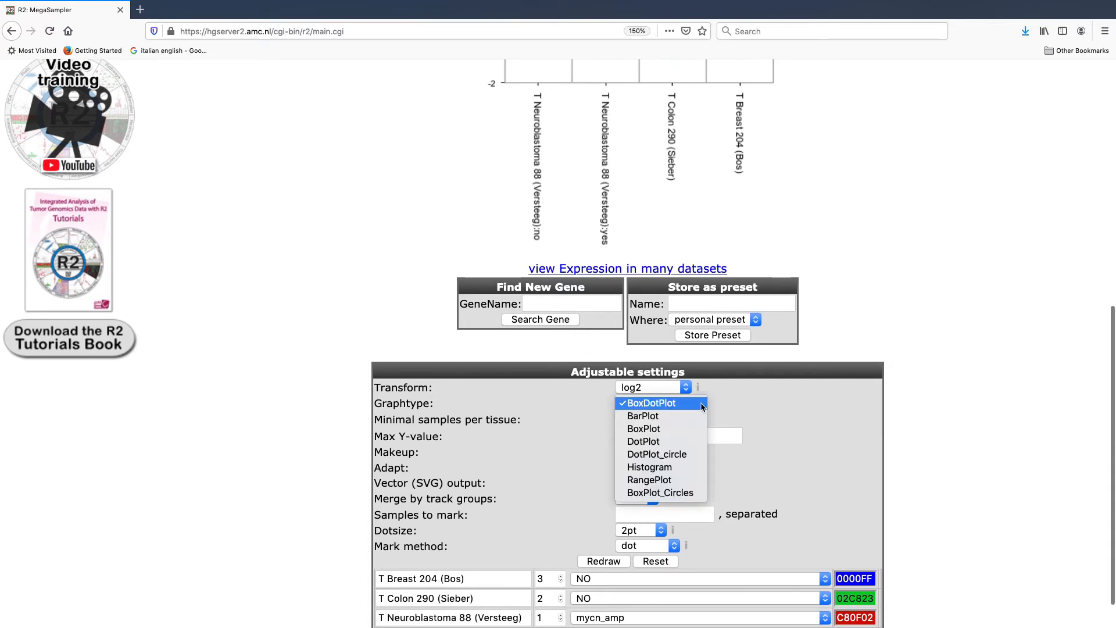
pyautogui.click(687, 430)
# Step: Change the neuroblastoma dataset's colour to pink C854B9
pyautogui.scroll(-1, 709, 465)
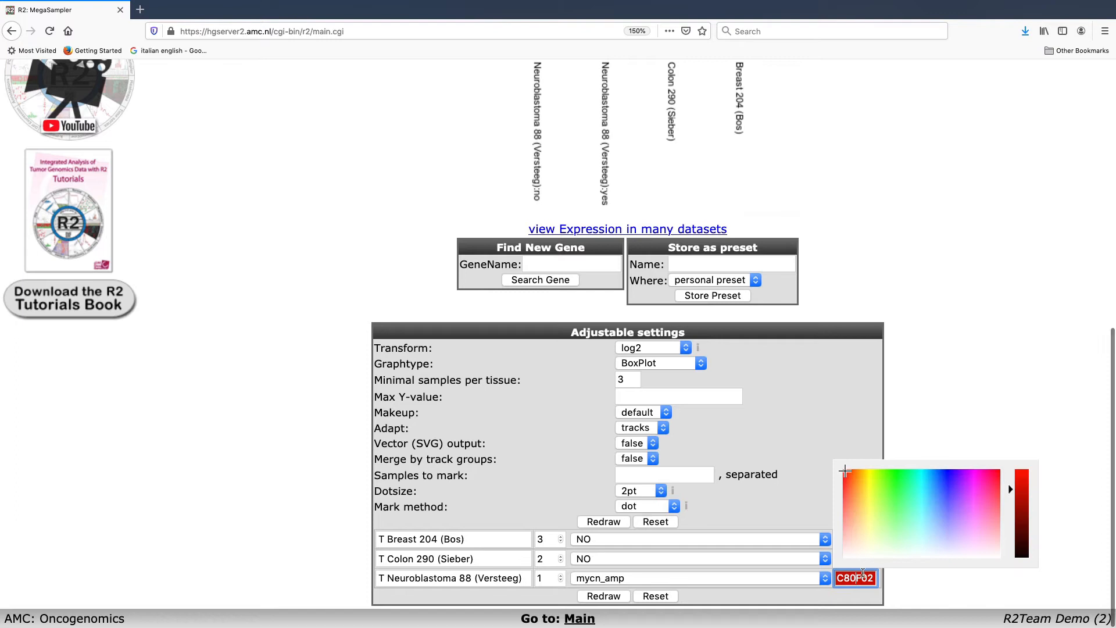
pyautogui.click(979, 506)
pyautogui.click(978, 388)
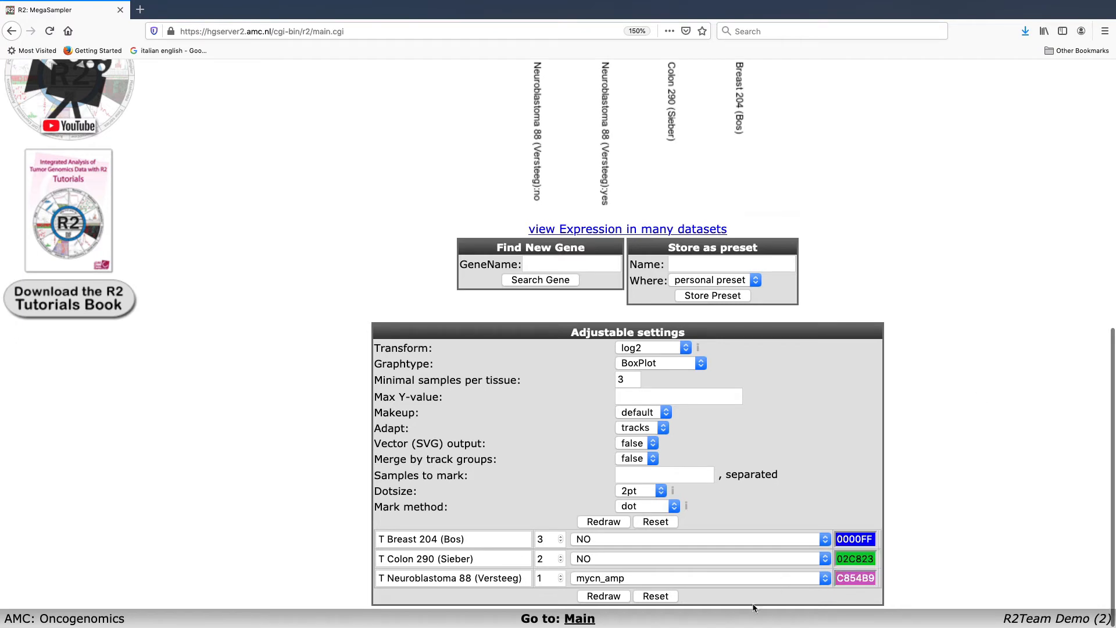
# Step: Redraw the MYCN plot with the box plot graph type and the pink neuroblastoma colour, and look it over
pyautogui.click(613, 599)
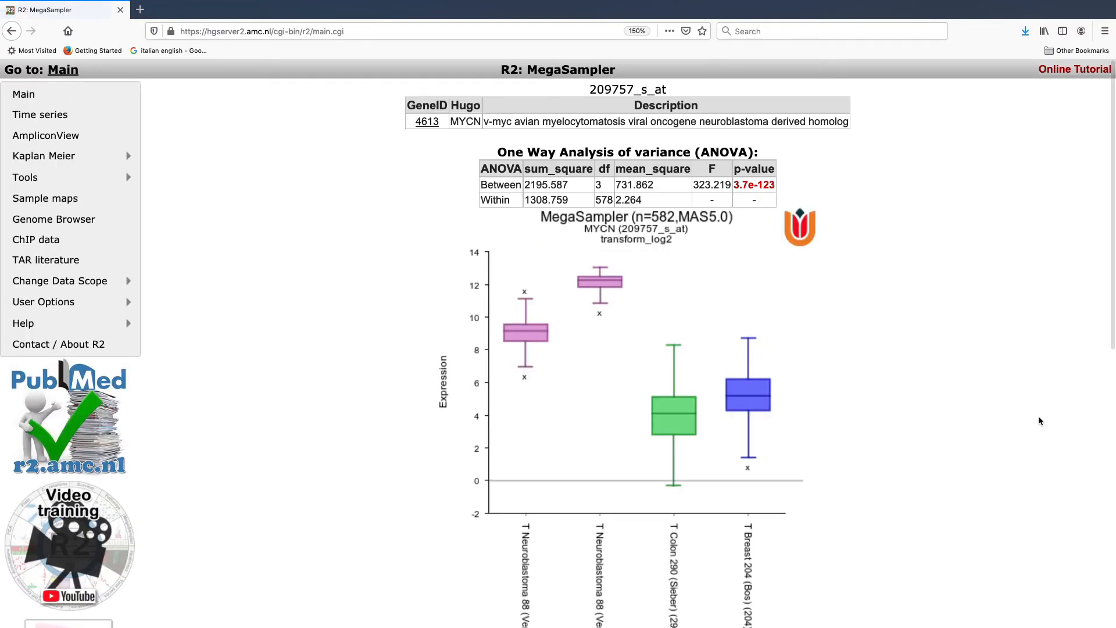
pyautogui.scroll(-3, 887, 392)
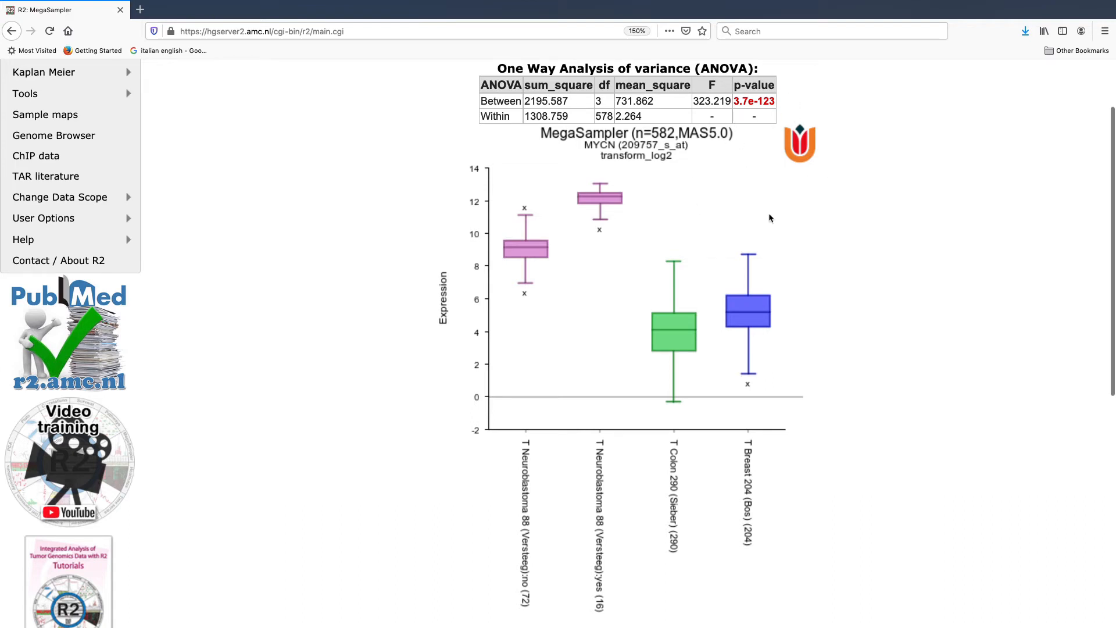
pyautogui.scroll(3, 555, 146)
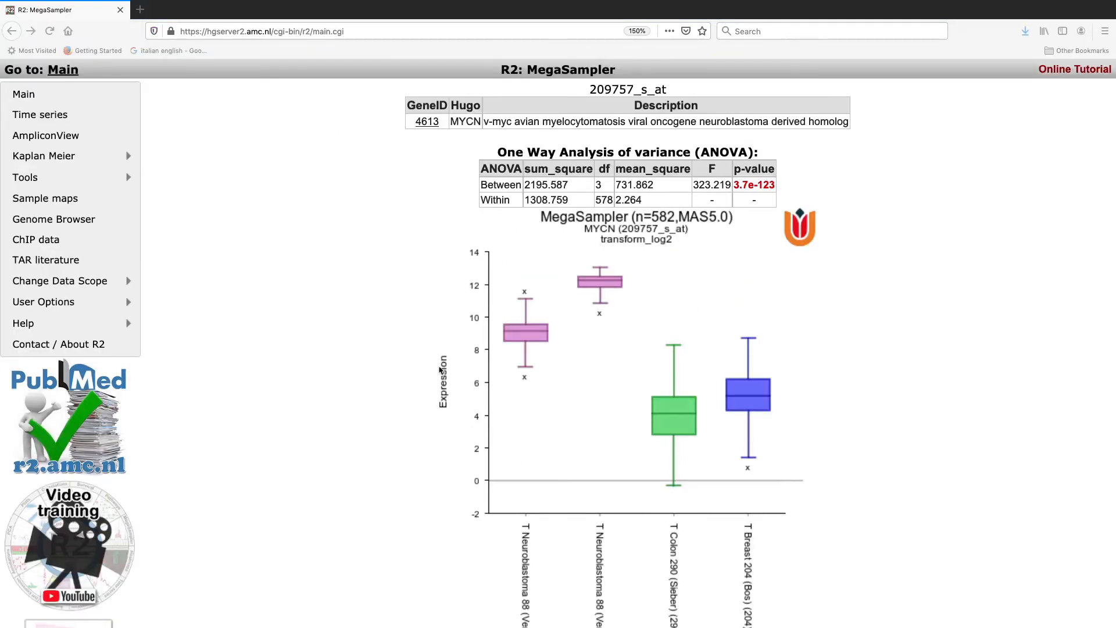
# Step: Search for the gene NCAM1 and generate its MegaSampler plot with probeset 212843_at
pyautogui.scroll(-1, 438, 331)
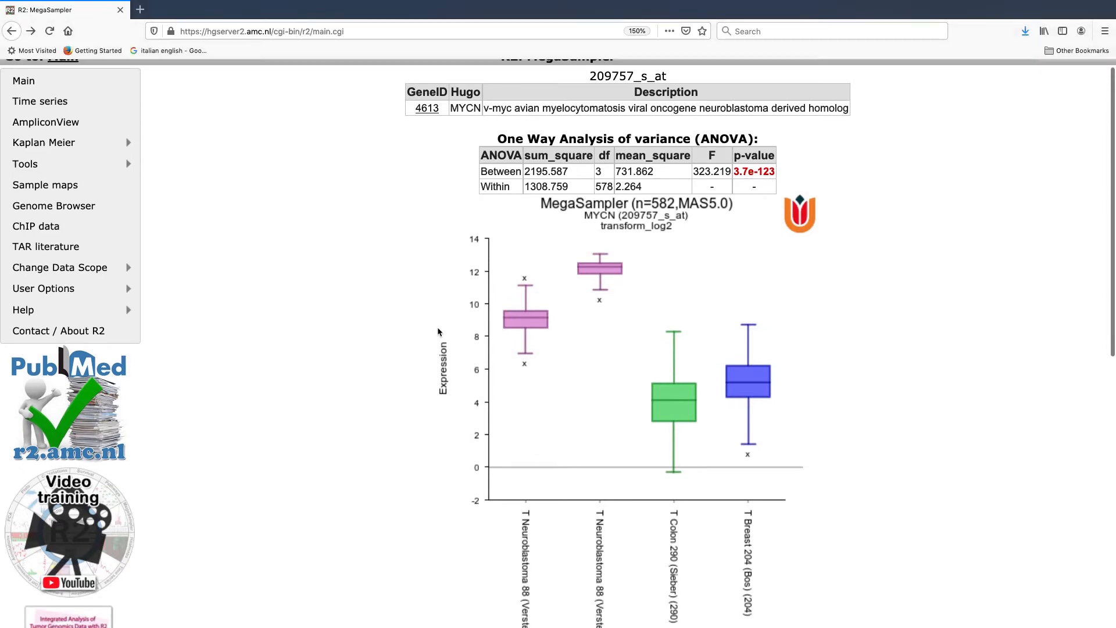
pyautogui.scroll(-8, 438, 331)
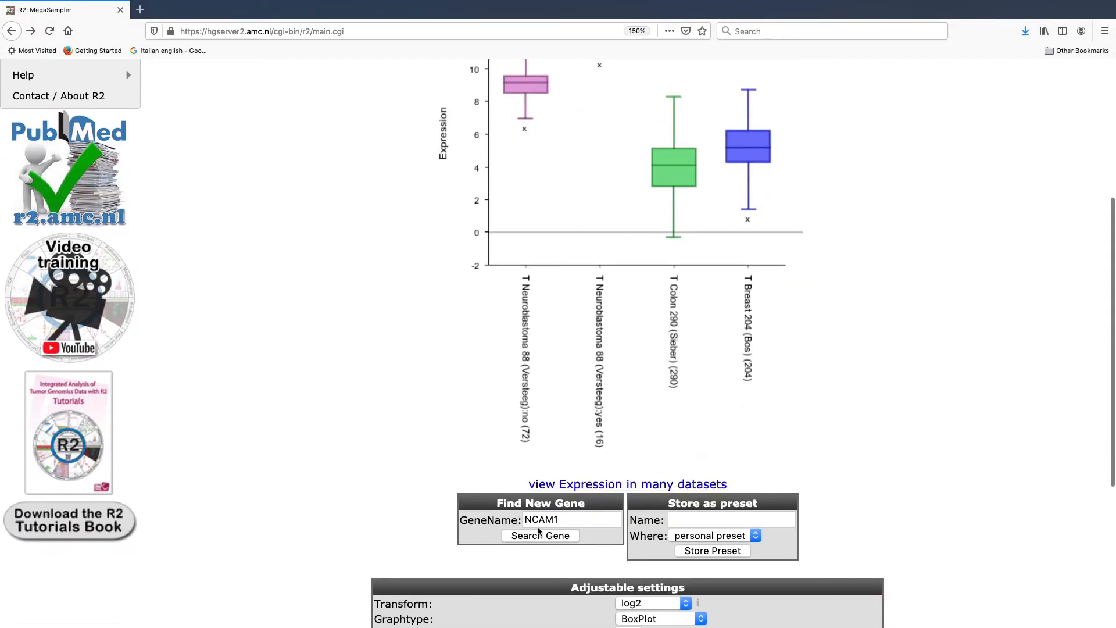
pyautogui.doubleClick(538, 521)
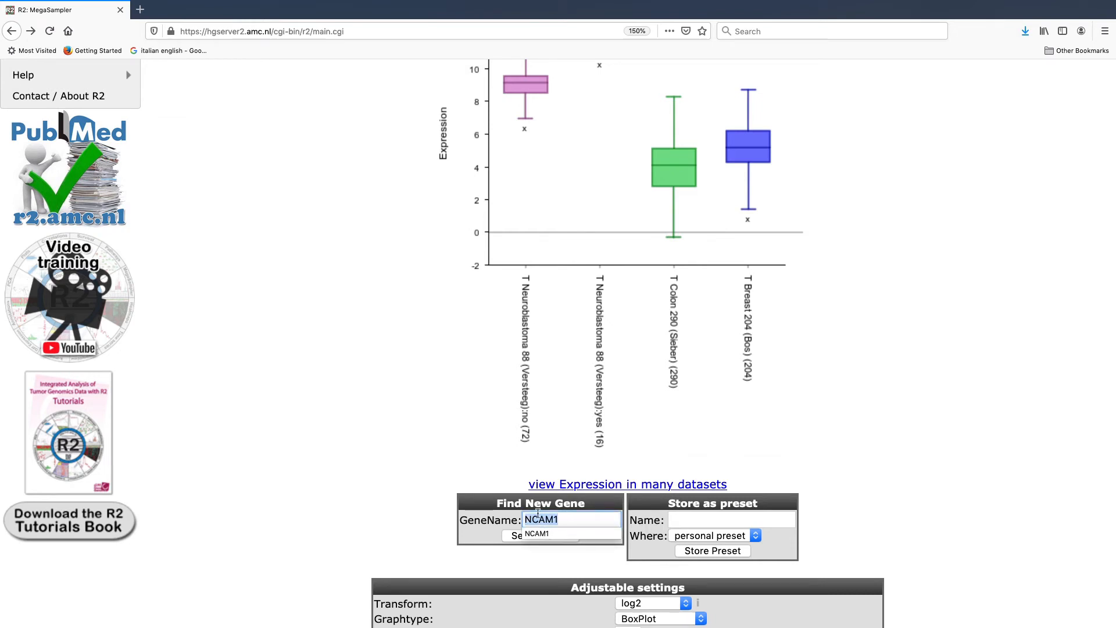
pyautogui.click(469, 512)
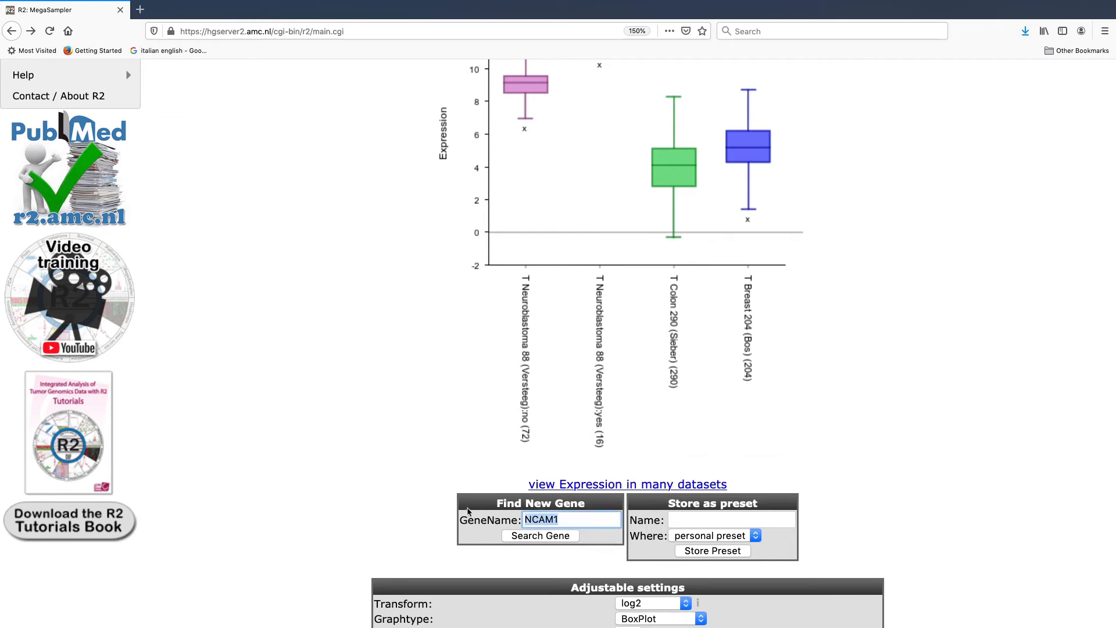
pyautogui.click(526, 538)
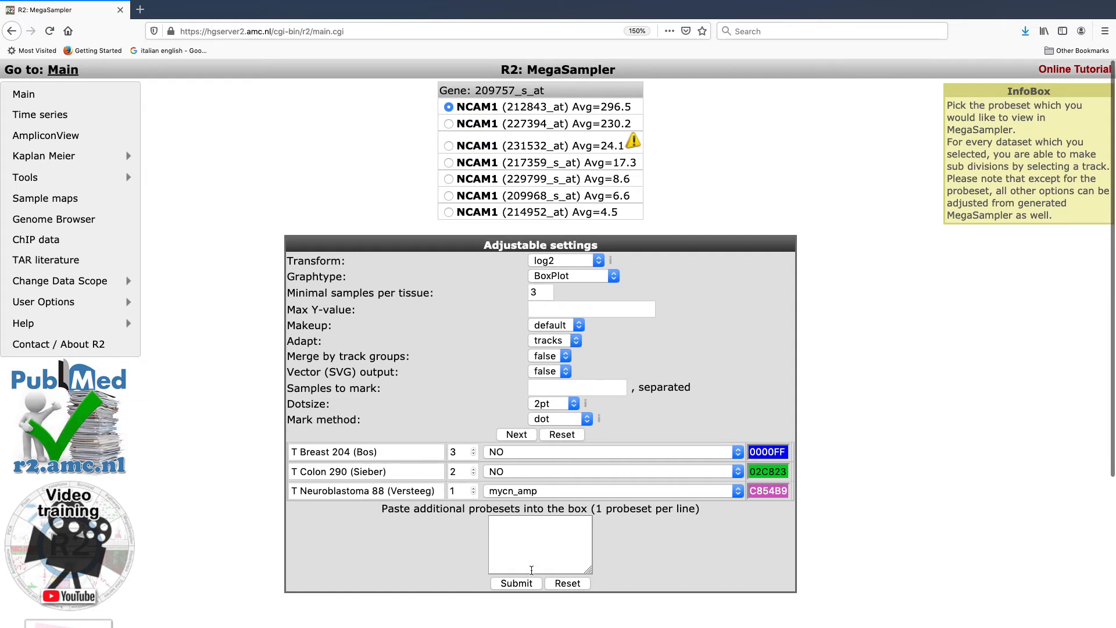
pyautogui.click(519, 584)
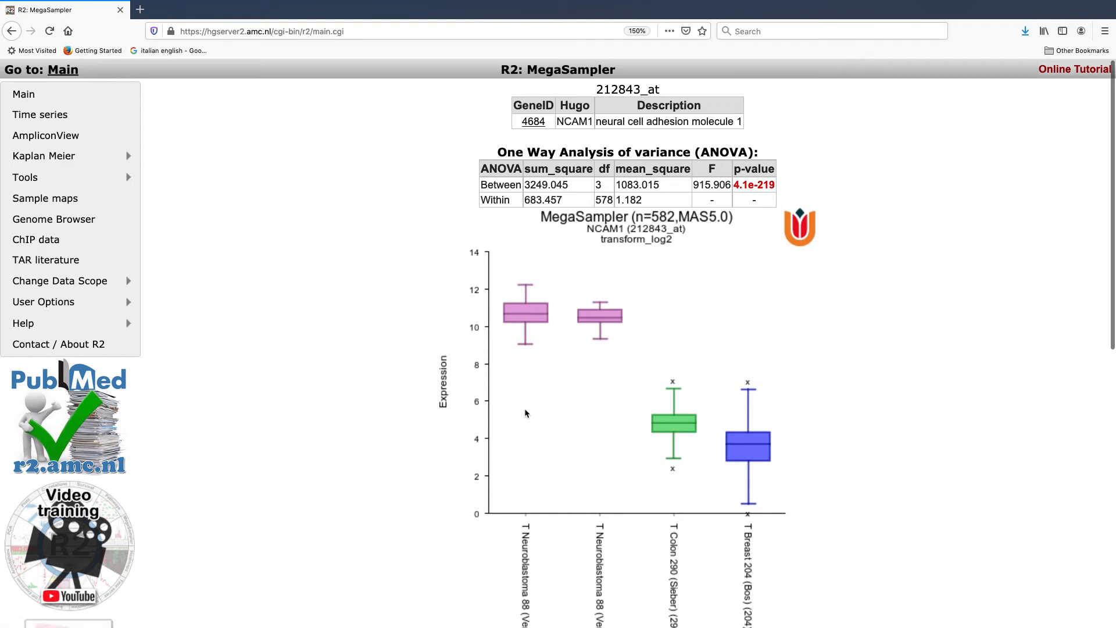
# Step: Set the Adapt option of the NCAM1 plot to groups in the adjustable settings
pyautogui.scroll(-1, 526, 413)
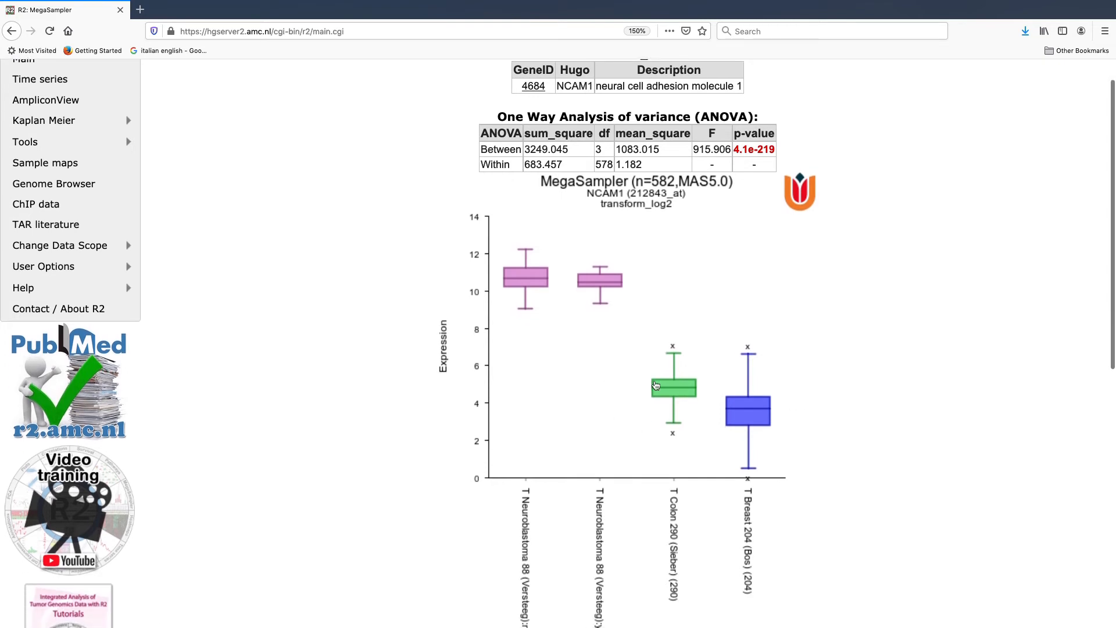
pyautogui.scroll(1, 656, 384)
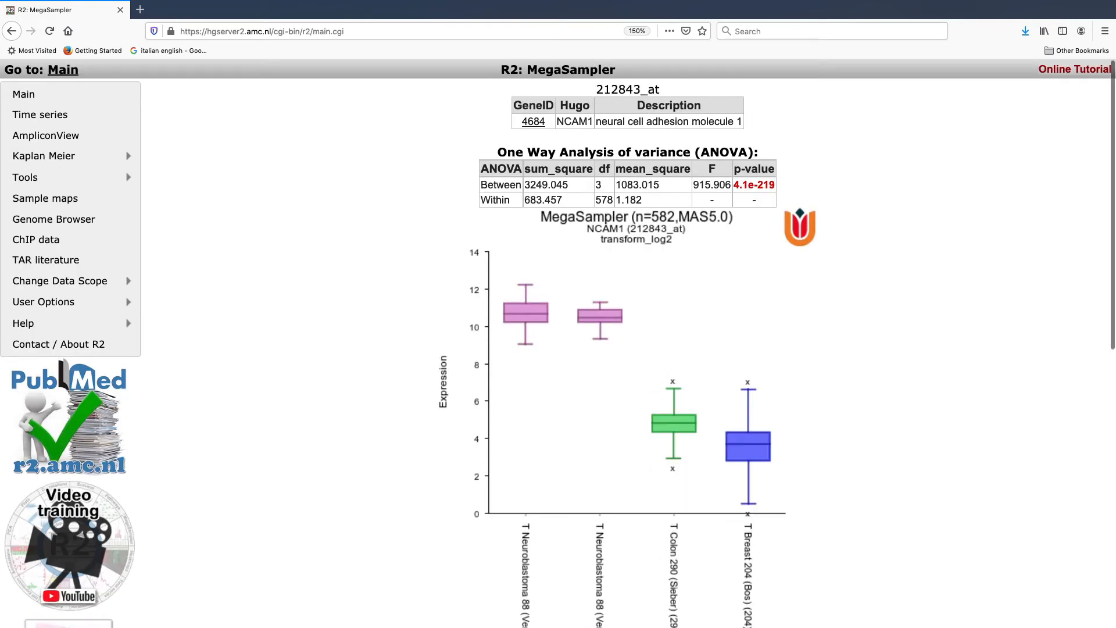
pyautogui.scroll(-1, 420, 435)
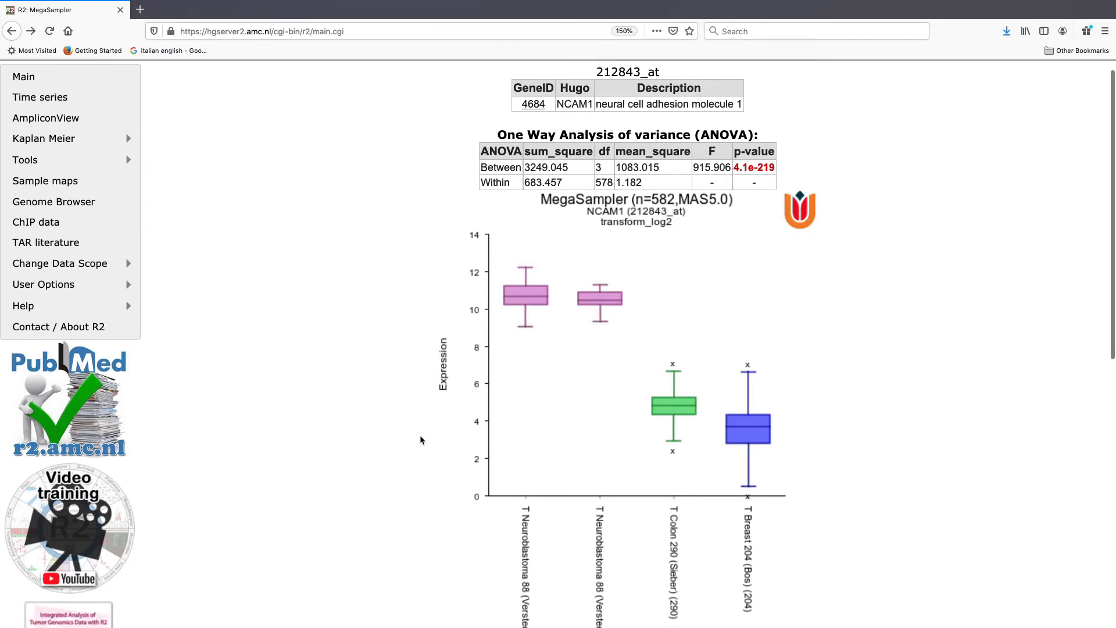
pyautogui.scroll(-3, 420, 435)
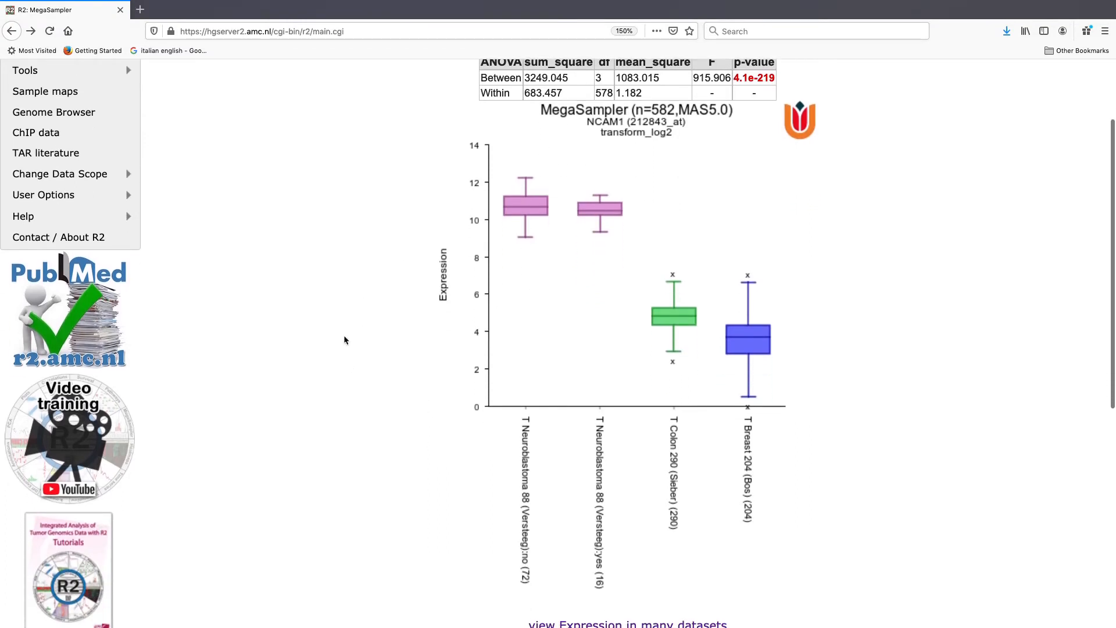
pyautogui.scroll(-6, 523, 417)
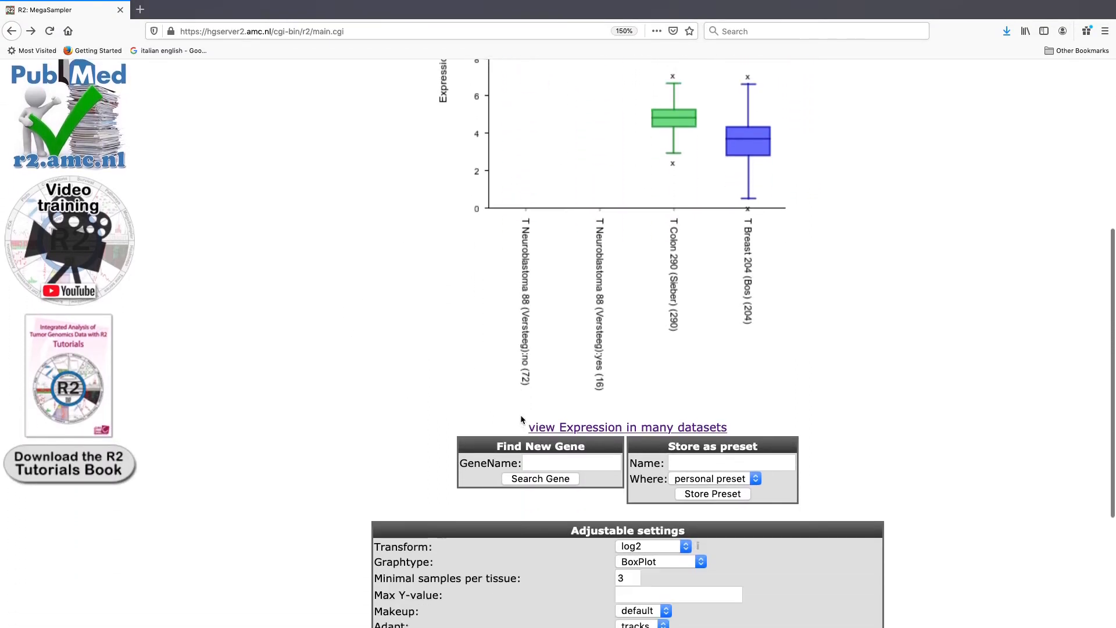
pyautogui.scroll(-6, 521, 416)
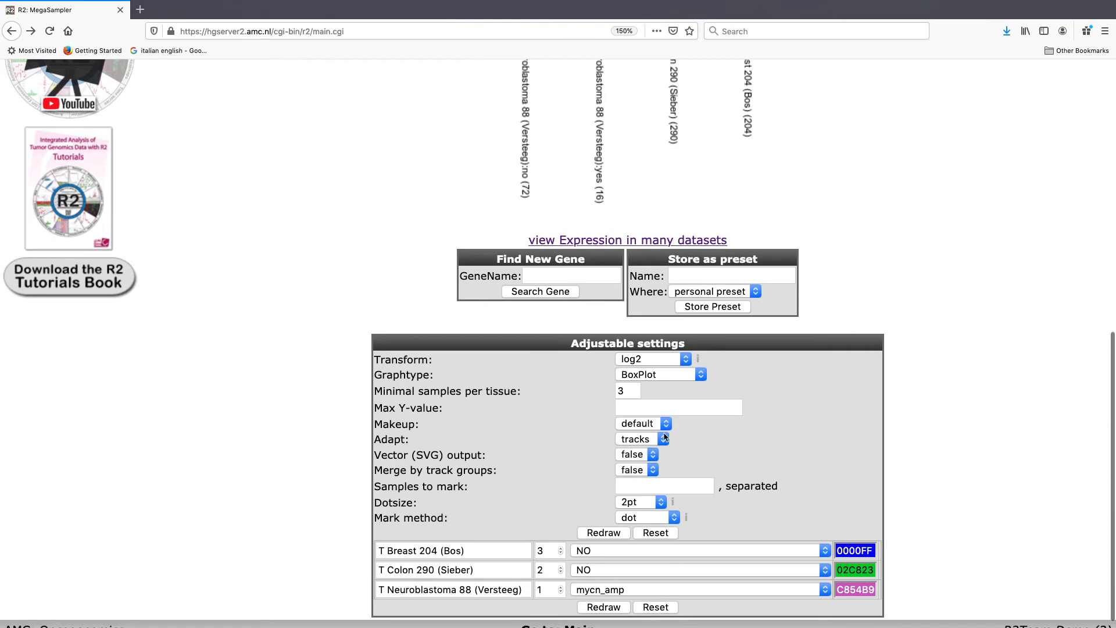
pyautogui.click(665, 438)
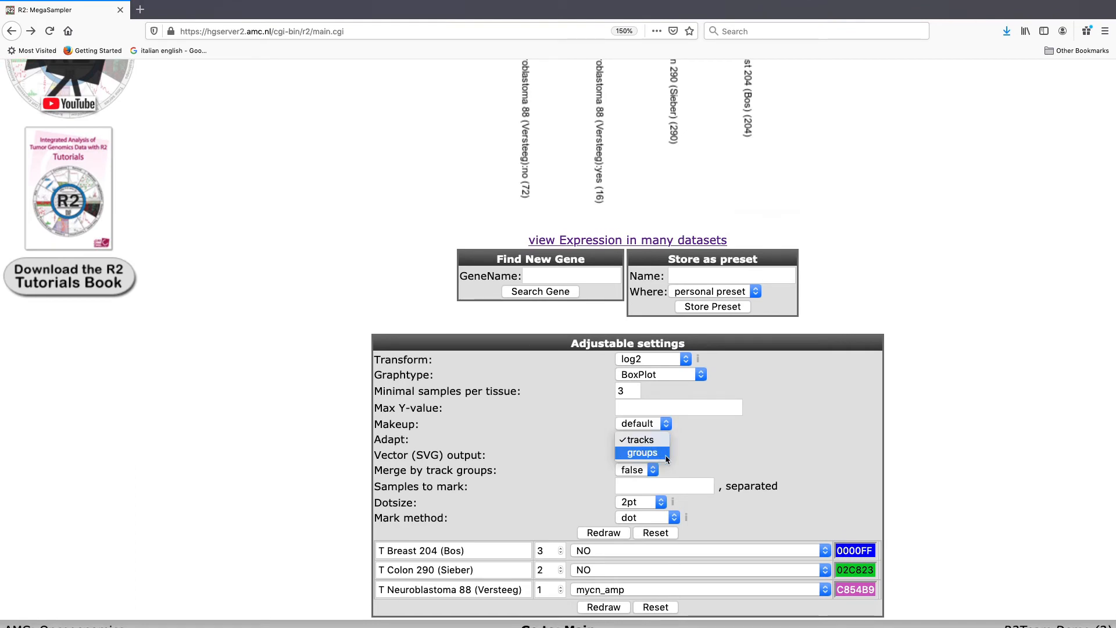
pyautogui.click(643, 453)
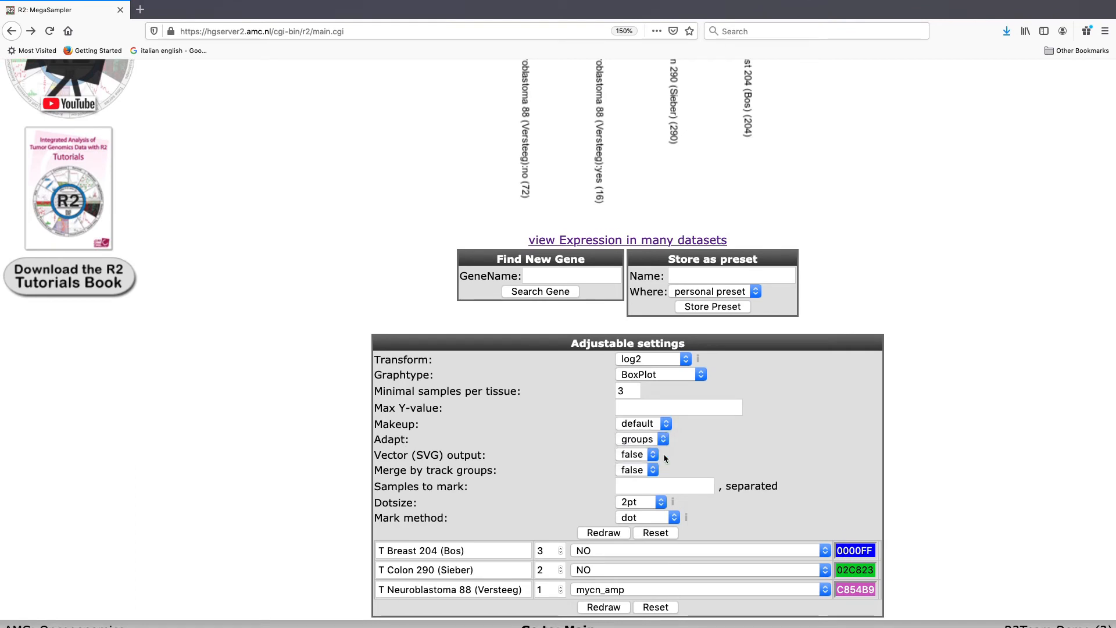
# Step: Subdivide the neuroblastoma dataset by the inss track and redraw the plot
pyautogui.click(825, 591)
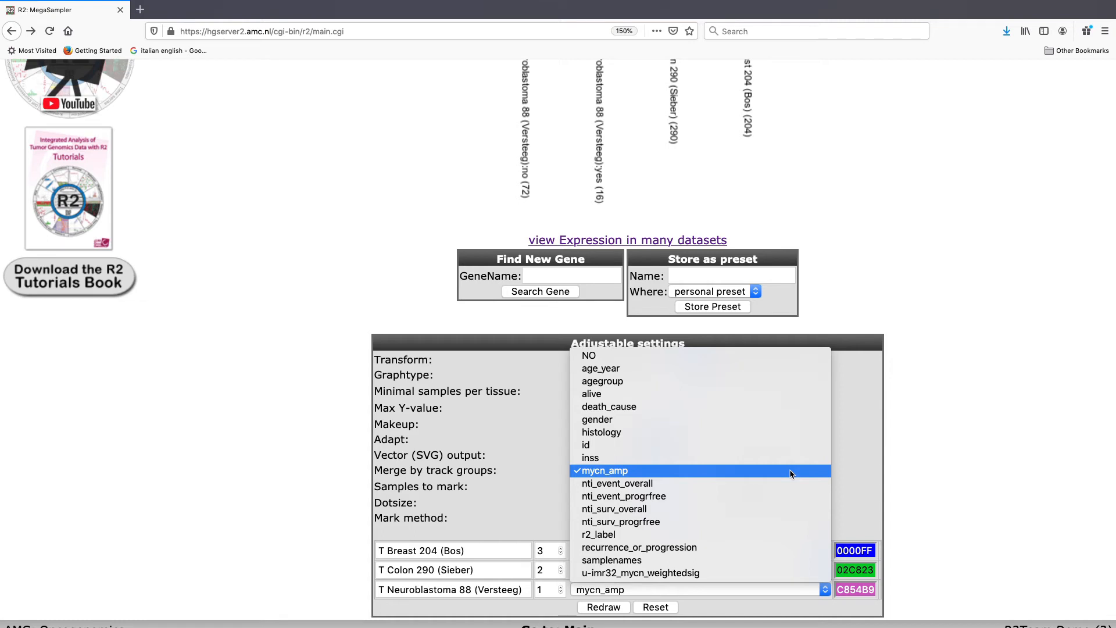
pyautogui.click(757, 459)
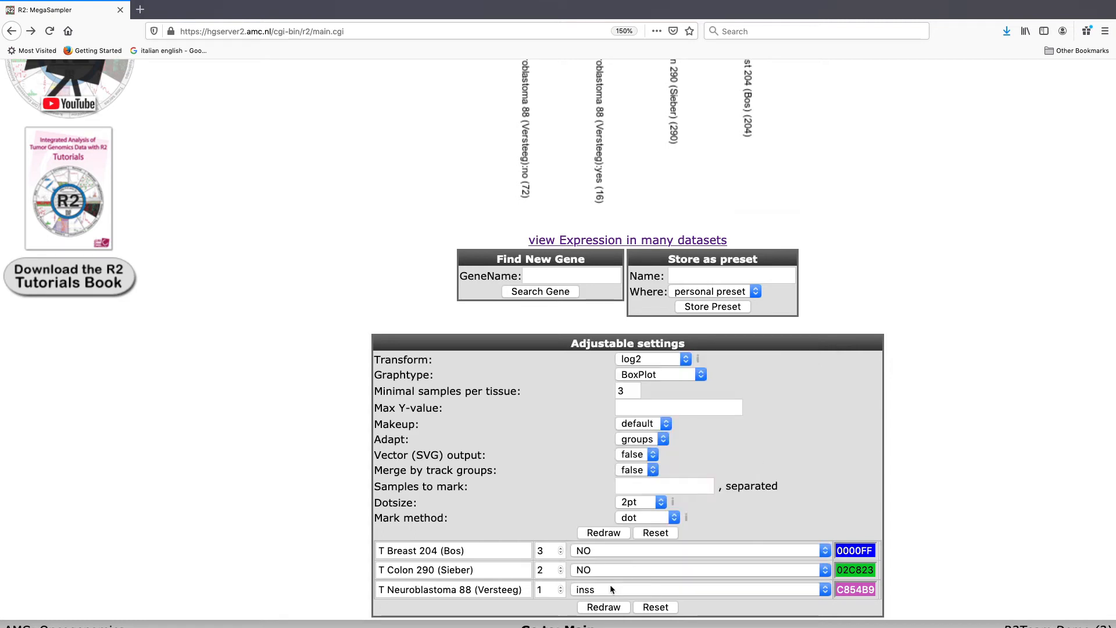
pyautogui.click(603, 608)
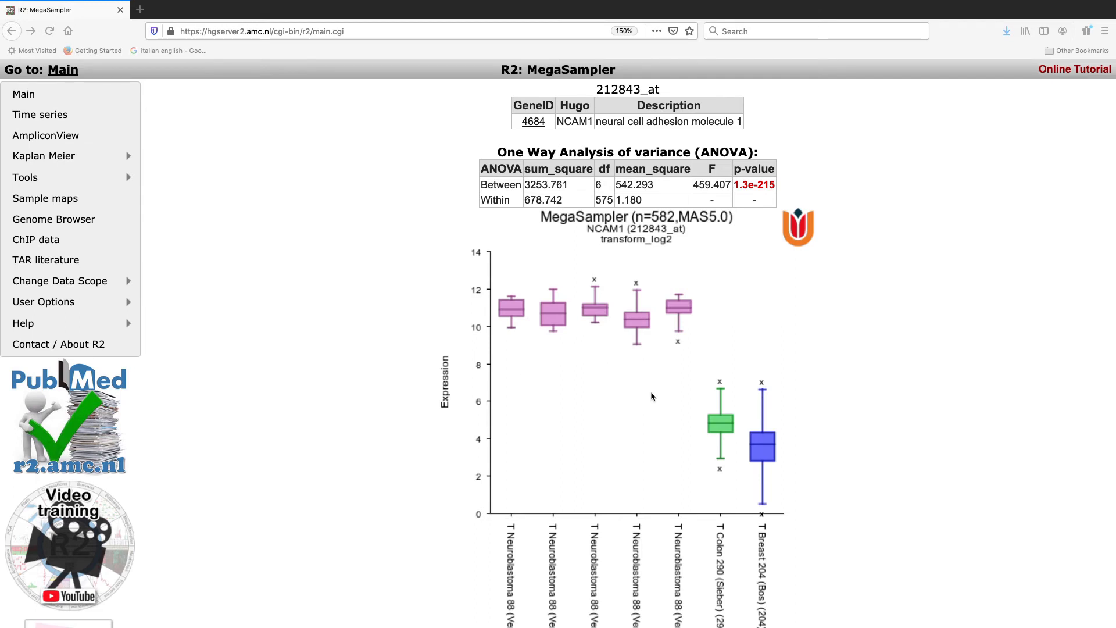
# Step: Change the colour of the neuroblastoma st4 group to red C81906
pyautogui.scroll(-2, 650, 392)
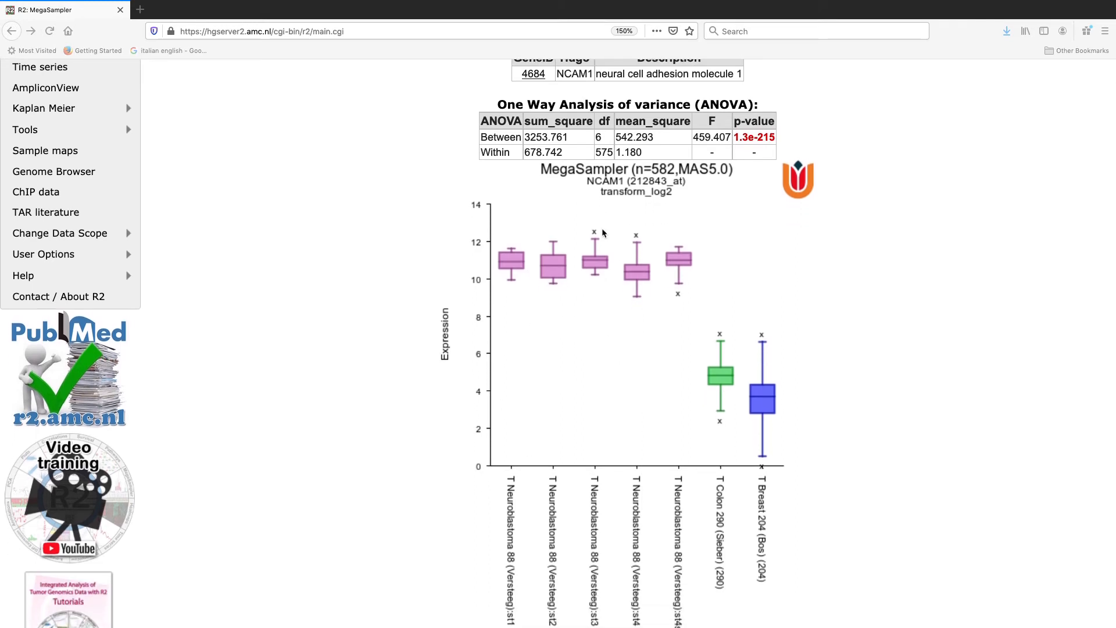
pyautogui.scroll(-2, 531, 520)
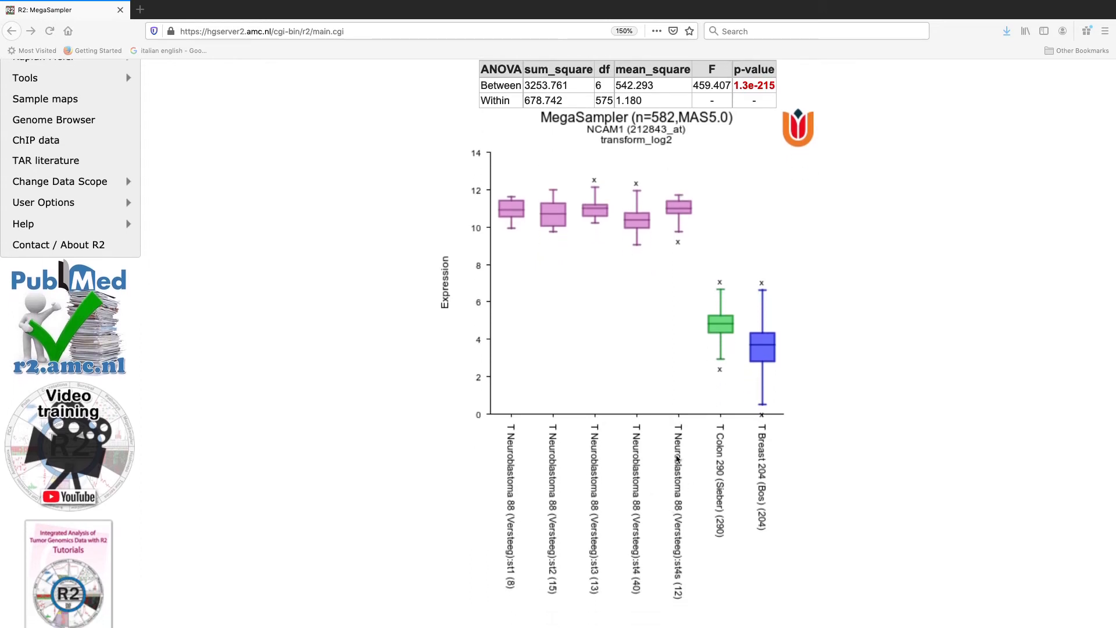
pyautogui.scroll(-1, 678, 459)
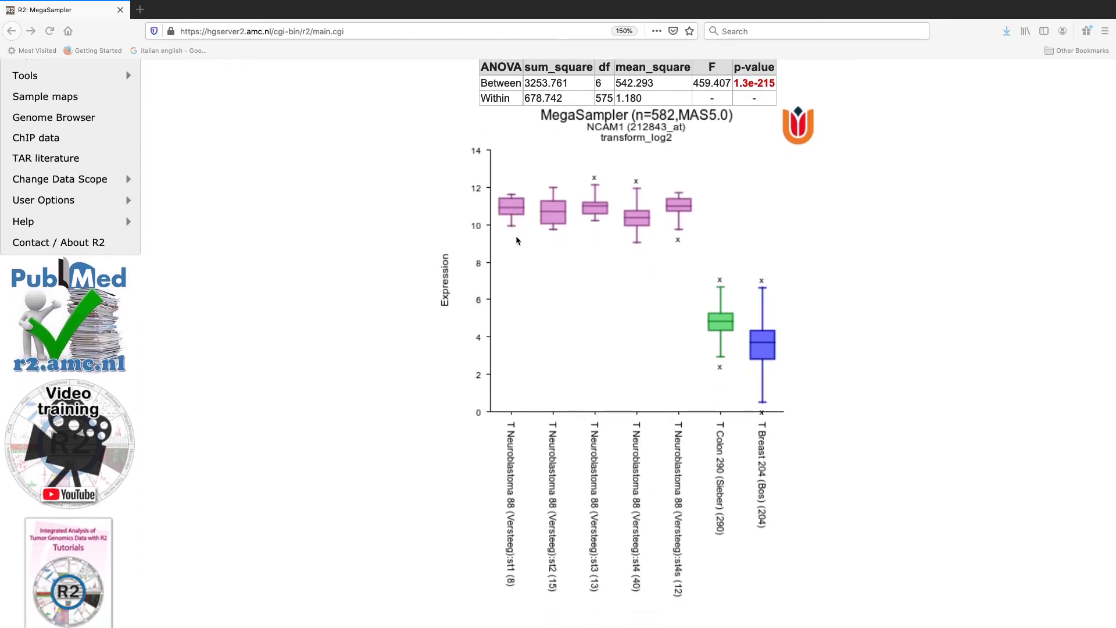
pyautogui.scroll(-5, 773, 321)
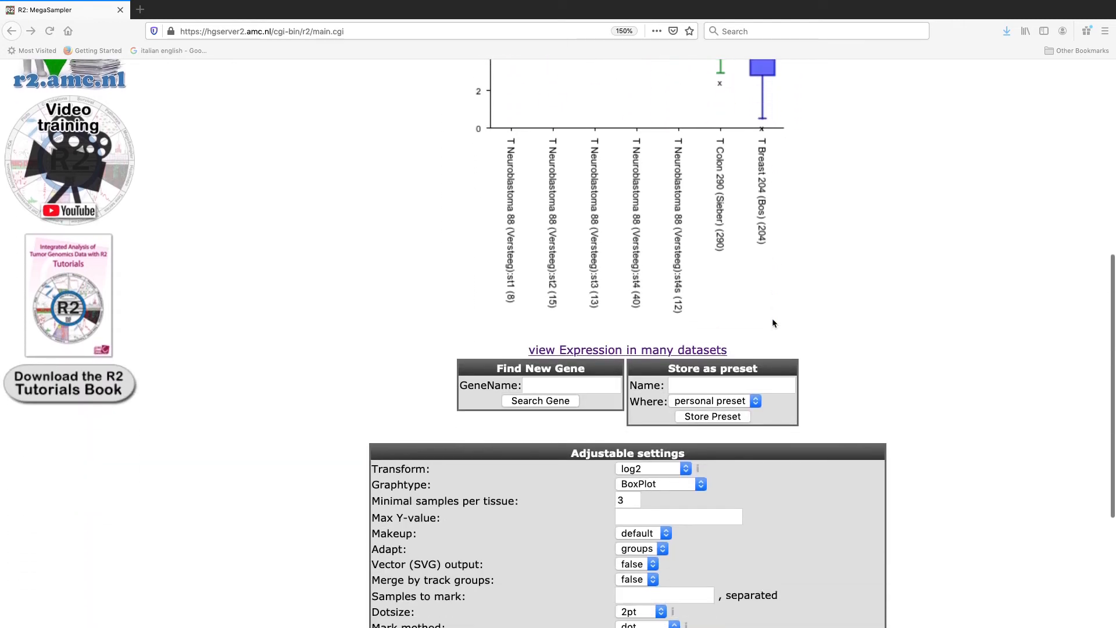
pyautogui.scroll(-4, 773, 323)
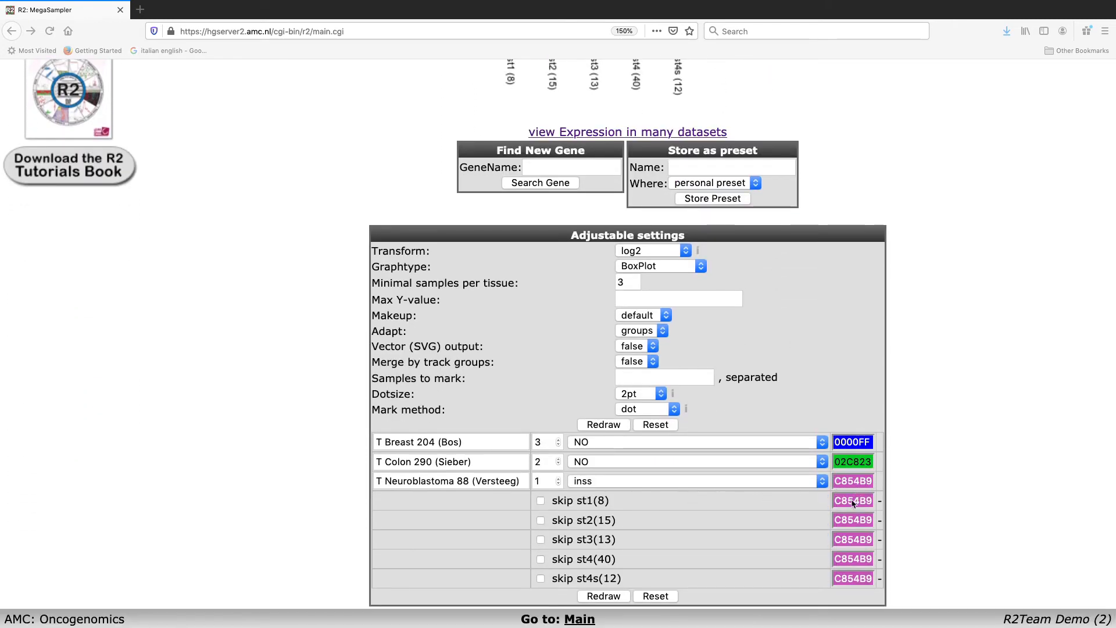
pyautogui.click(854, 560)
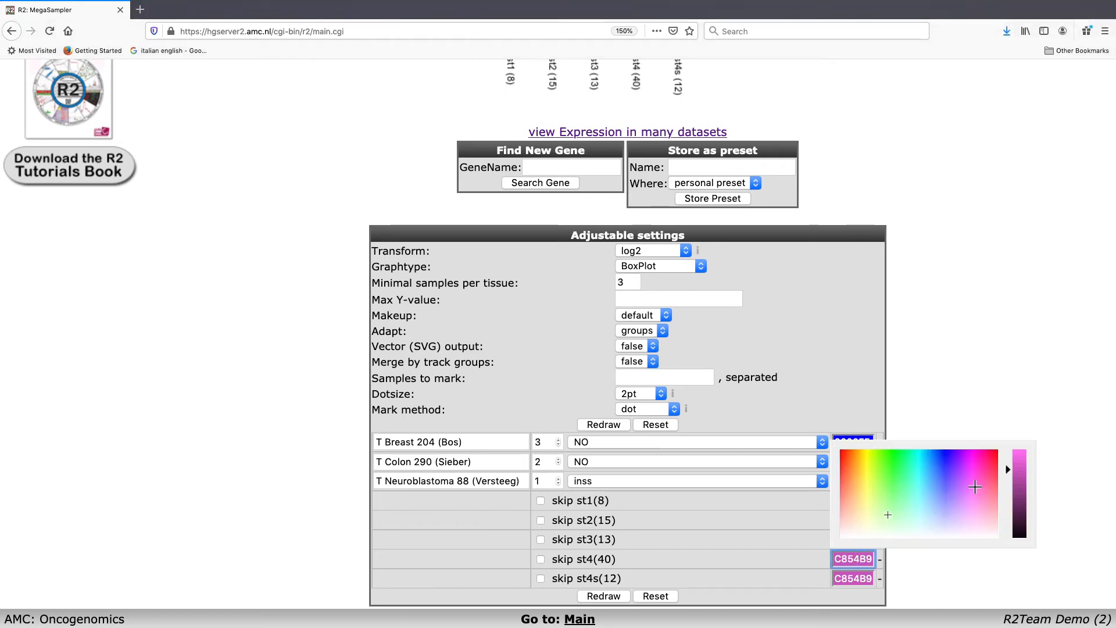
pyautogui.click(844, 453)
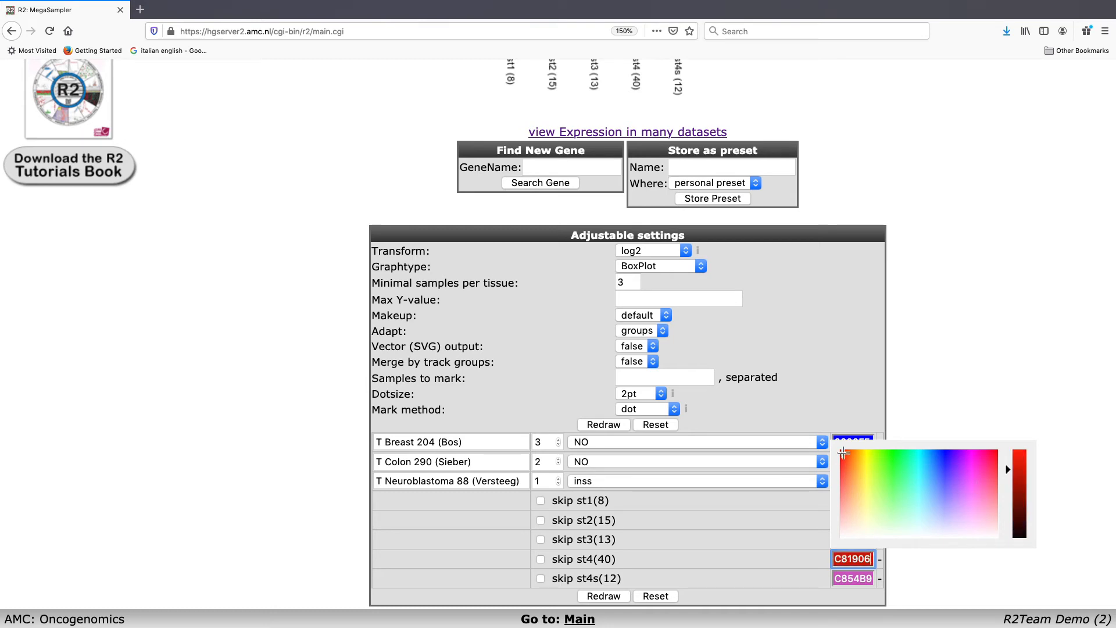
pyautogui.click(916, 402)
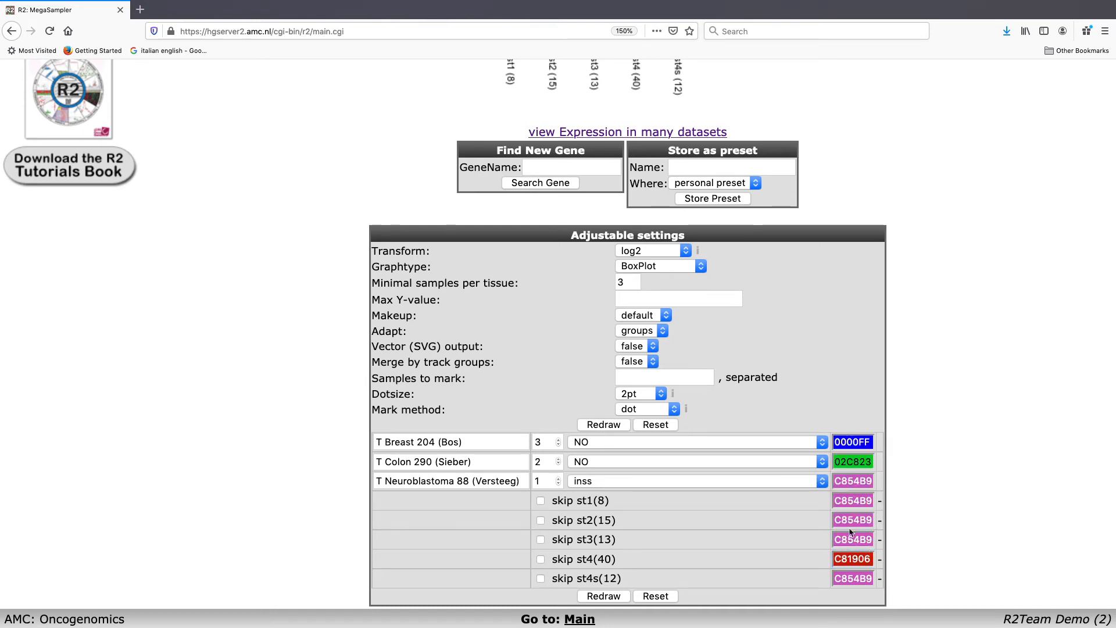
# Step: Colour the neuroblastoma group st1 green 55C832, st2 yellow C8C868 and st3 yellow C8C85A
pyautogui.click(863, 506)
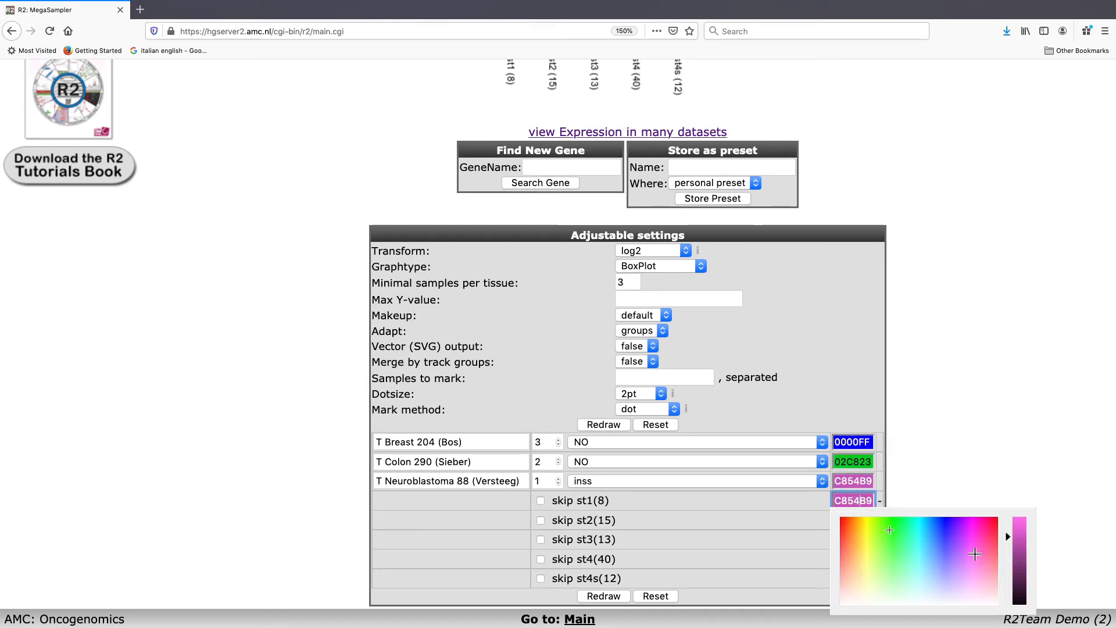
pyautogui.click(809, 546)
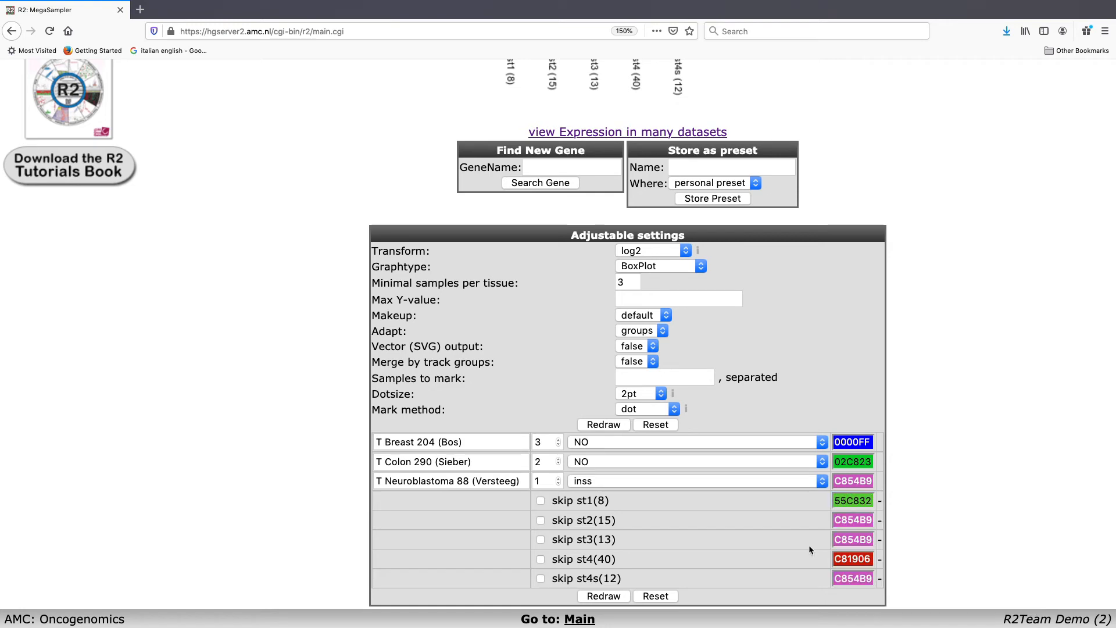
pyautogui.click(840, 517)
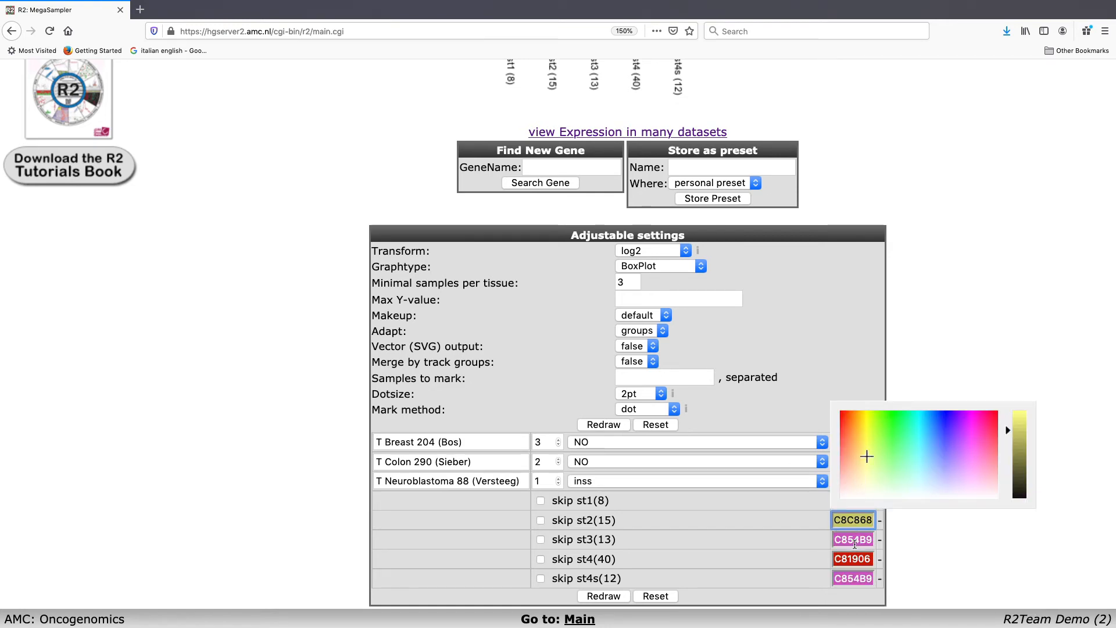
pyautogui.click(853, 539)
pyautogui.click(867, 470)
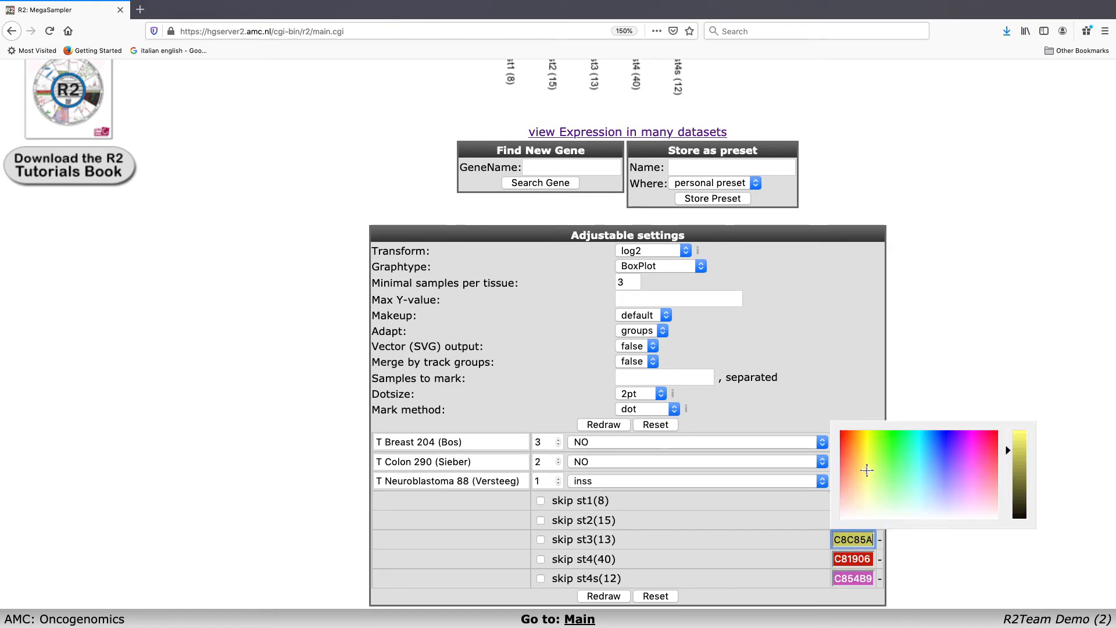
pyautogui.click(948, 374)
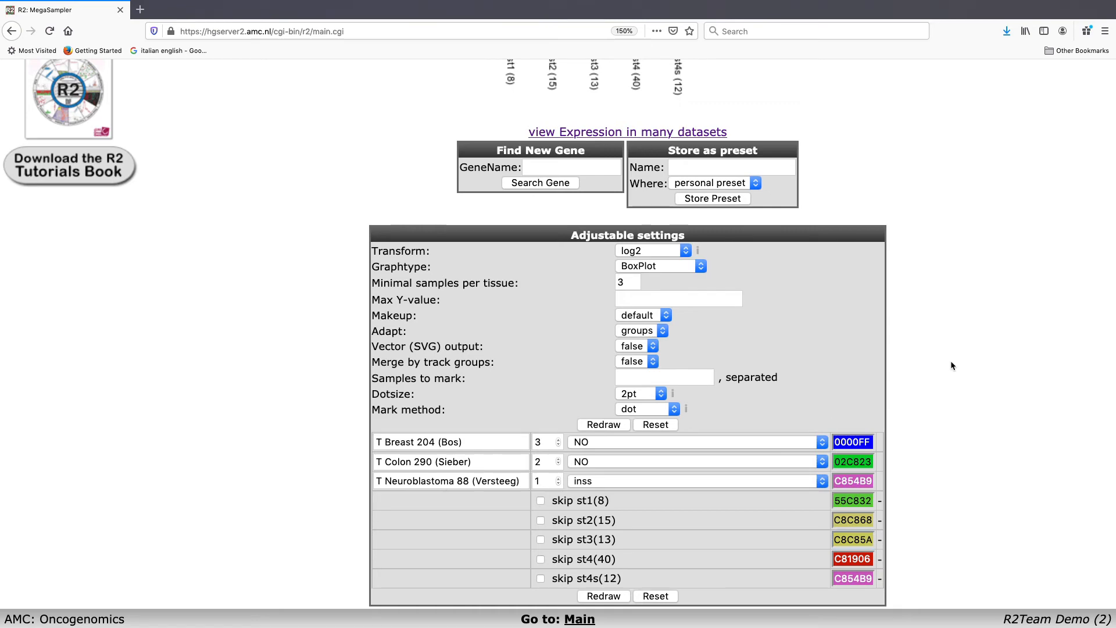
# Step: Redraw the NCAM1 plot with the new group colours and examine the neuroblastoma stage groups
pyautogui.click(604, 596)
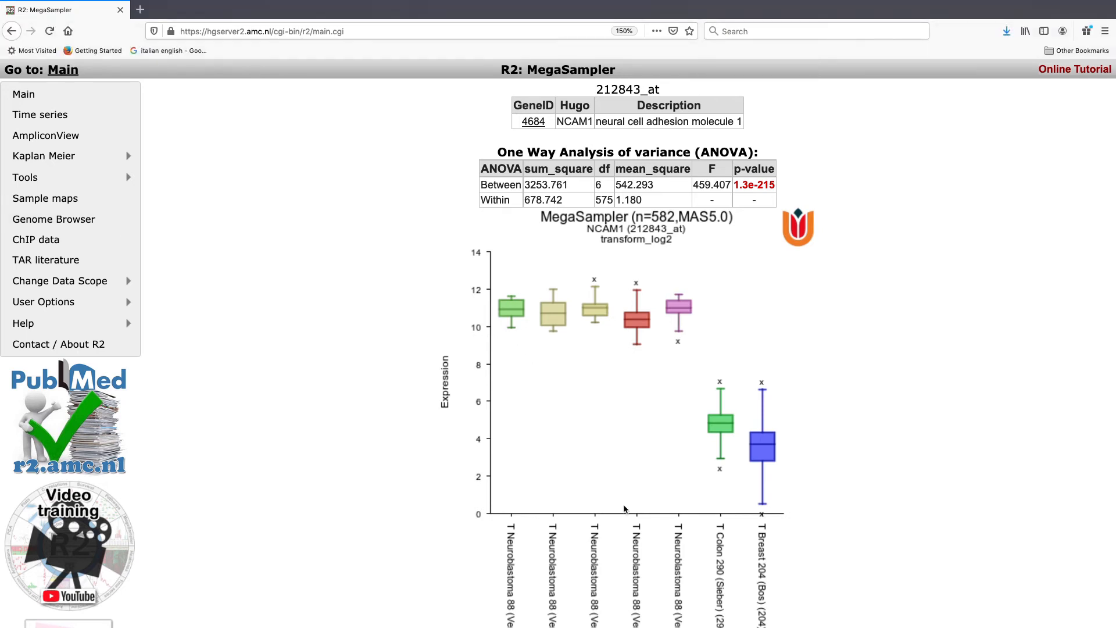
pyautogui.scroll(-4, 623, 504)
pyautogui.scroll(-2, 623, 508)
pyautogui.scroll(3, 624, 508)
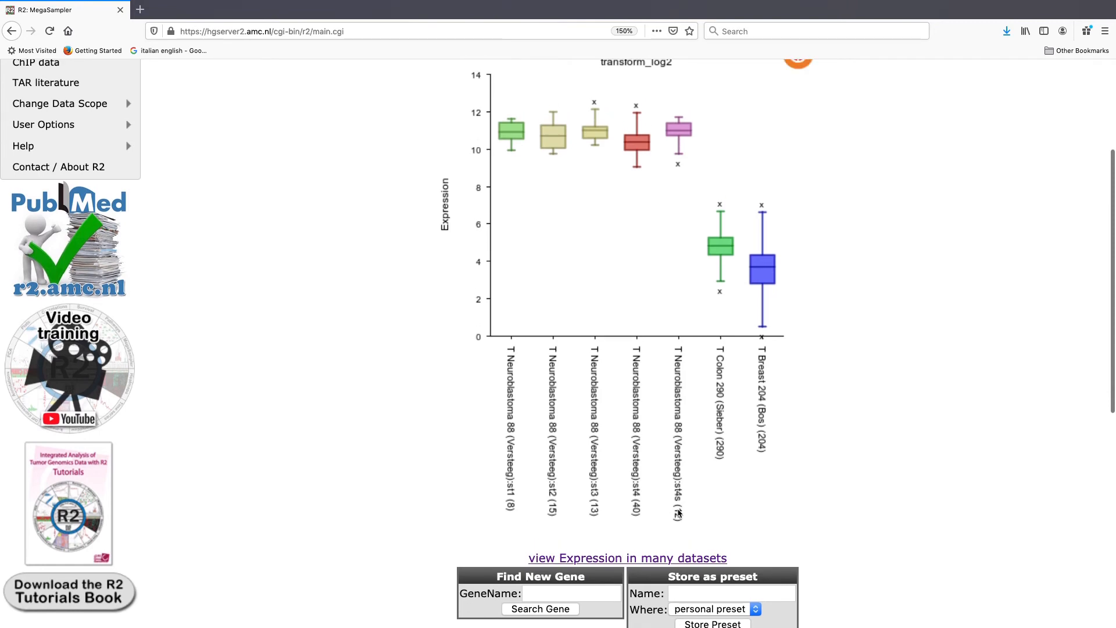
# Step: Skip the neuroblastoma groups st2, st3 and st4s and redraw the NCAM1 plot
pyautogui.scroll(-1, 679, 512)
pyautogui.scroll(-7, 679, 512)
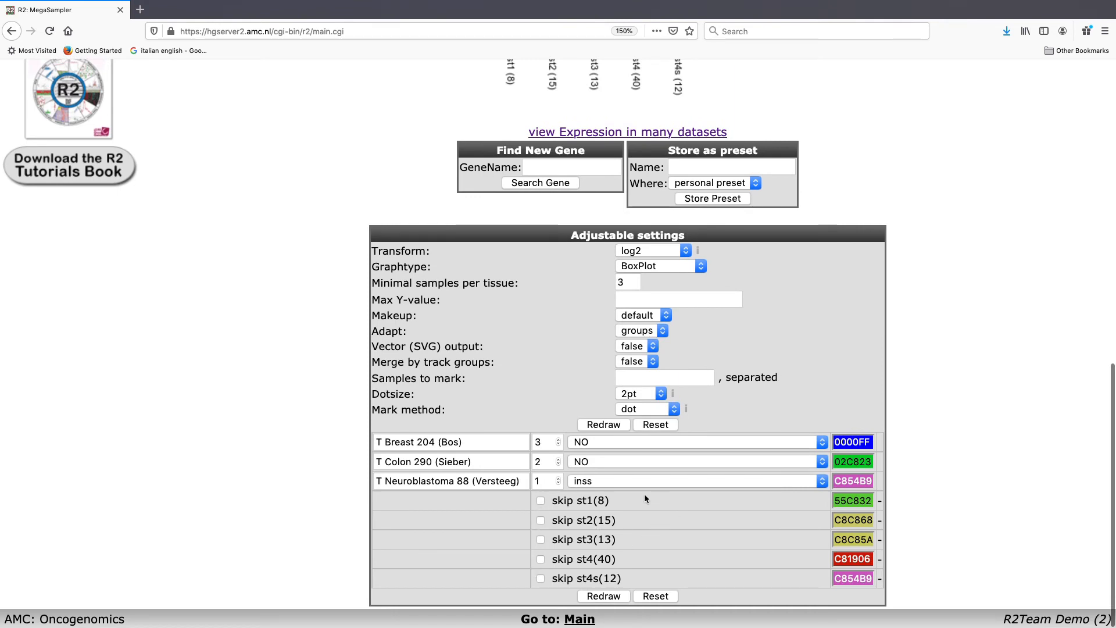
pyautogui.click(541, 521)
pyautogui.click(541, 540)
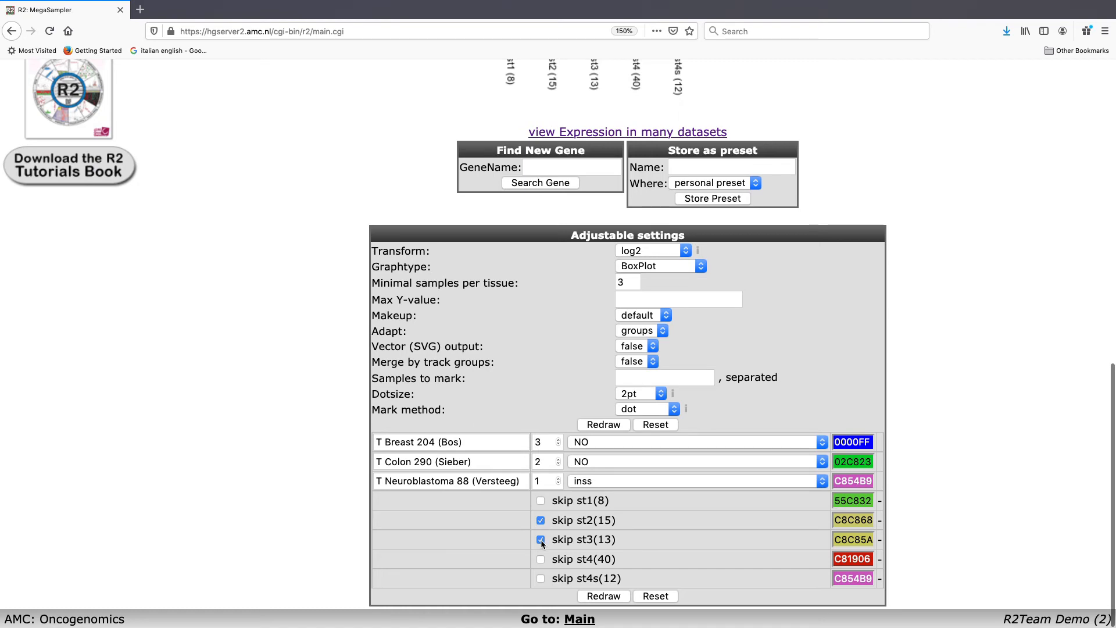
pyautogui.click(540, 578)
pyautogui.click(608, 598)
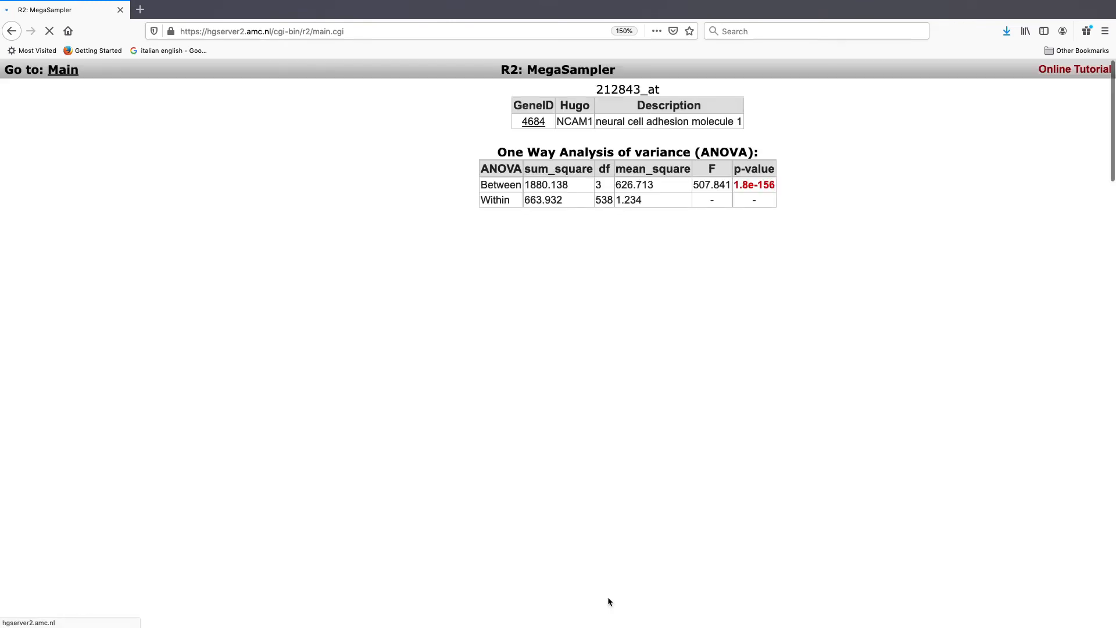
pyautogui.scroll(-5, 859, 430)
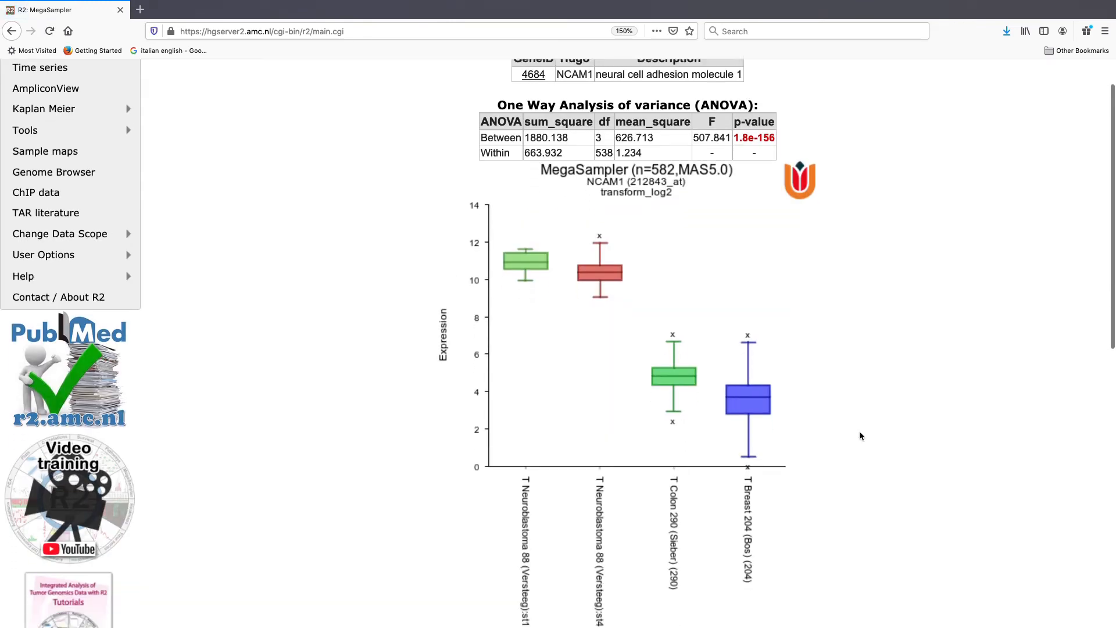
pyautogui.scroll(3, 859, 431)
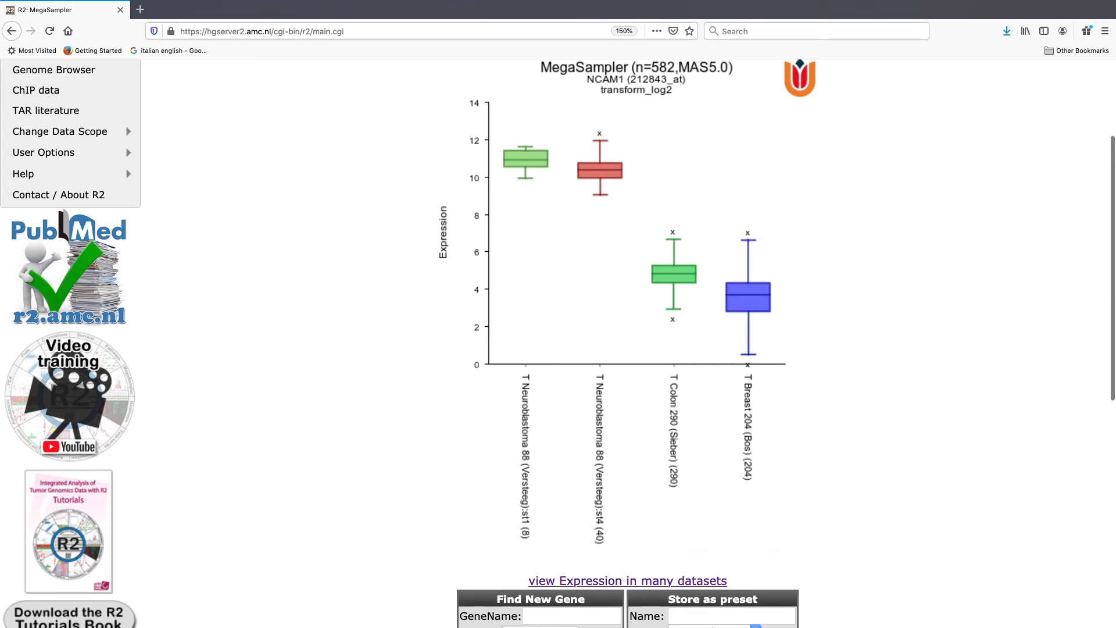
# Step: Shorten the dataset labels T Breast 204 (Bos) to Breast and T Colon 290 (Sieber) to Colon
pyautogui.scroll(-3, 640, 476)
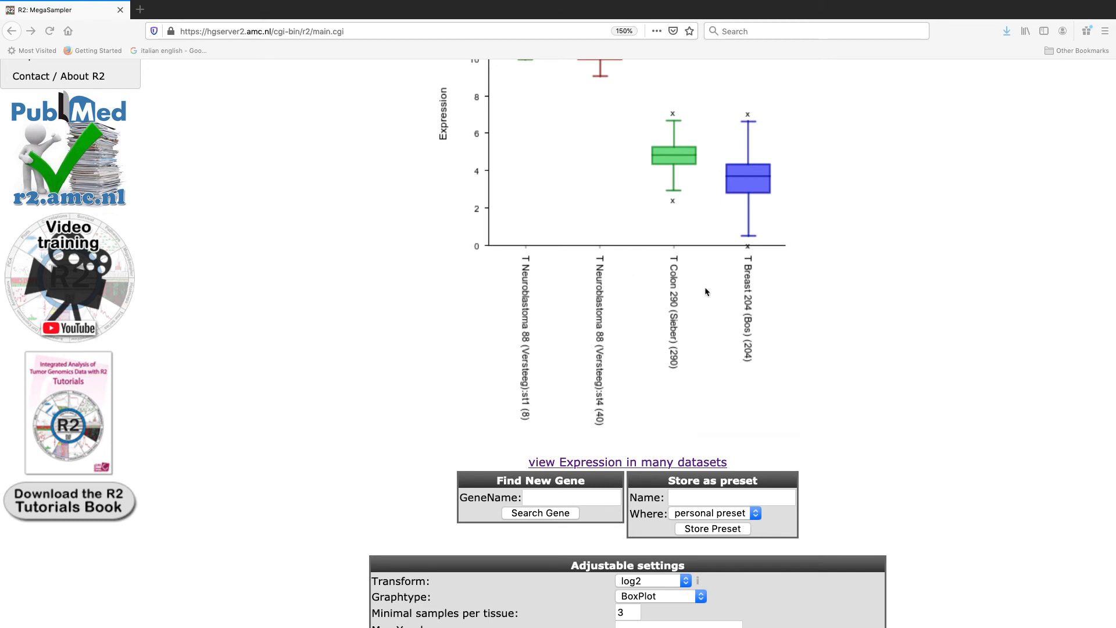
pyautogui.scroll(-10, 682, 285)
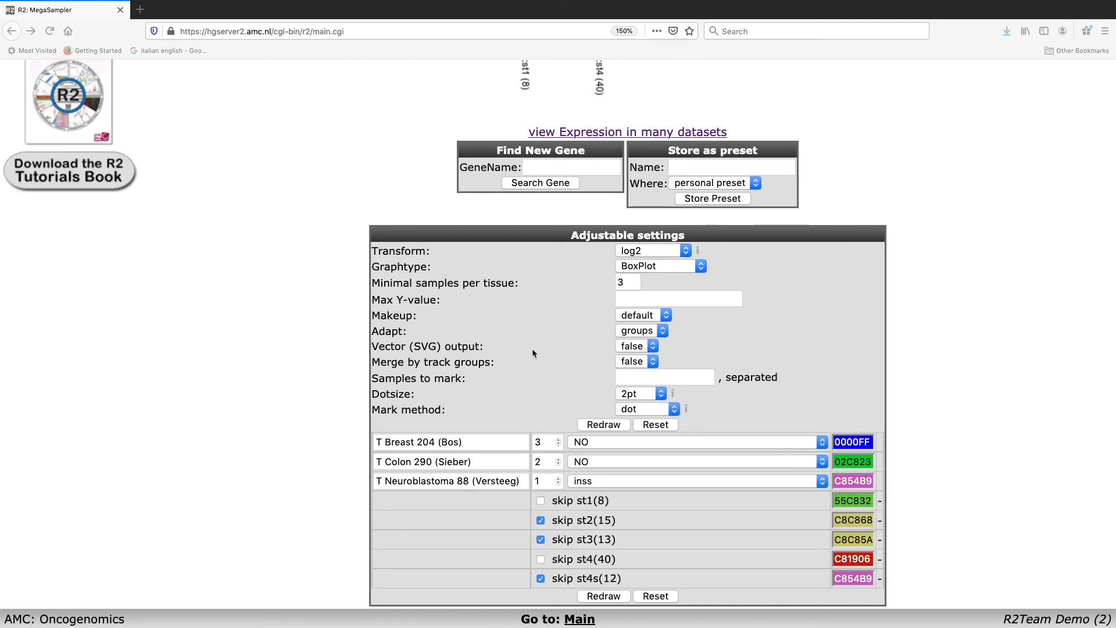
pyautogui.tripleClick(394, 438)
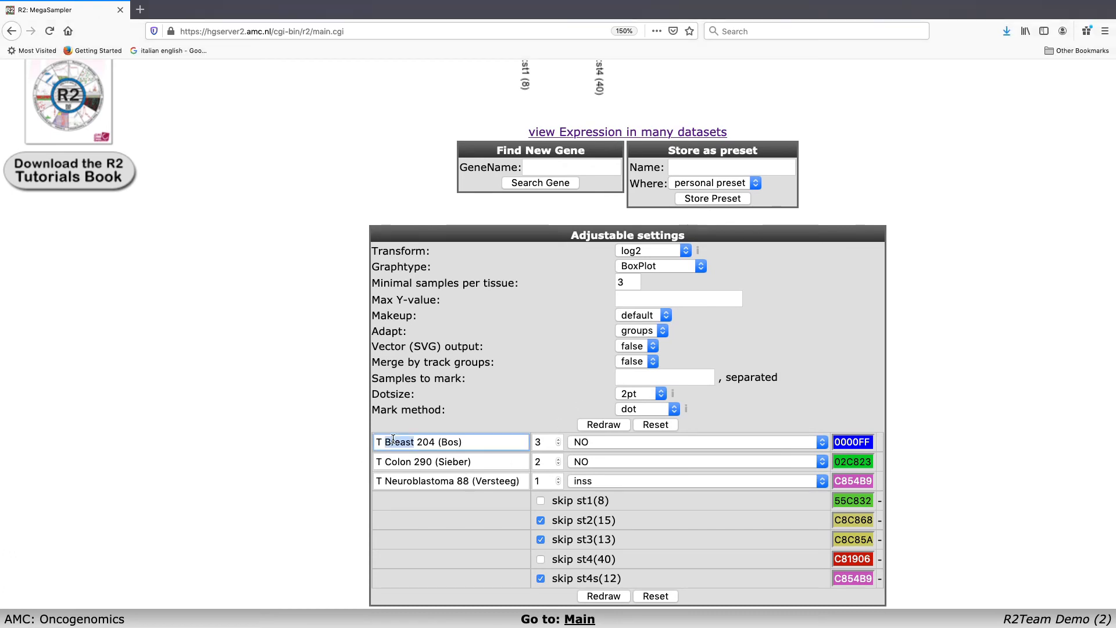
pyautogui.write('Breast')
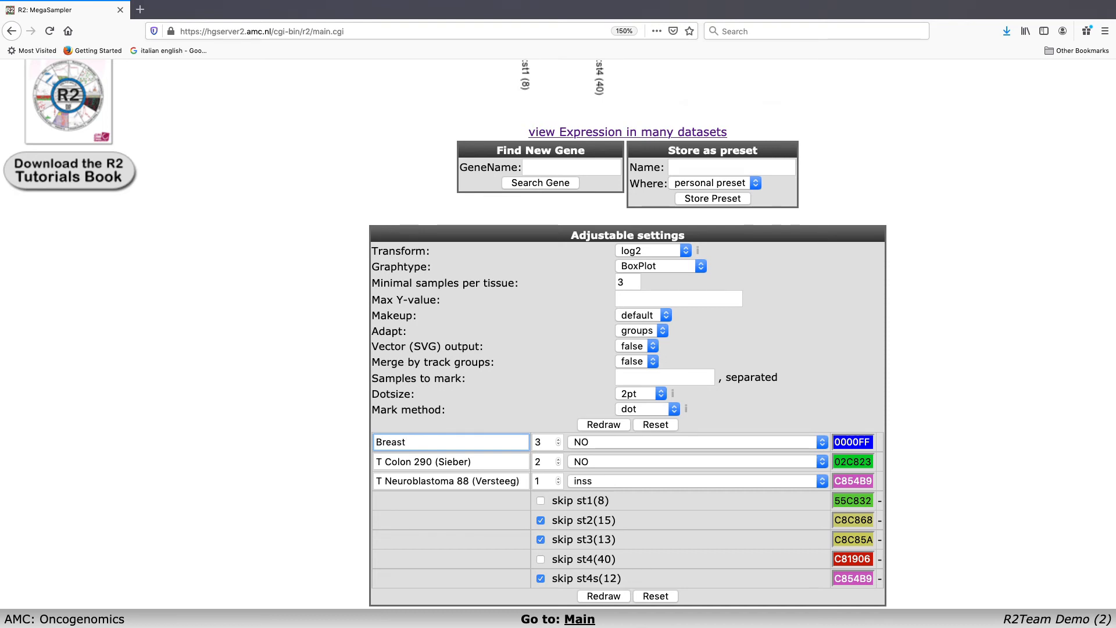
pyautogui.press('Tab')
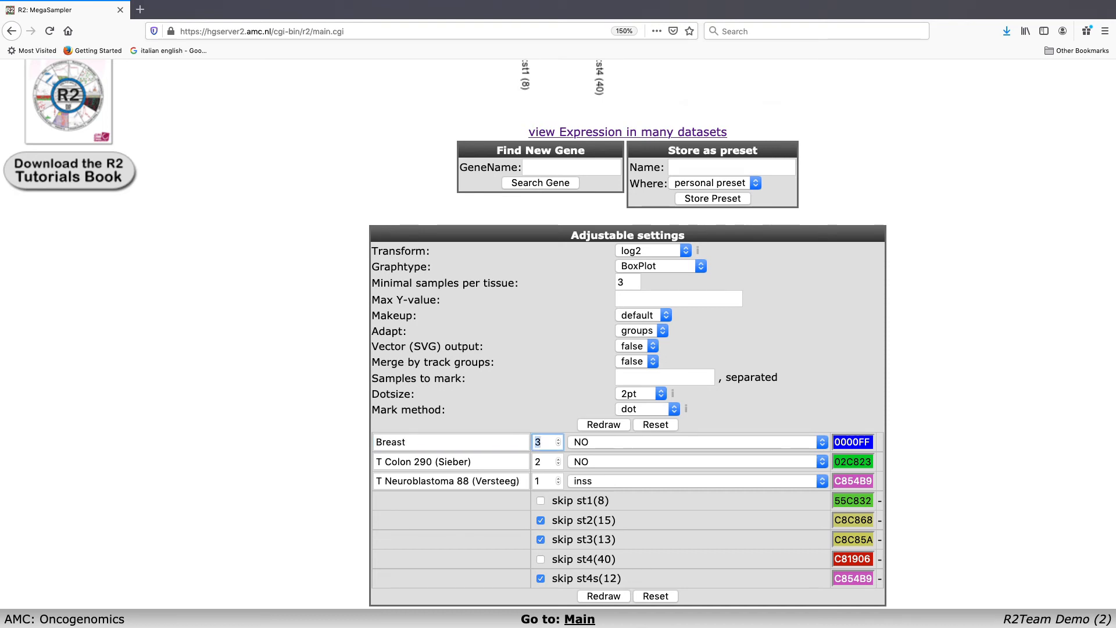
pyautogui.tripleClick(448, 460)
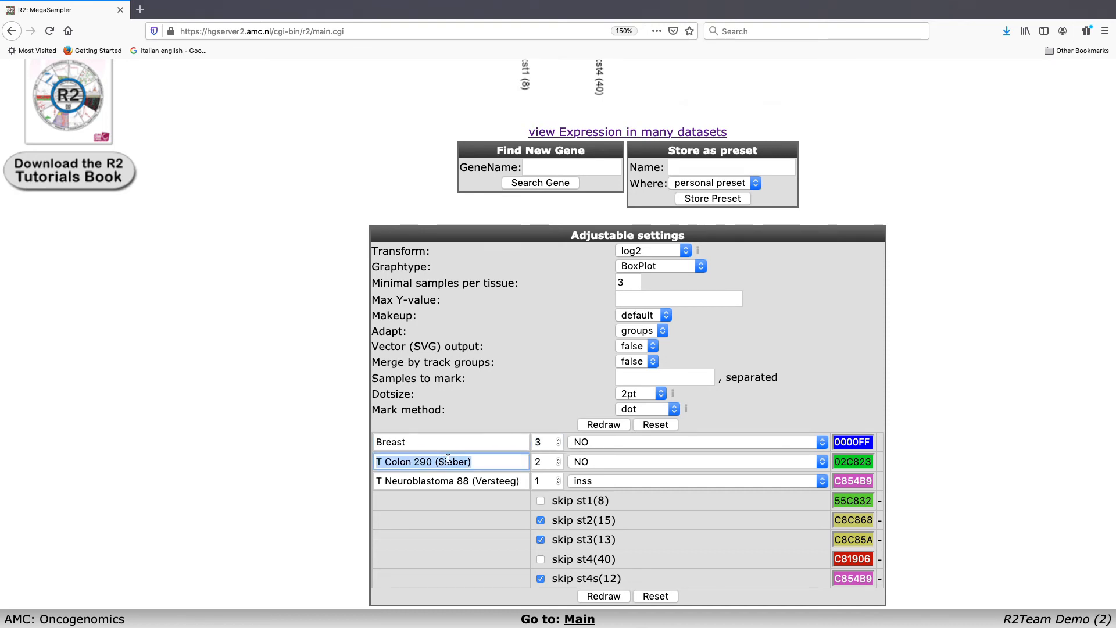
pyautogui.write('Colon')
pyautogui.press('Tab')
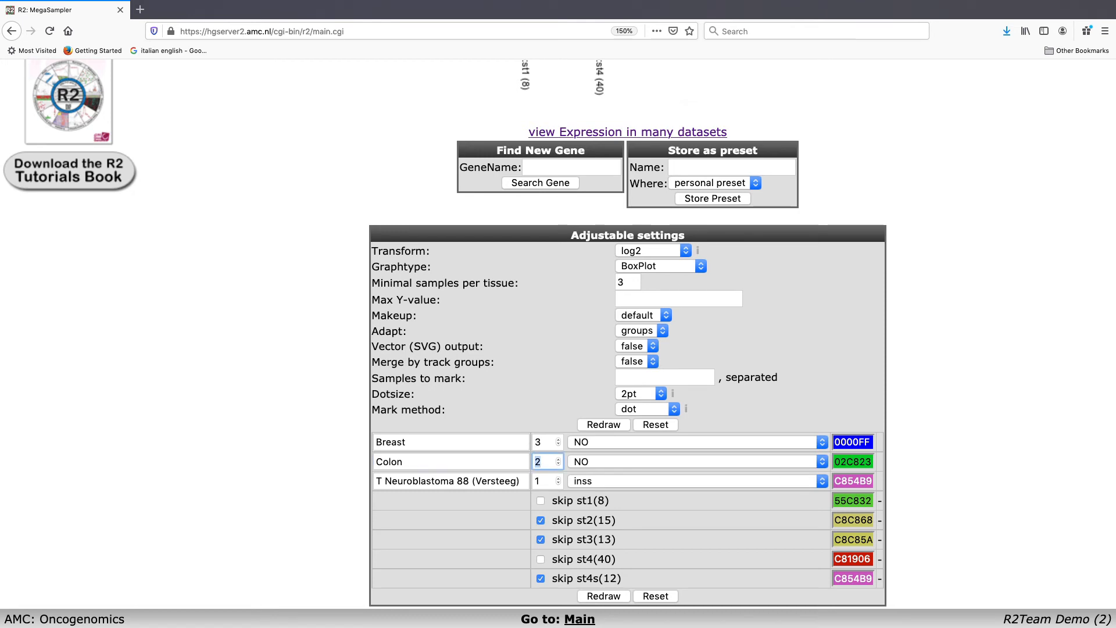
# Step: Rename the neuroblastoma dataset label to Neuroblastoma and redraw the plot with the shortened labels
pyautogui.tripleClick(431, 478)
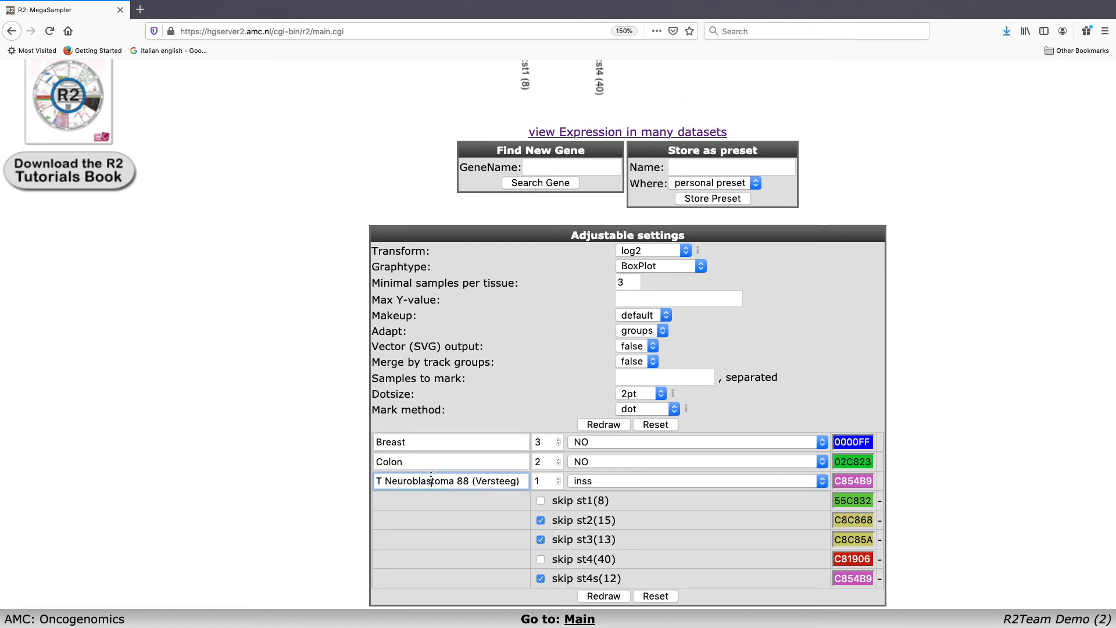
pyautogui.write('Neur')
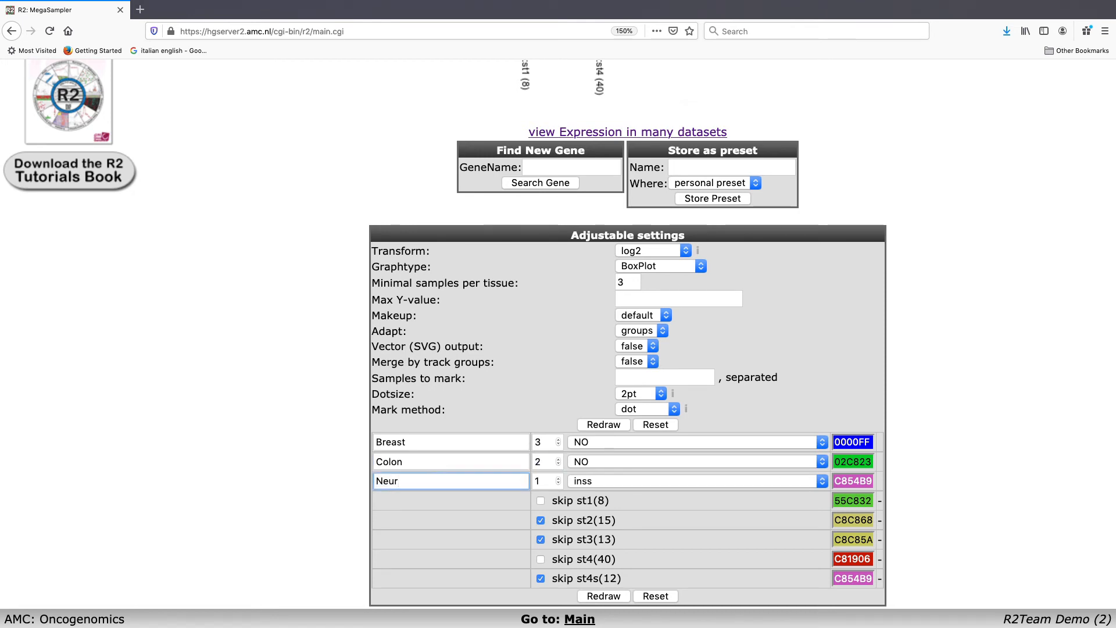
pyautogui.write('oblastoma')
pyautogui.click(588, 601)
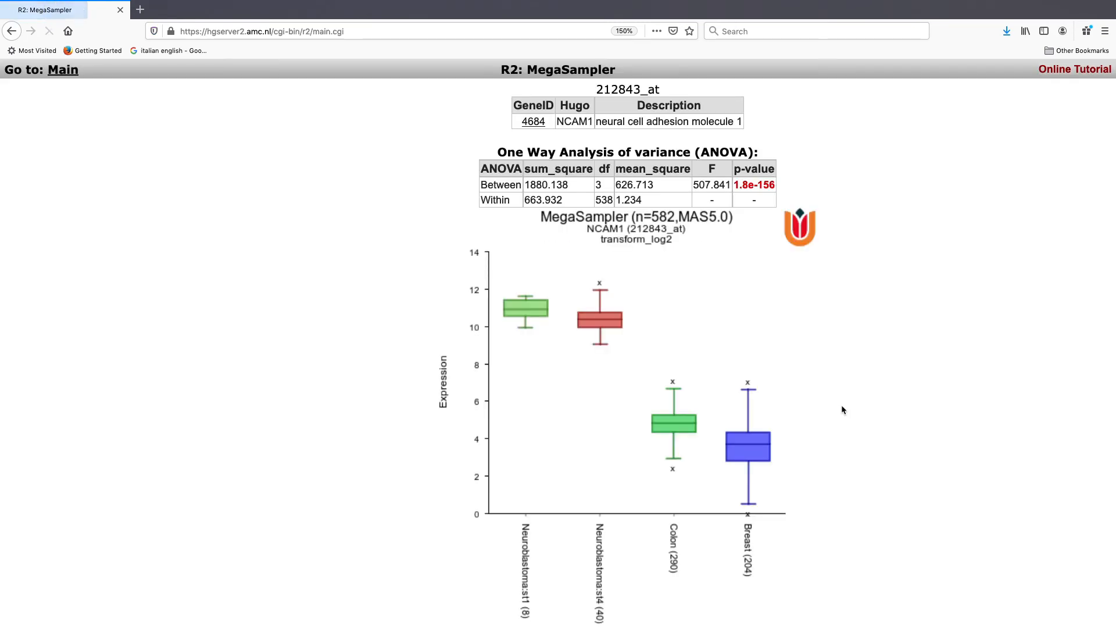
pyautogui.scroll(-5, 842, 405)
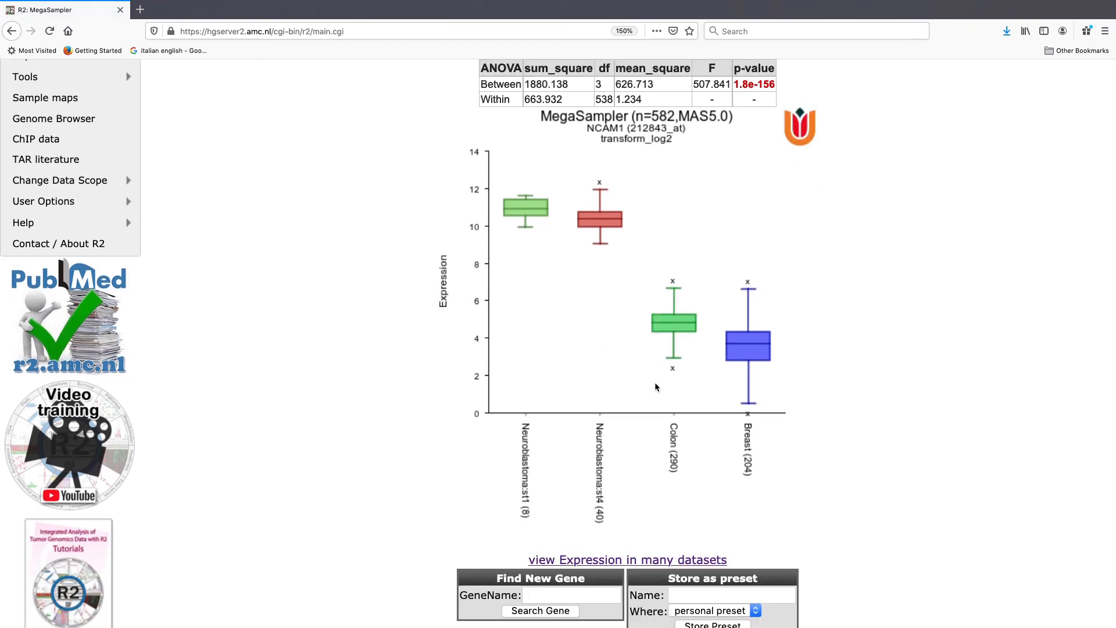
# Step: Store the current plot as a personal preset named "example plot NCAM1"
pyautogui.scroll(-1, 603, 361)
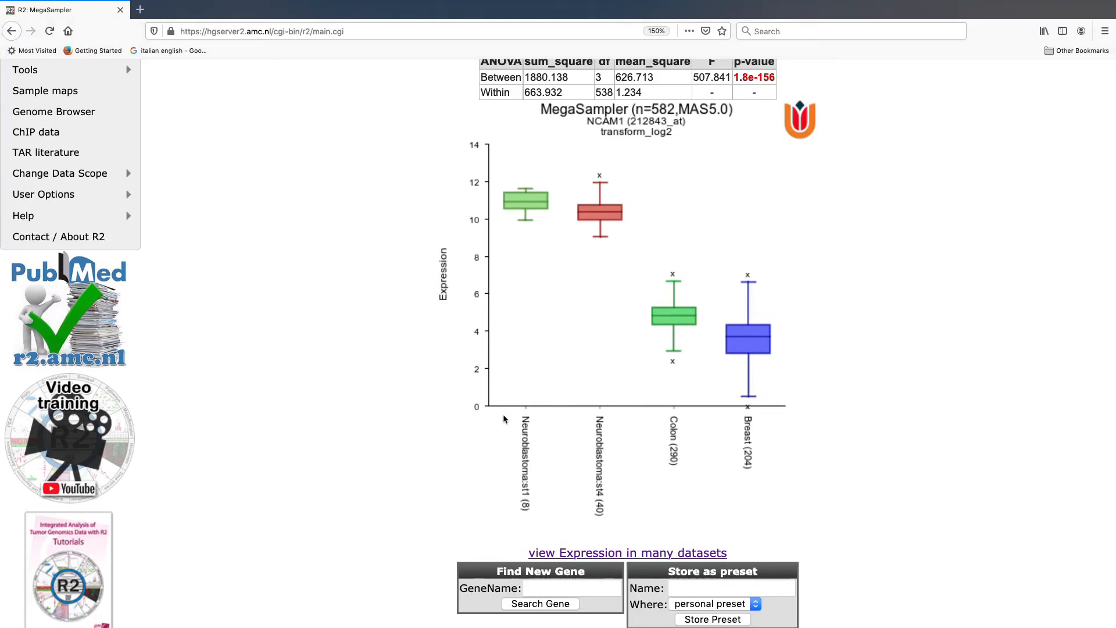
pyautogui.scroll(-10, 504, 414)
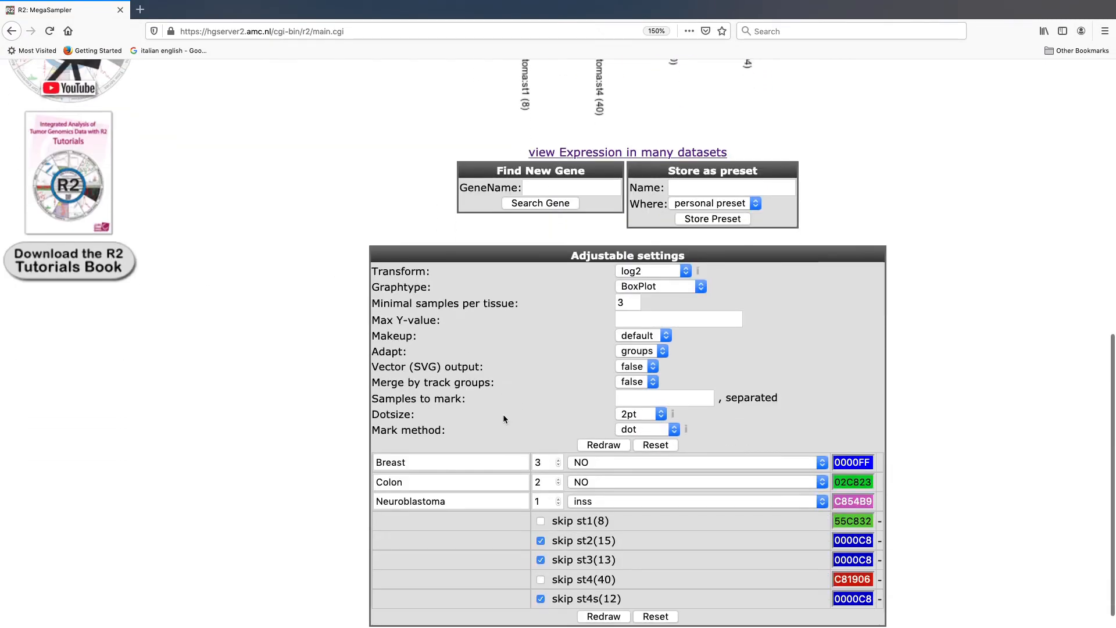
pyautogui.scroll(10, 503, 414)
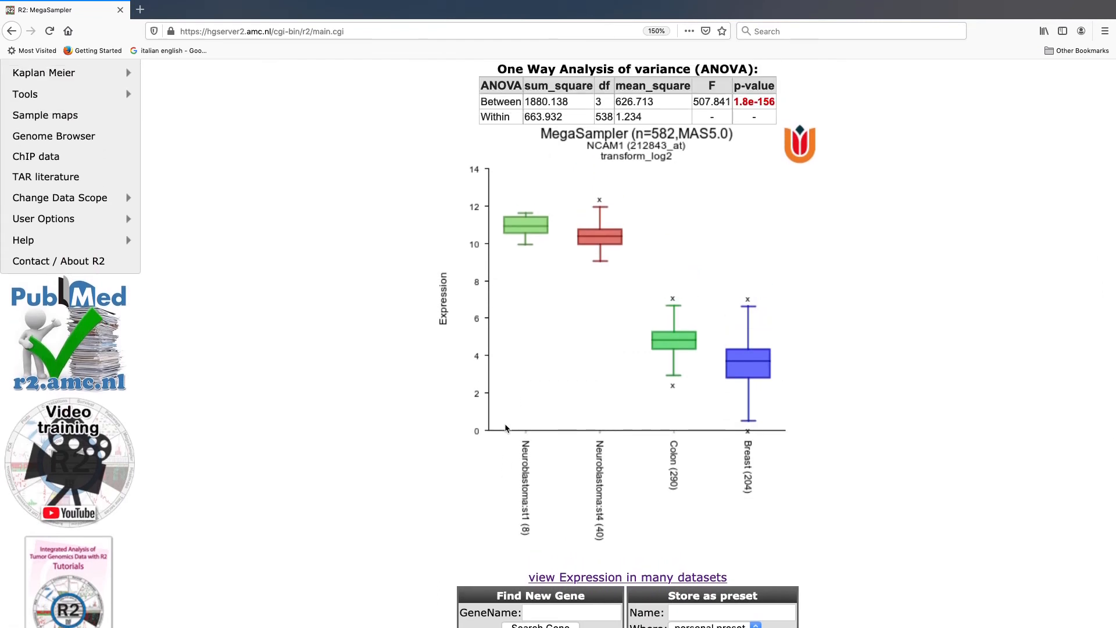
pyautogui.scroll(-1, 499, 431)
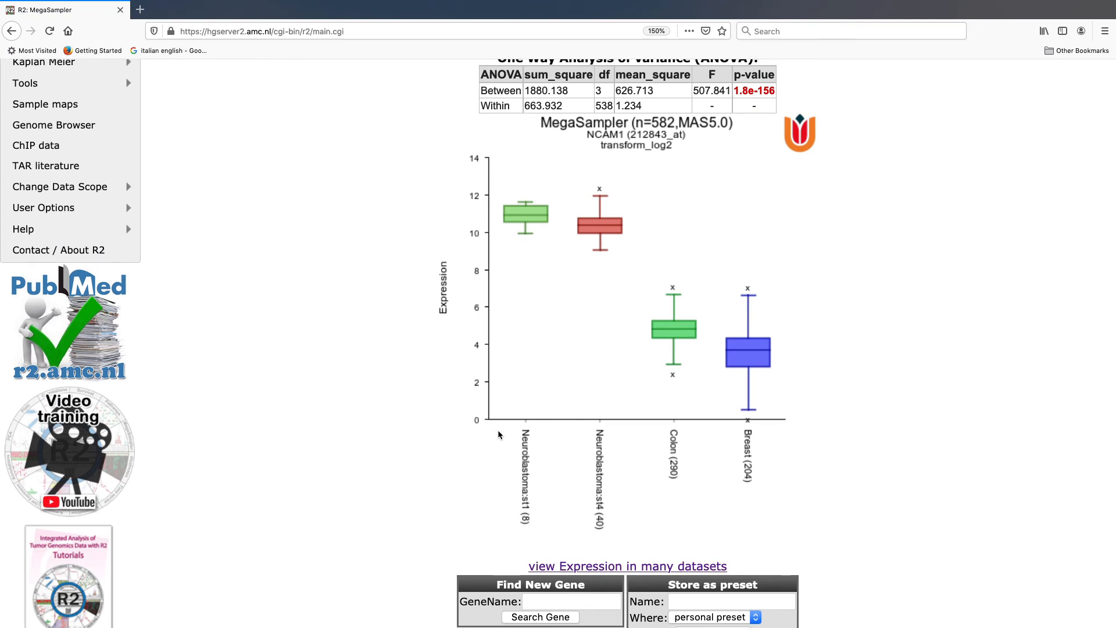
pyautogui.scroll(-3, 498, 430)
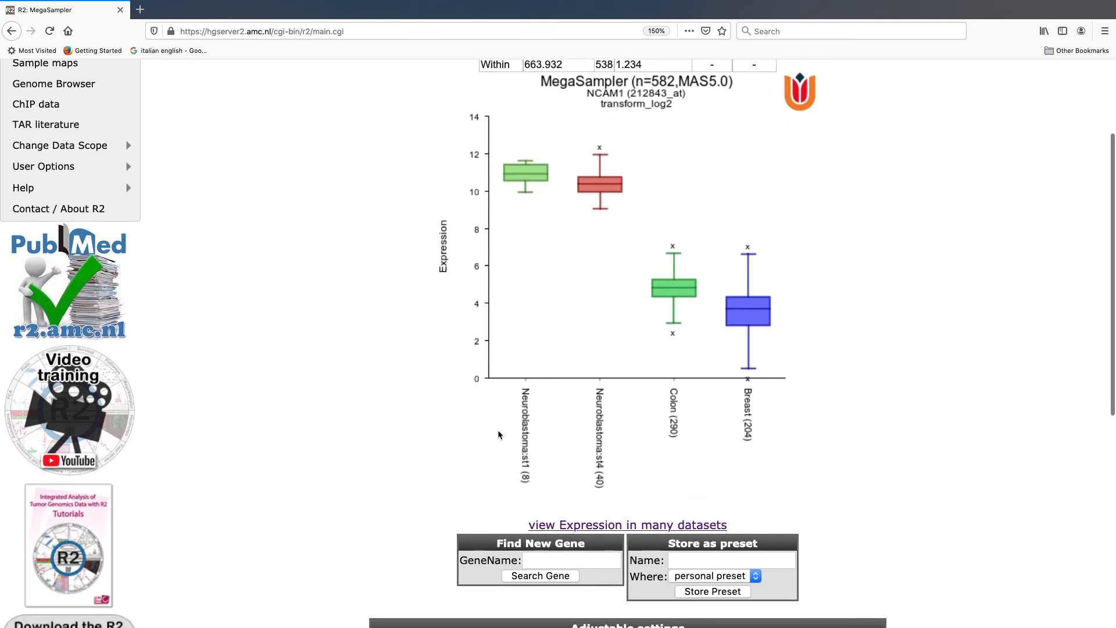
pyautogui.click(678, 558)
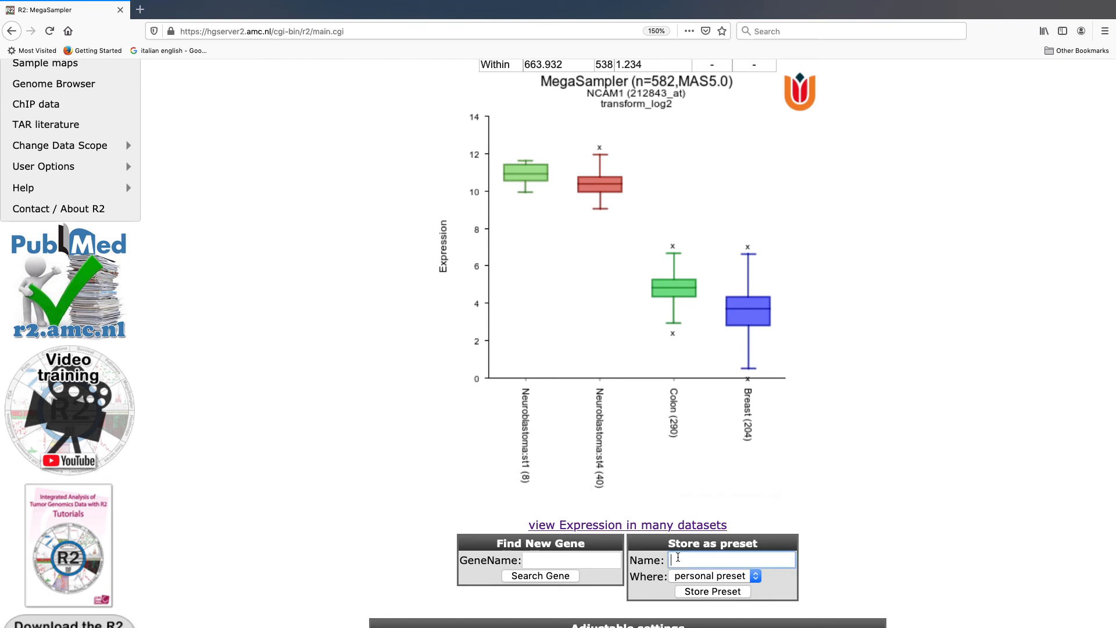
pyautogui.write('exampl')
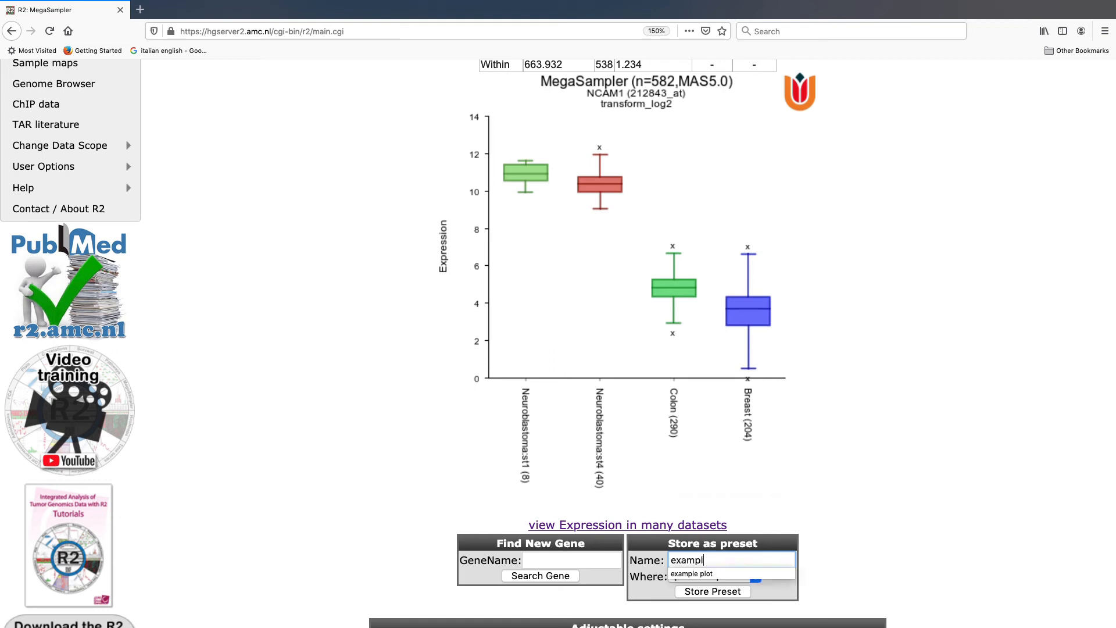
pyautogui.write('e lplot NCAM1')
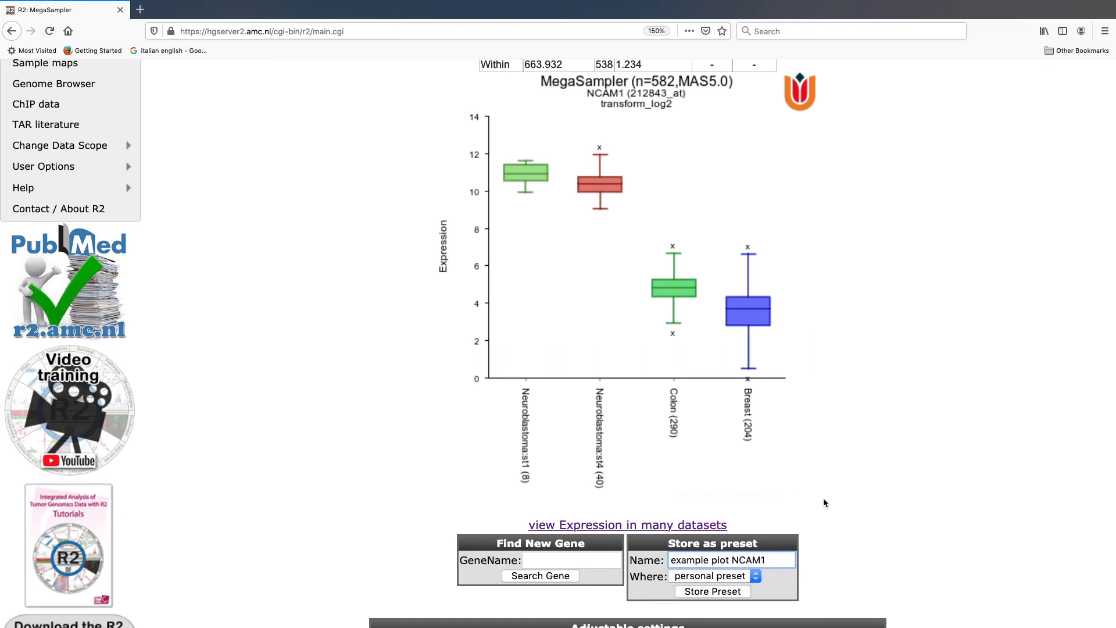
pyautogui.scroll(1, 794, 320)
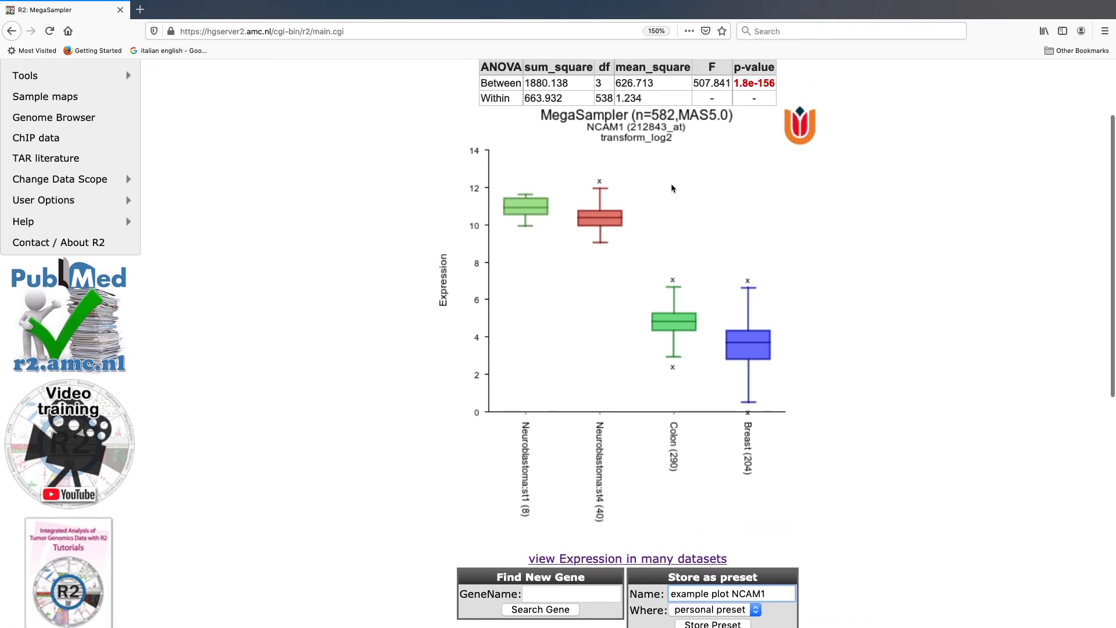
pyautogui.scroll(-3, 721, 357)
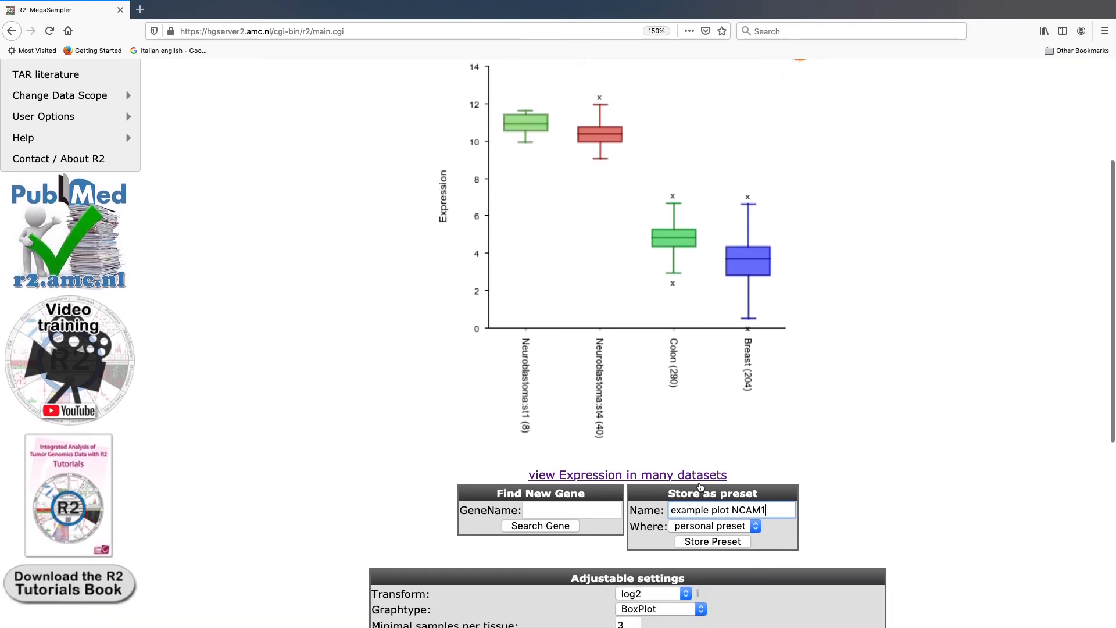
pyautogui.click(704, 542)
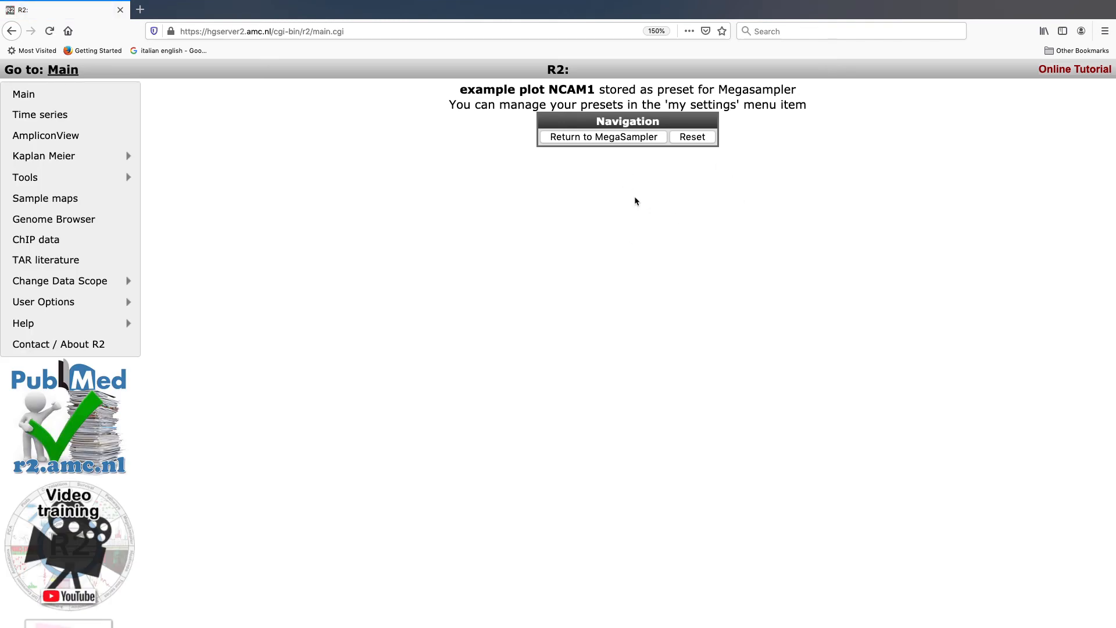
# Step: Return to MegaSampler and load the user-level preset example plot NCAM1 (u133p2) for the u133p2 MAS5.0 data
pyautogui.click(627, 140)
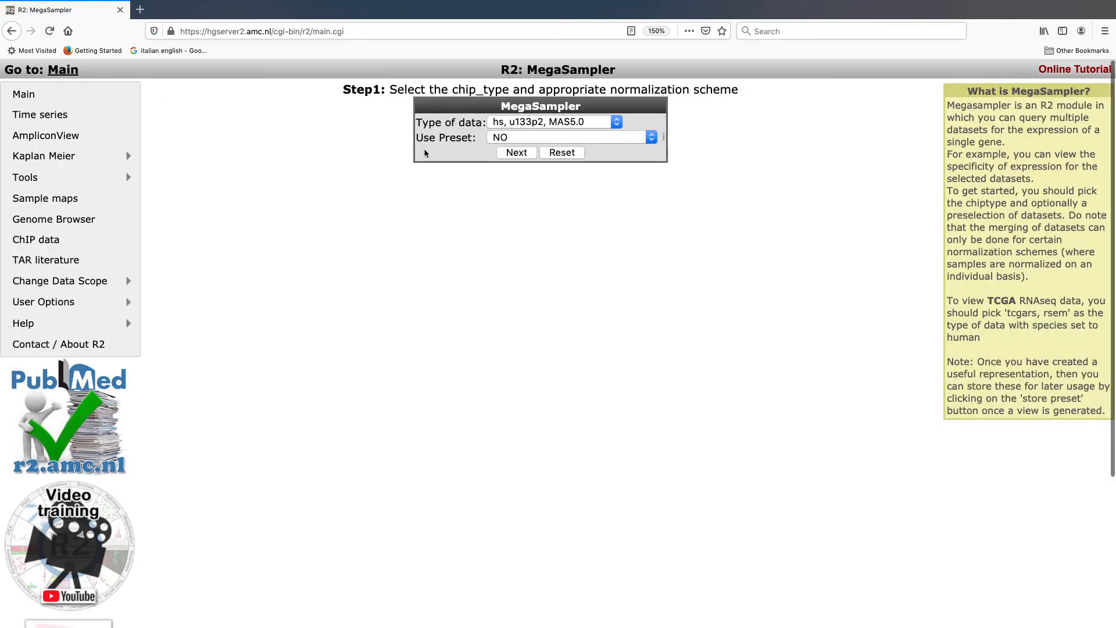
pyautogui.click(508, 139)
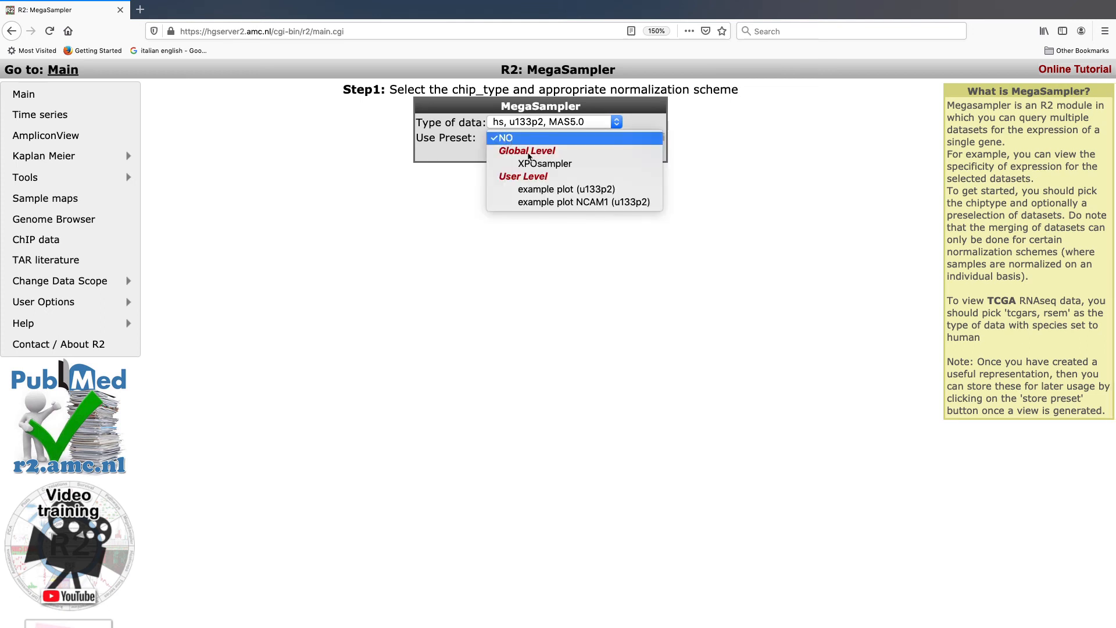
pyautogui.click(537, 202)
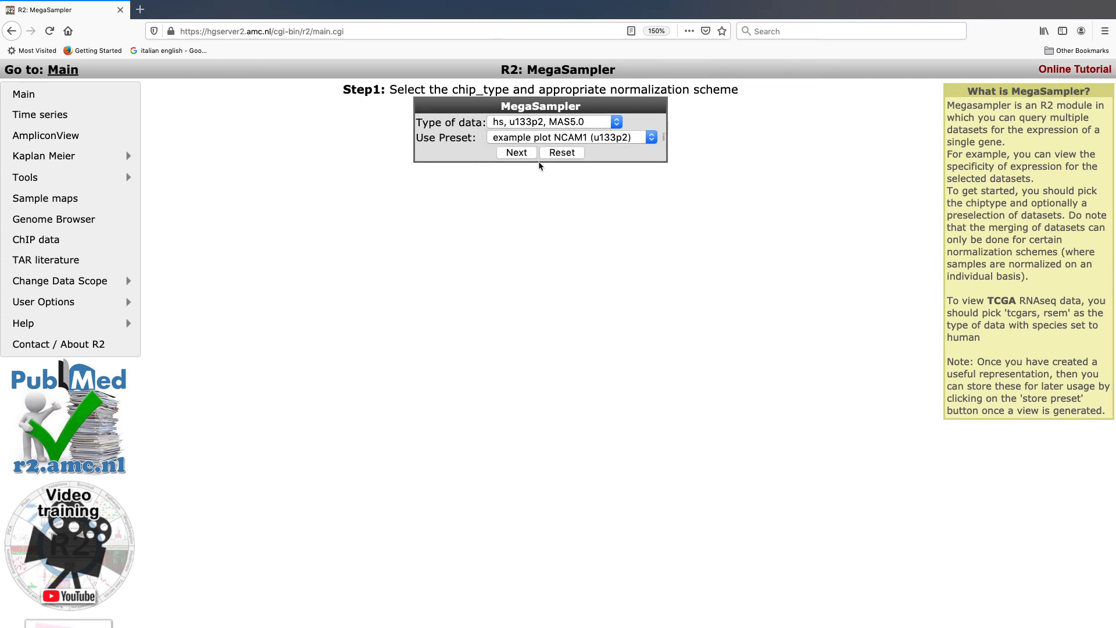
pyautogui.click(525, 154)
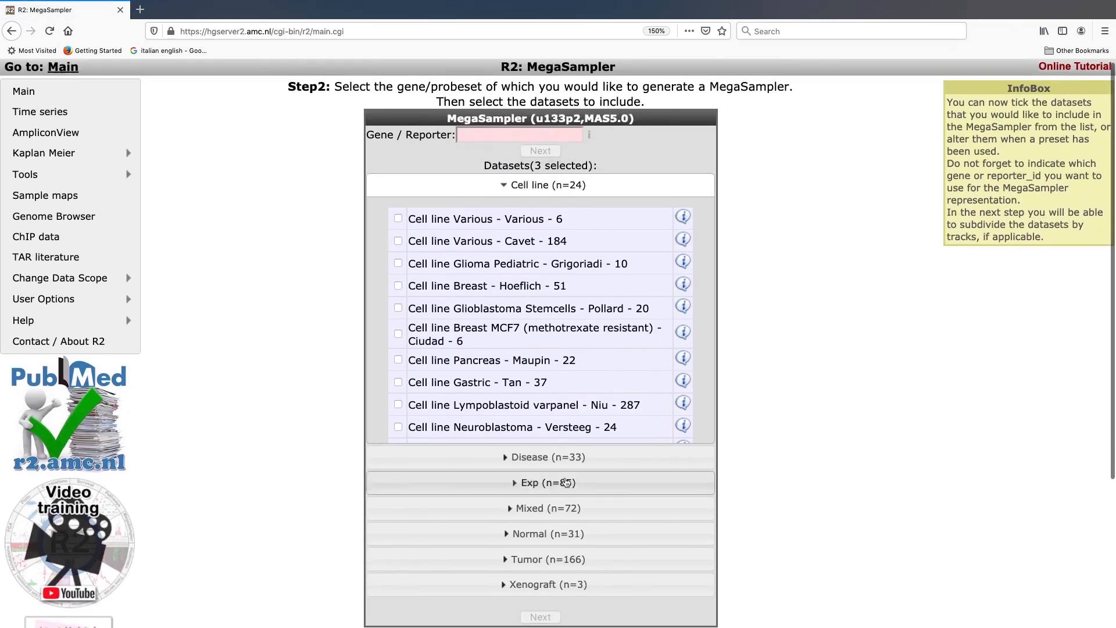
# Step: Expand the Tumor datasets to review the preselection, set the gene to NCAM1 and continue to the adjustable settings
pyautogui.click(539, 562)
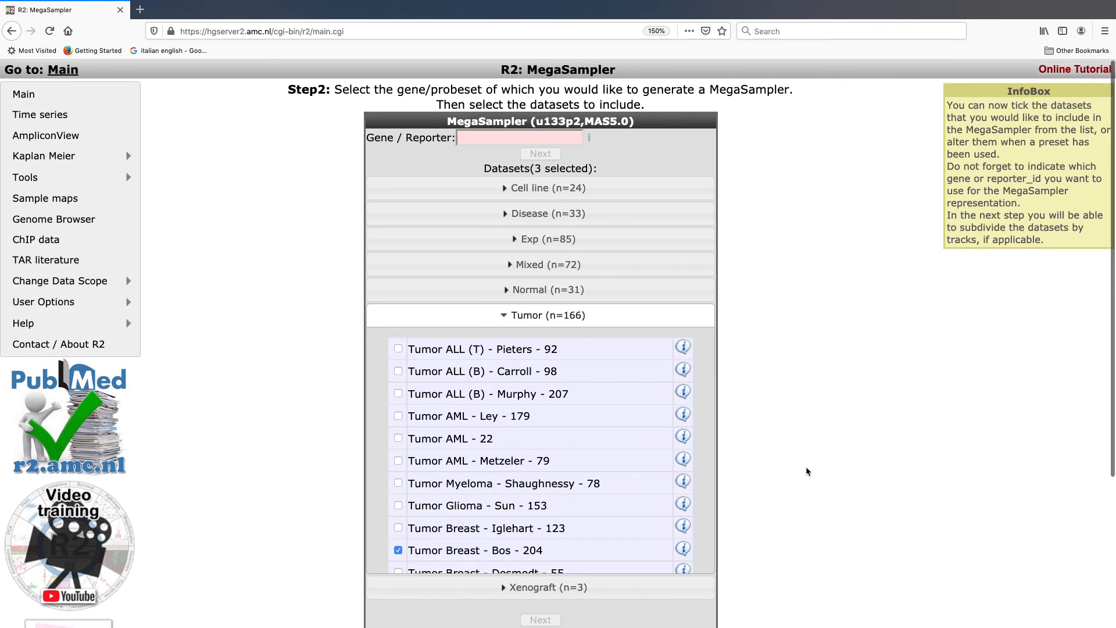
pyautogui.click(488, 134)
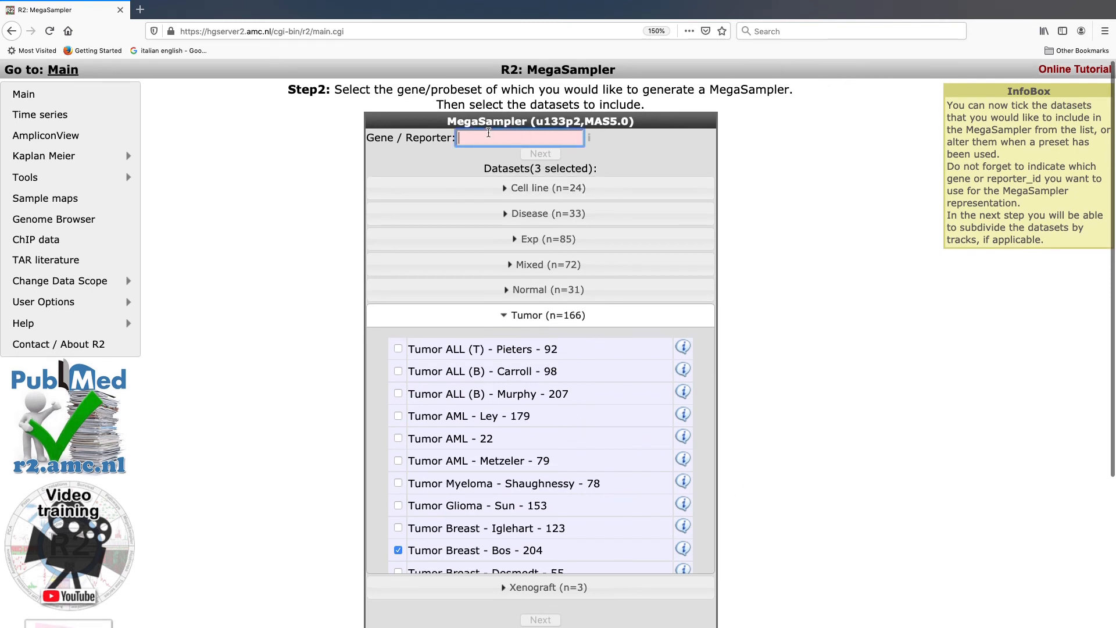
pyautogui.write('NCAM')
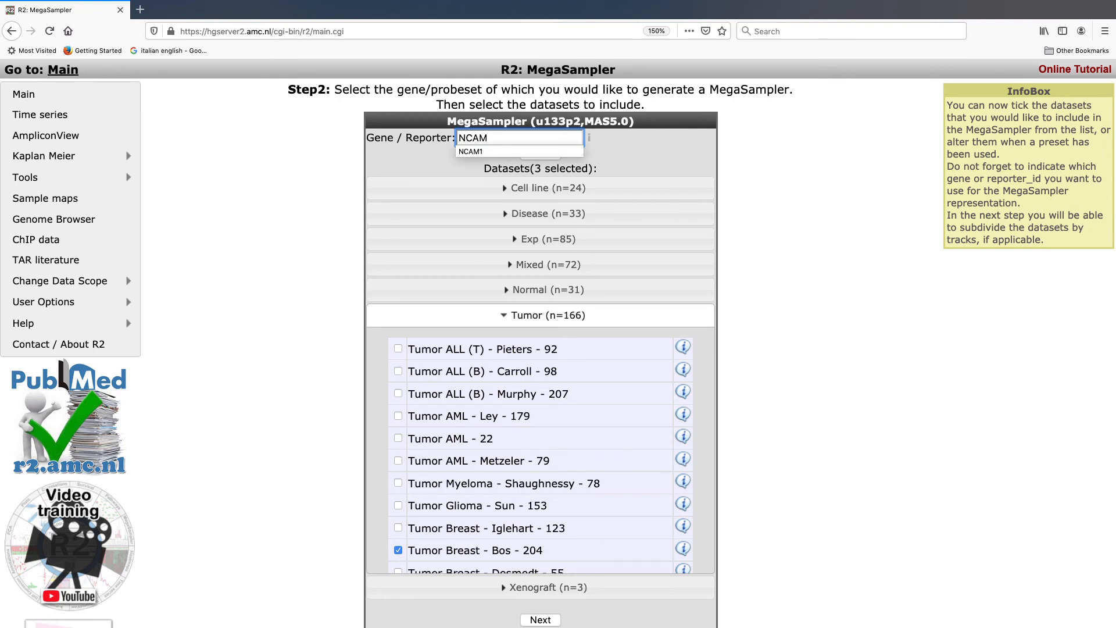
pyautogui.press('Down')
pyautogui.press('Return')
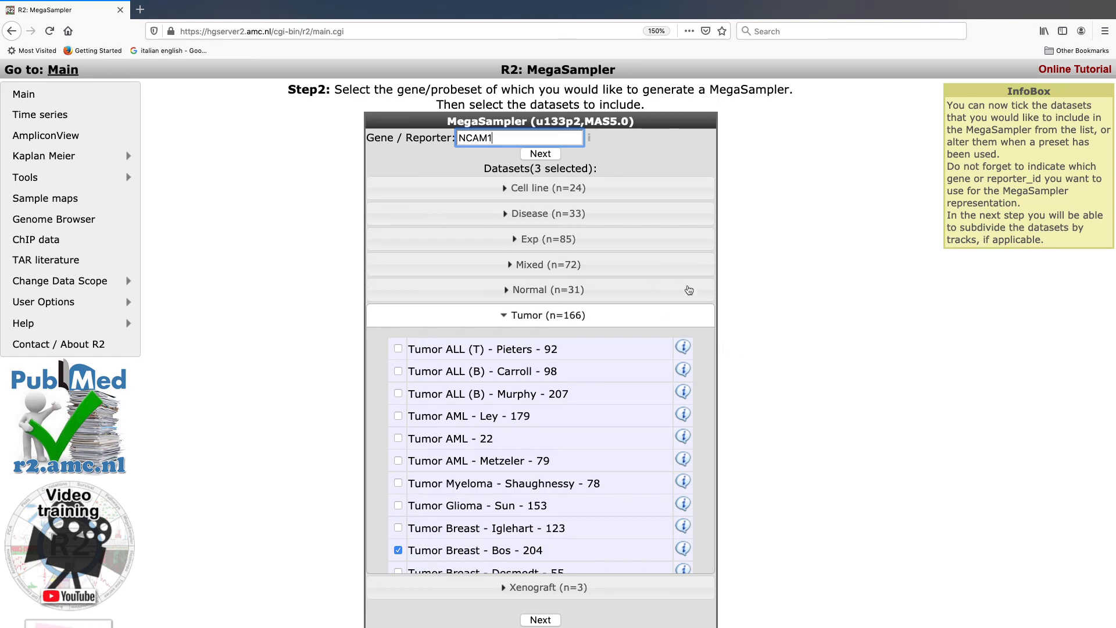
pyautogui.click(542, 619)
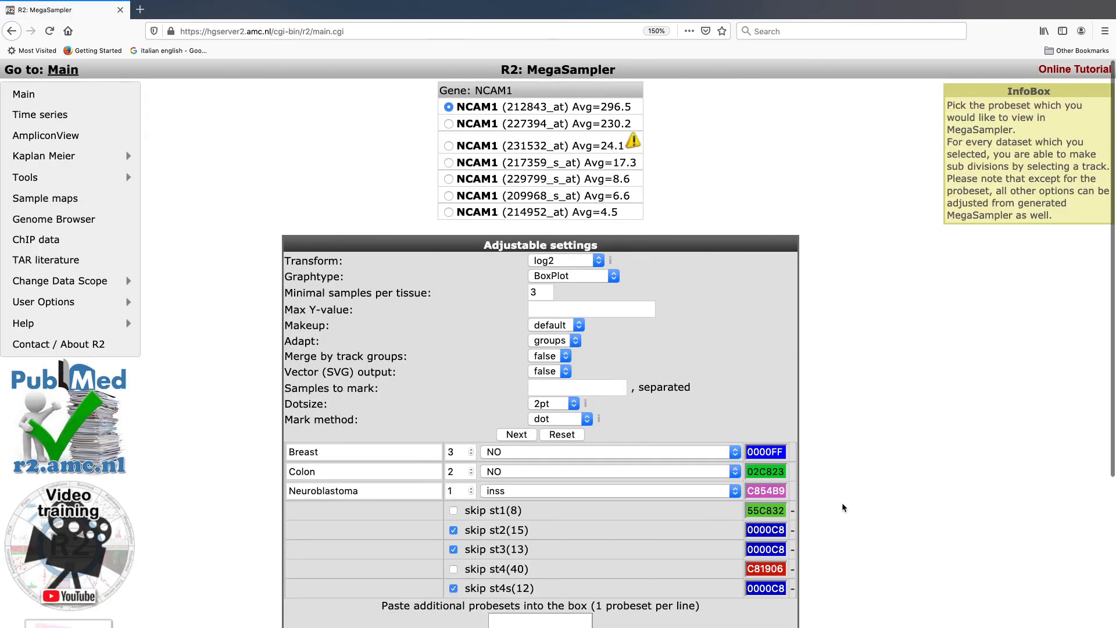
# Step: Submit the loaded preset settings for NCAM1 probeset 212843_at to generate the MegaSampler box plot
pyautogui.scroll(-5, 842, 503)
pyautogui.click(538, 540)
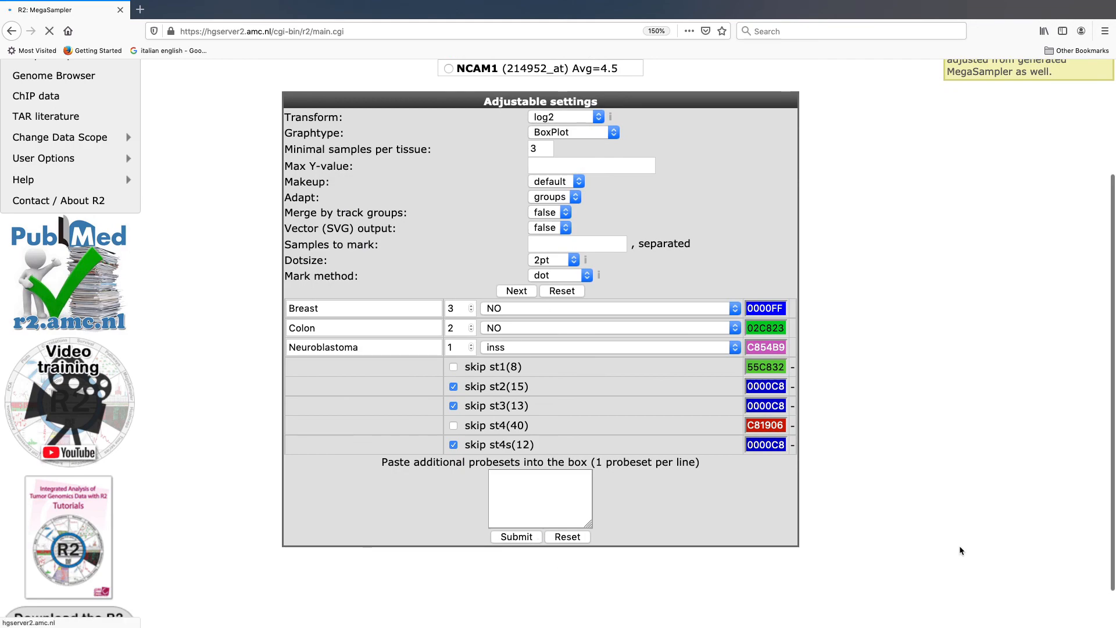
pyautogui.scroll(-12, 960, 545)
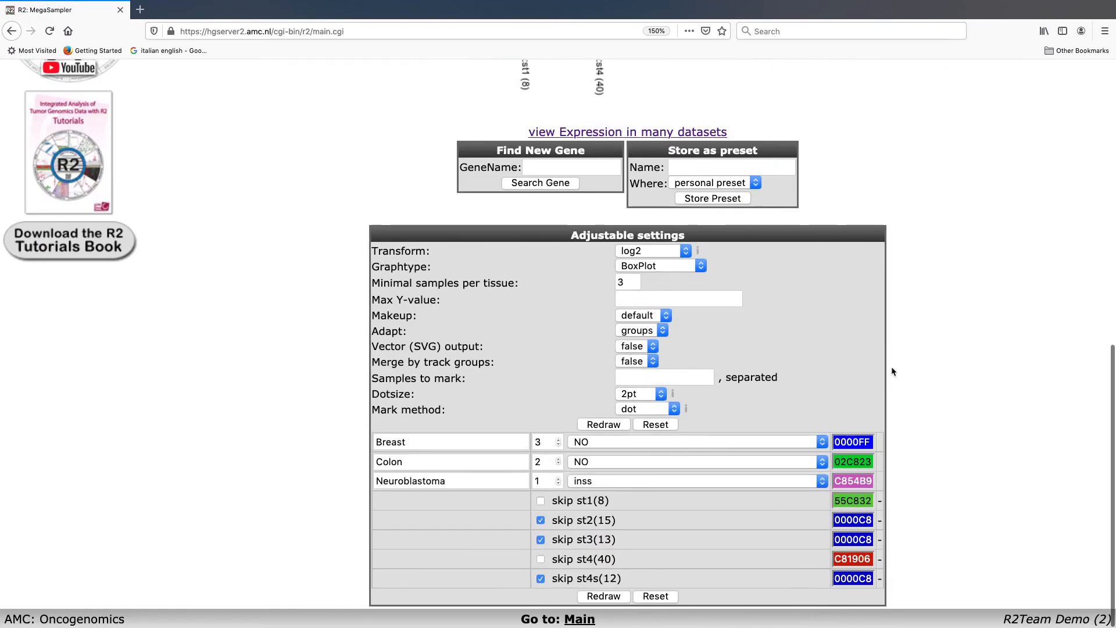
# Step: Review the generated NCAM1 box plot and open the view of its expression in many datasets
pyautogui.scroll(12, 964, 442)
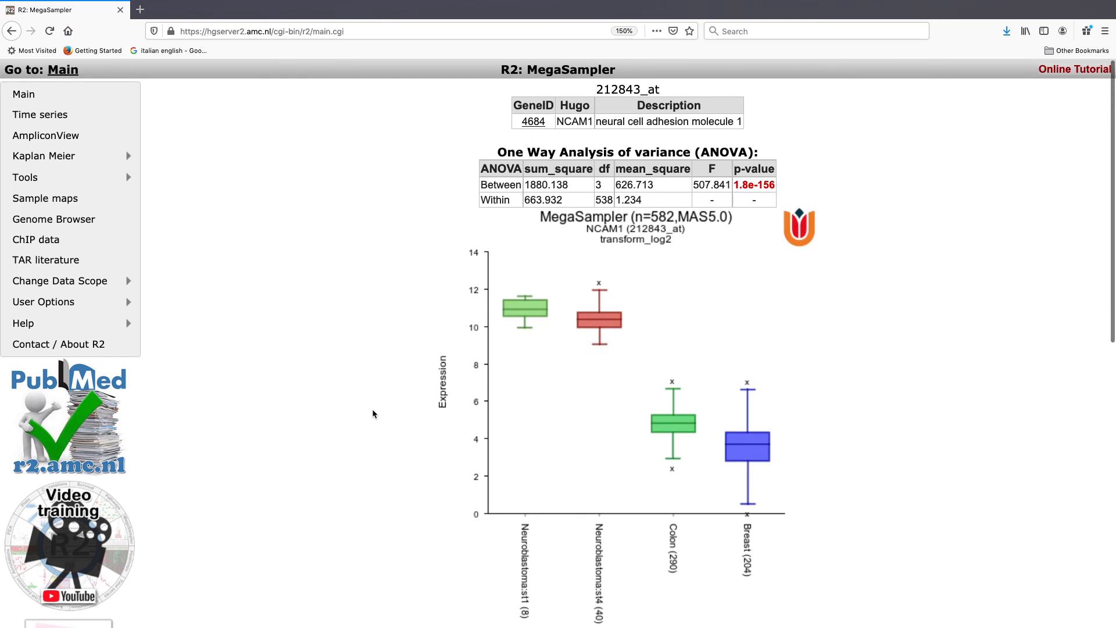
pyautogui.scroll(-3, 372, 410)
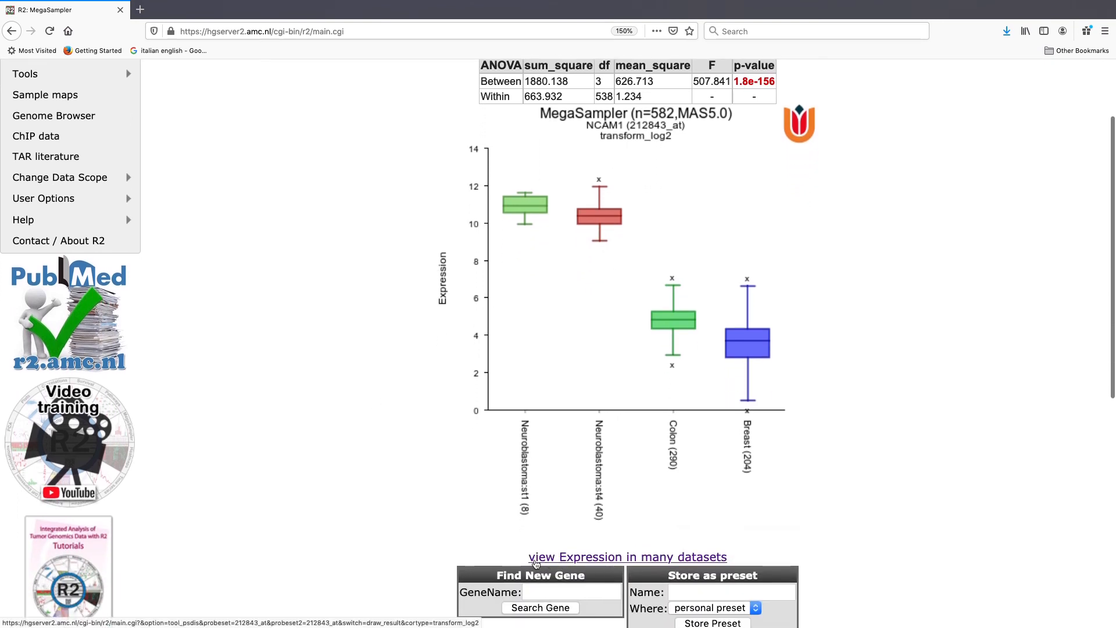
pyautogui.click(627, 560)
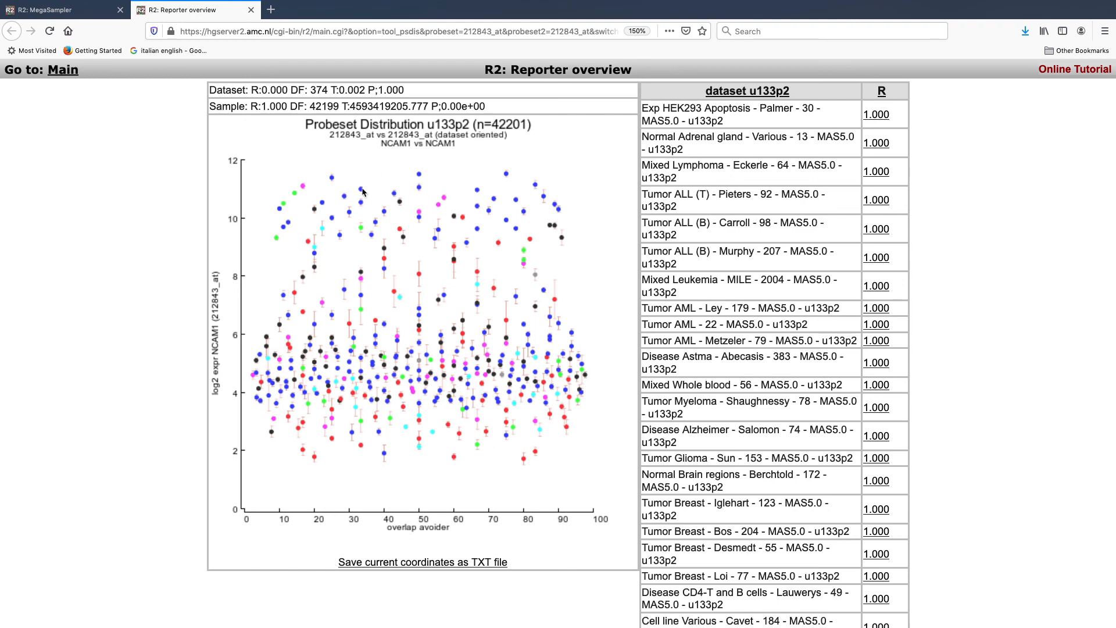
# Step: Examine individual points in the NCAM1 probeset distribution to identify datasets with high and low average expression
pyautogui.moveTo(361, 193)
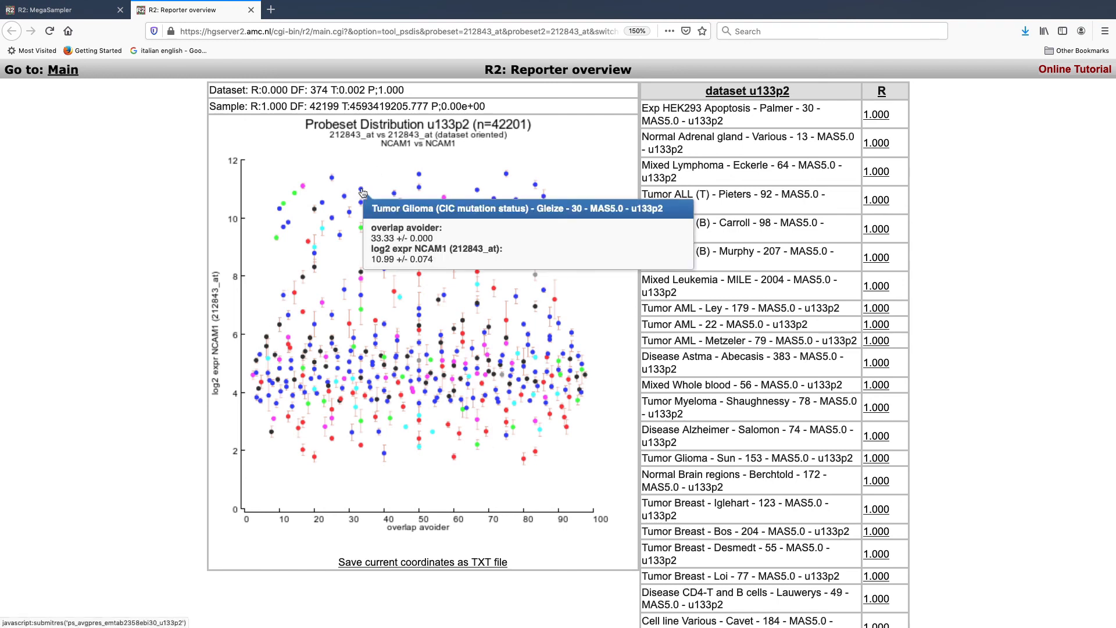
pyautogui.moveTo(333, 181)
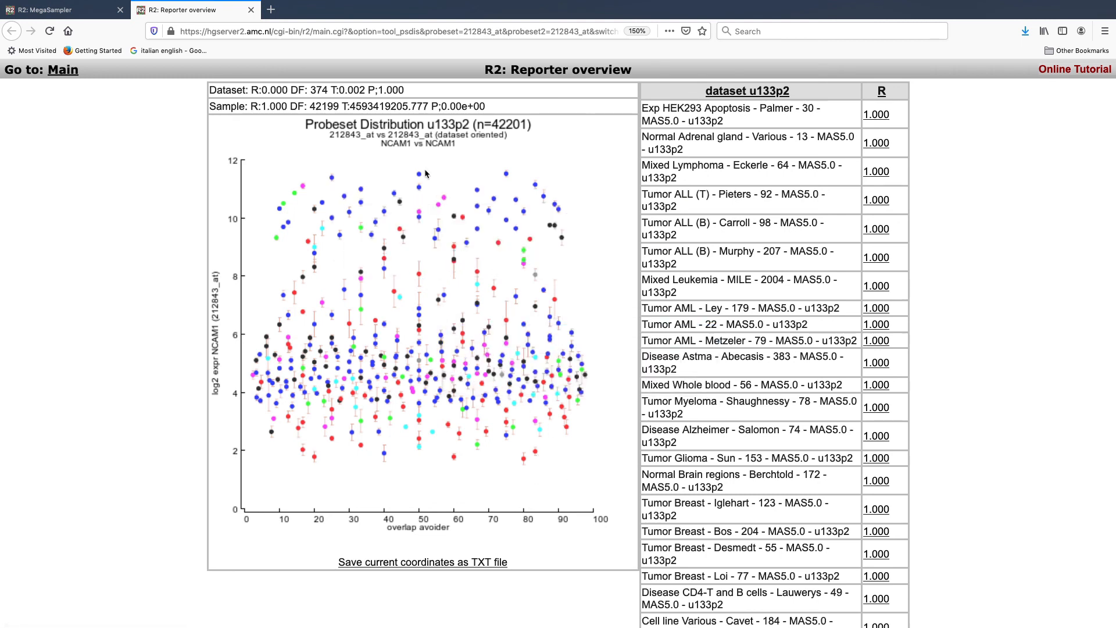
pyautogui.moveTo(419, 175)
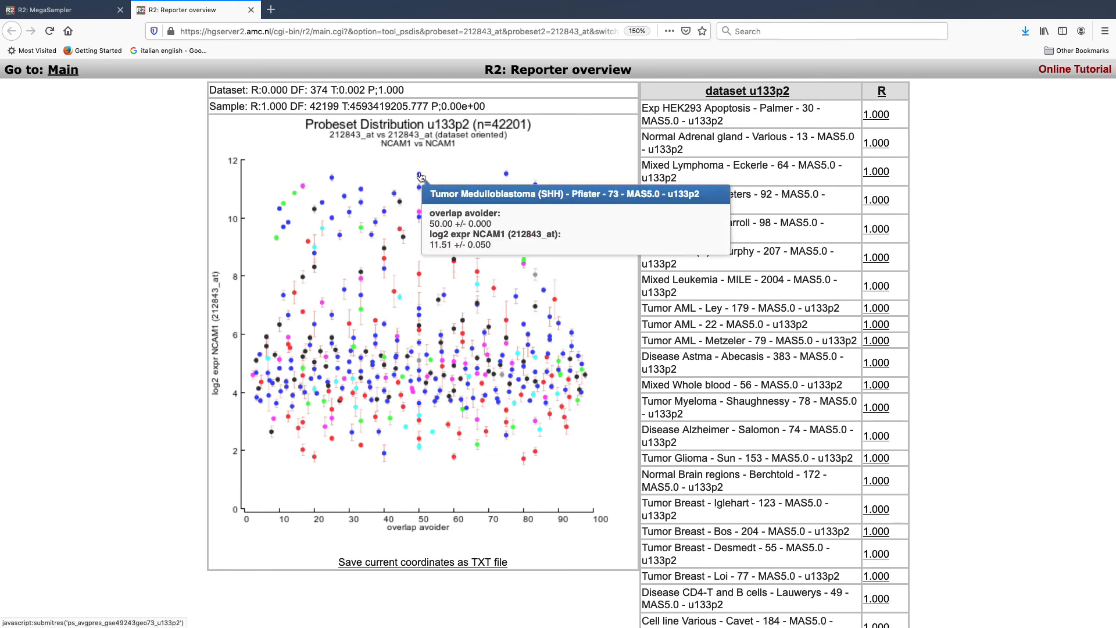
pyautogui.moveTo(396, 197)
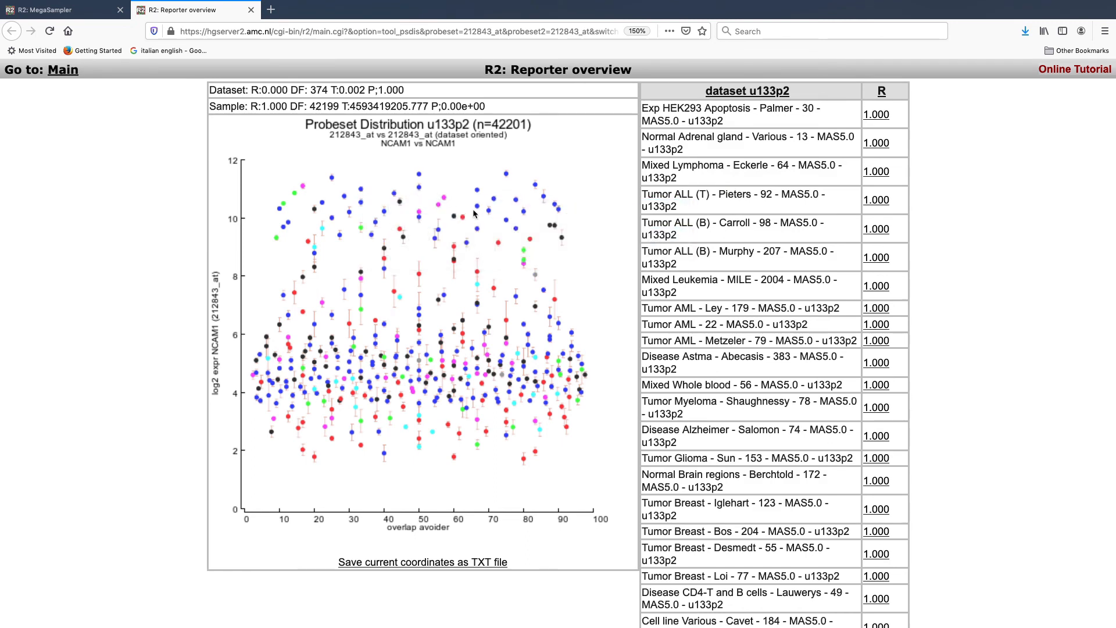
pyautogui.moveTo(478, 211)
pyautogui.moveTo(459, 435)
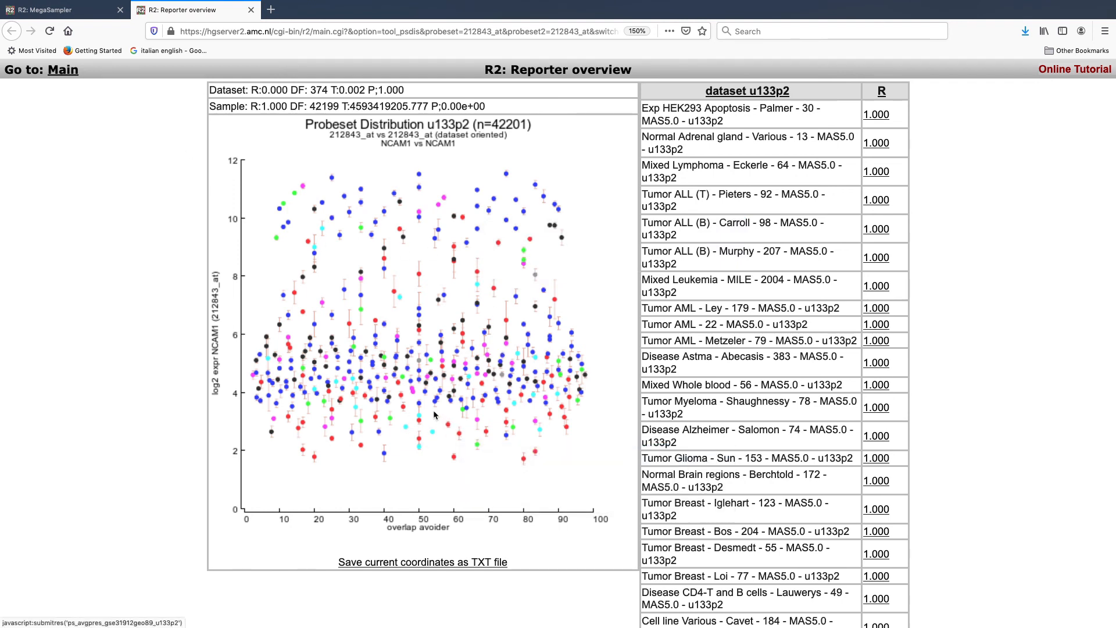
pyautogui.moveTo(420, 409)
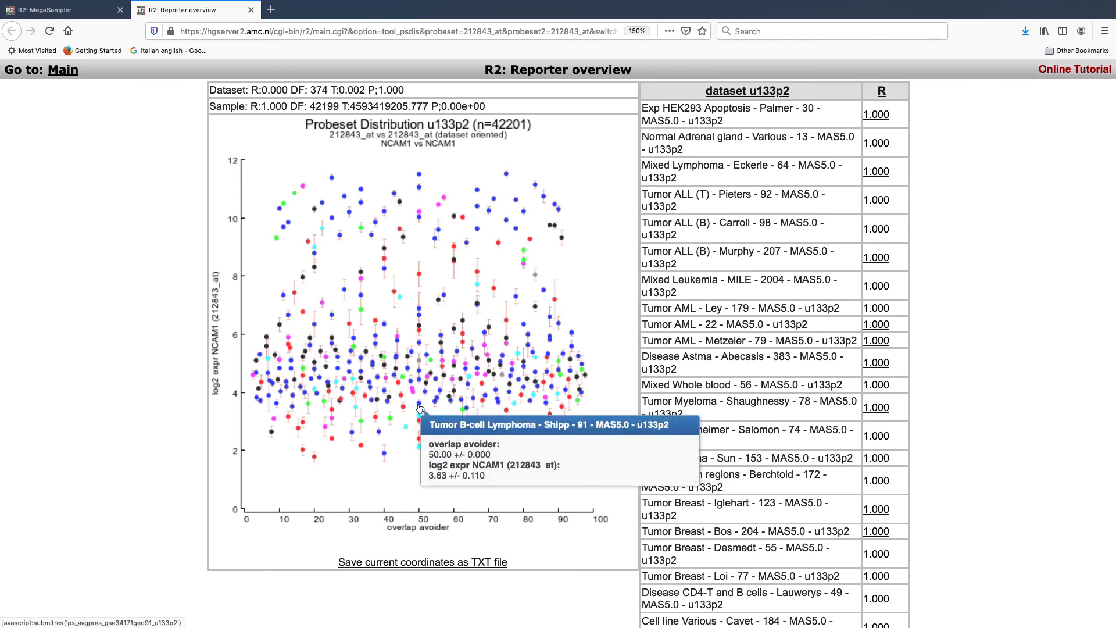